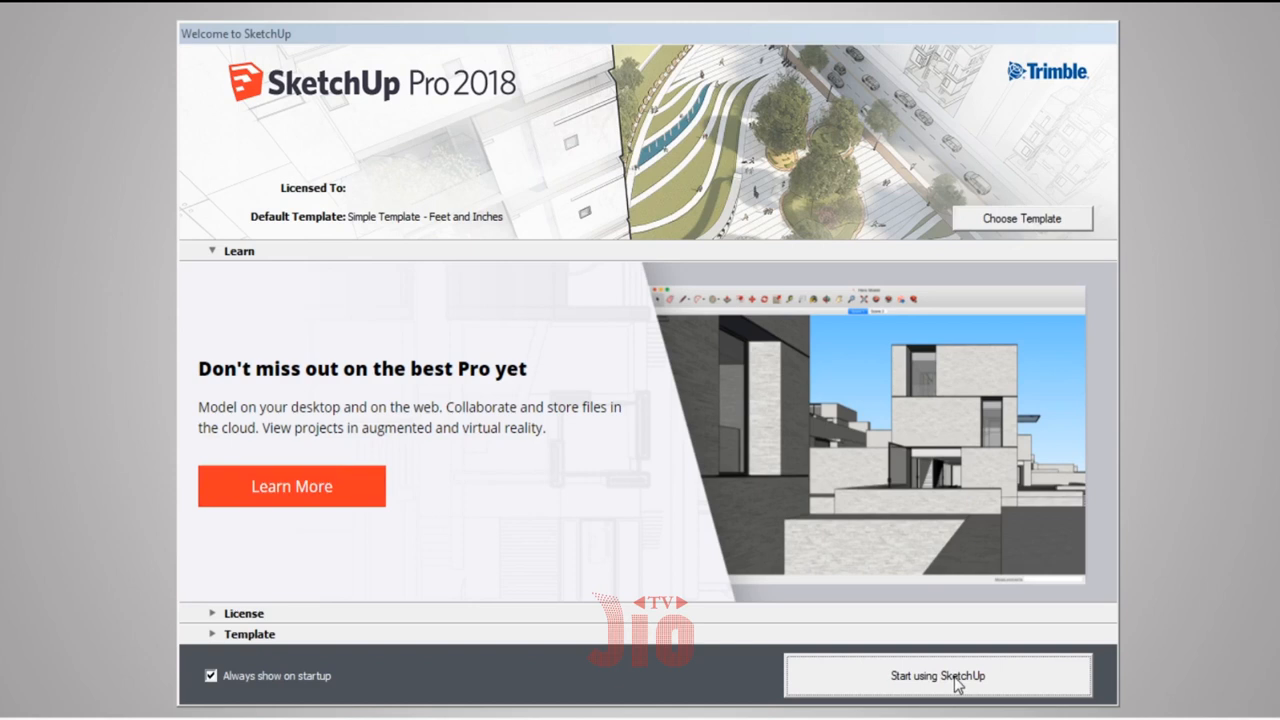
- Choose the Interior and Production Design - Inches template as the default and start a new model with it
click(998, 220)
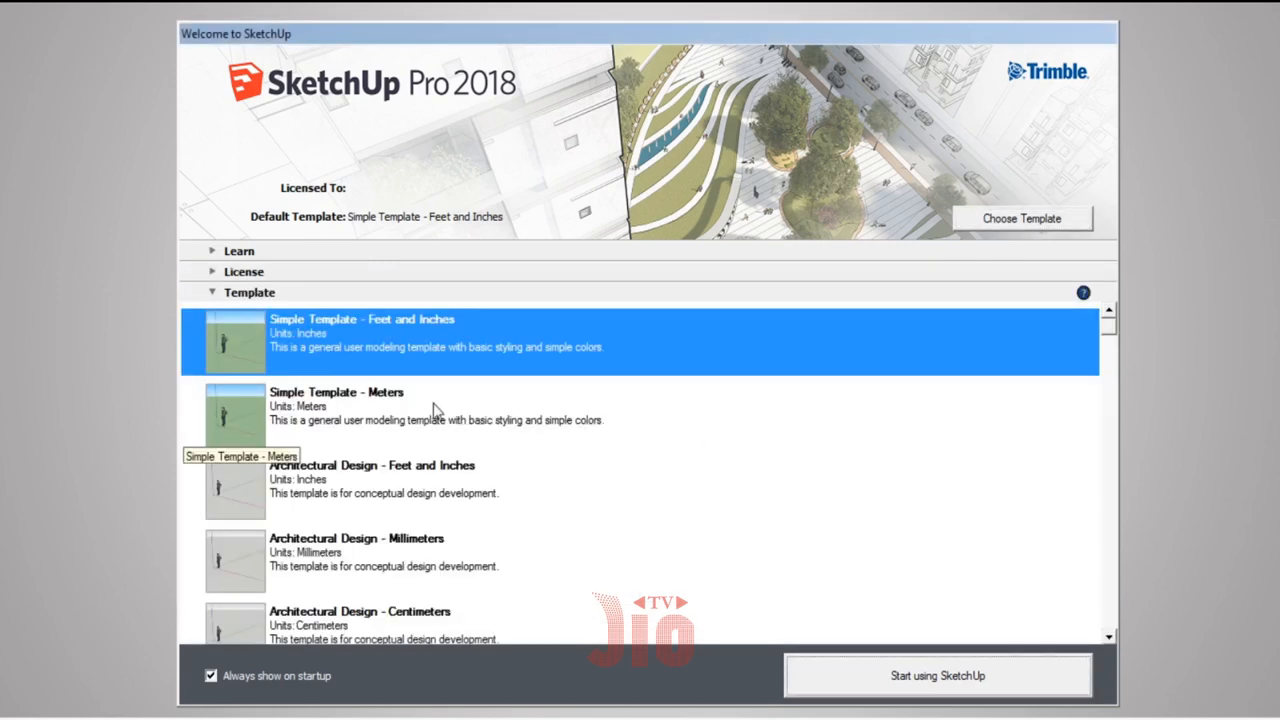
click(385, 410)
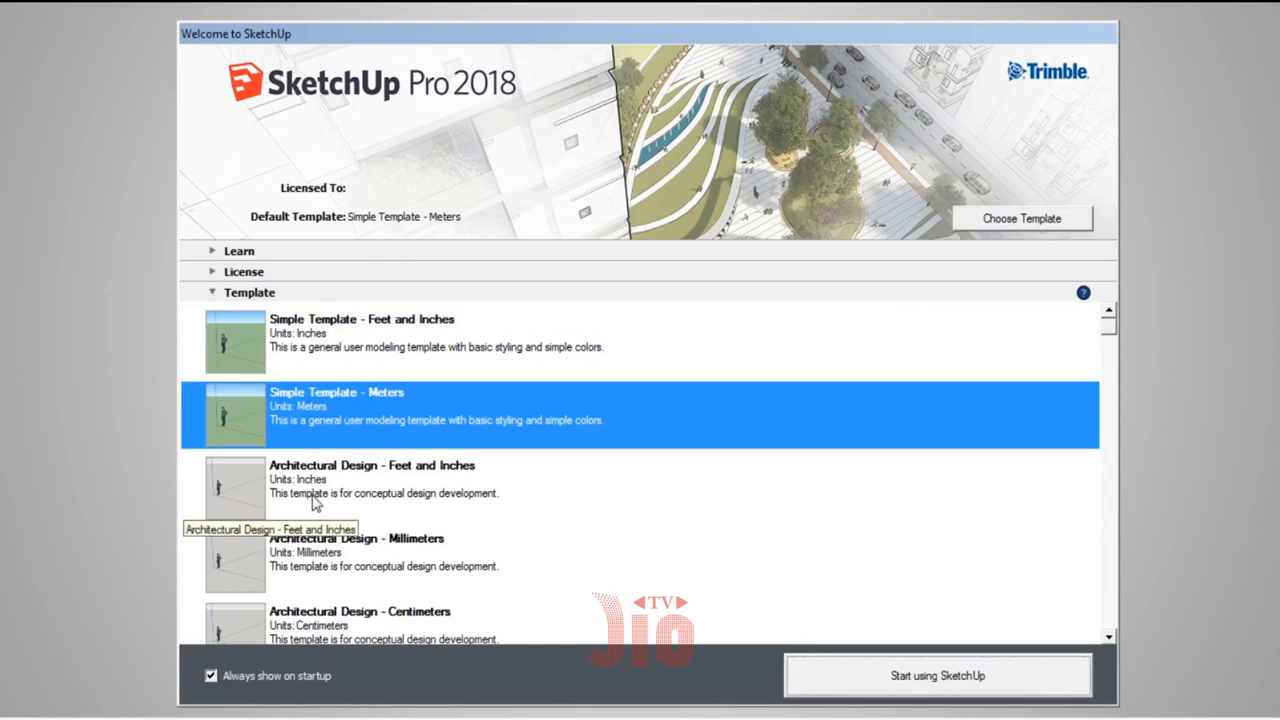
scroll(318, 503, down, 2)
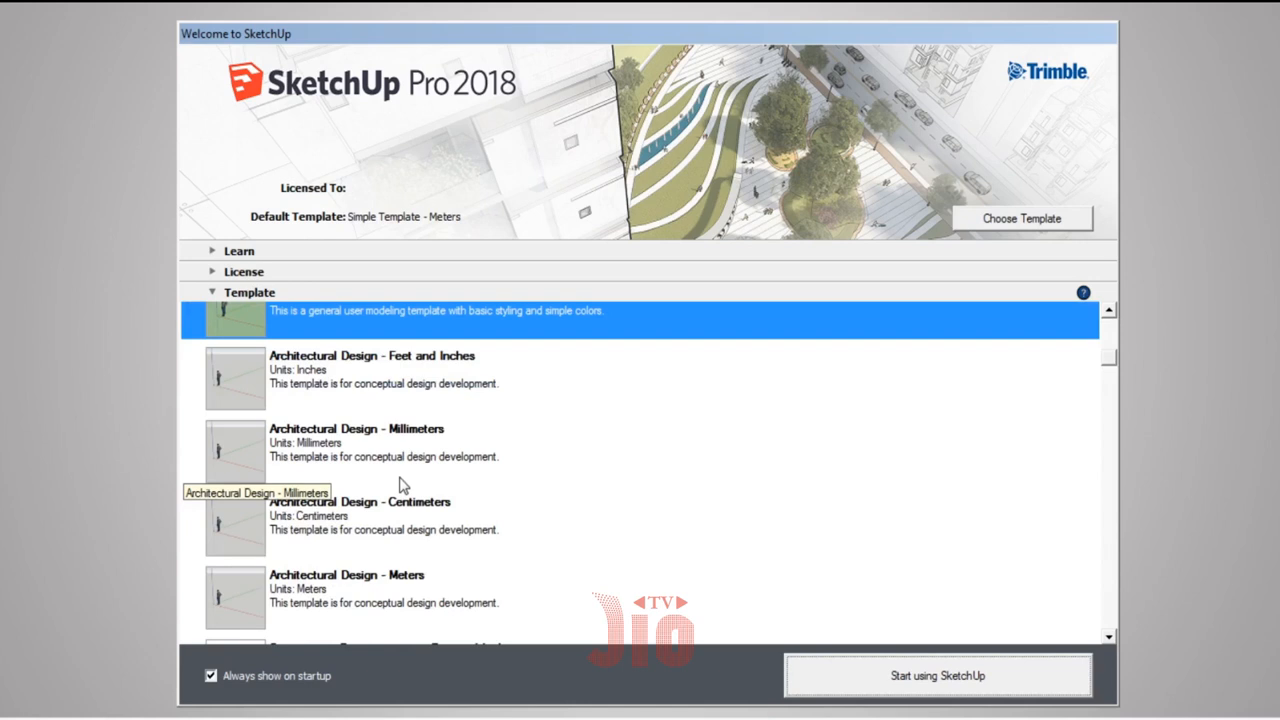
scroll(399, 485, down, 4)
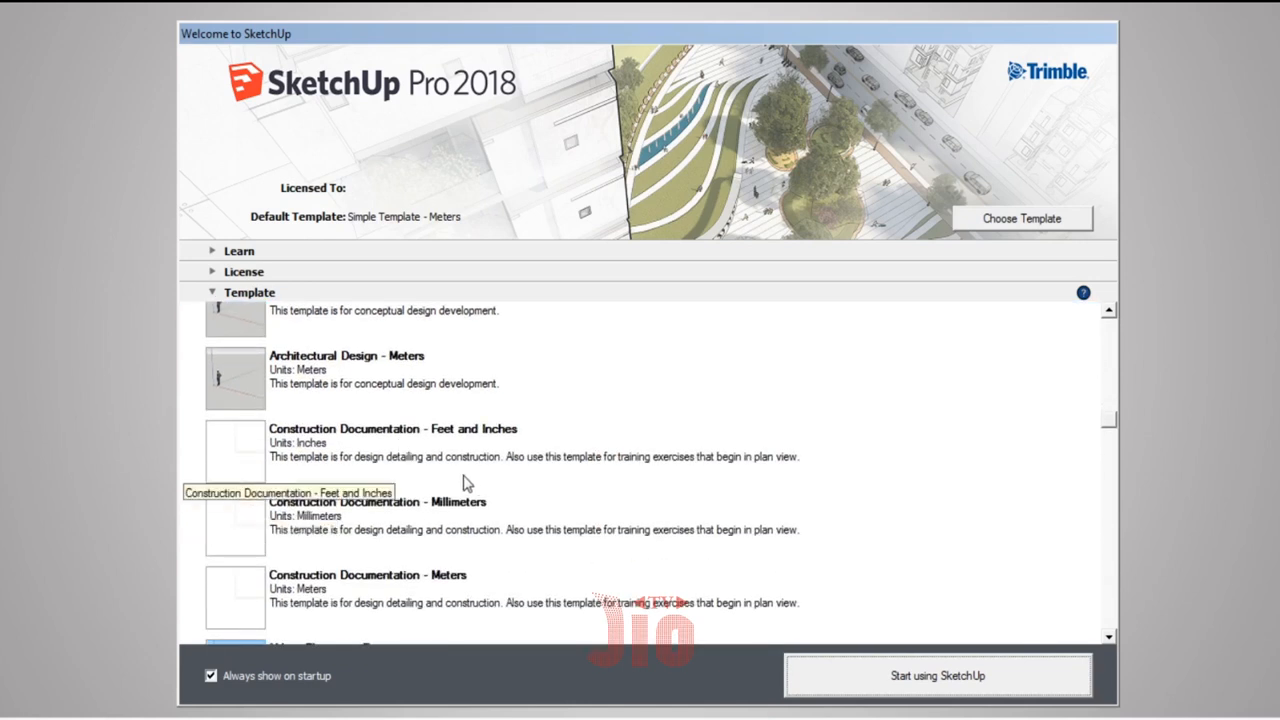
scroll(464, 484, down, 2)
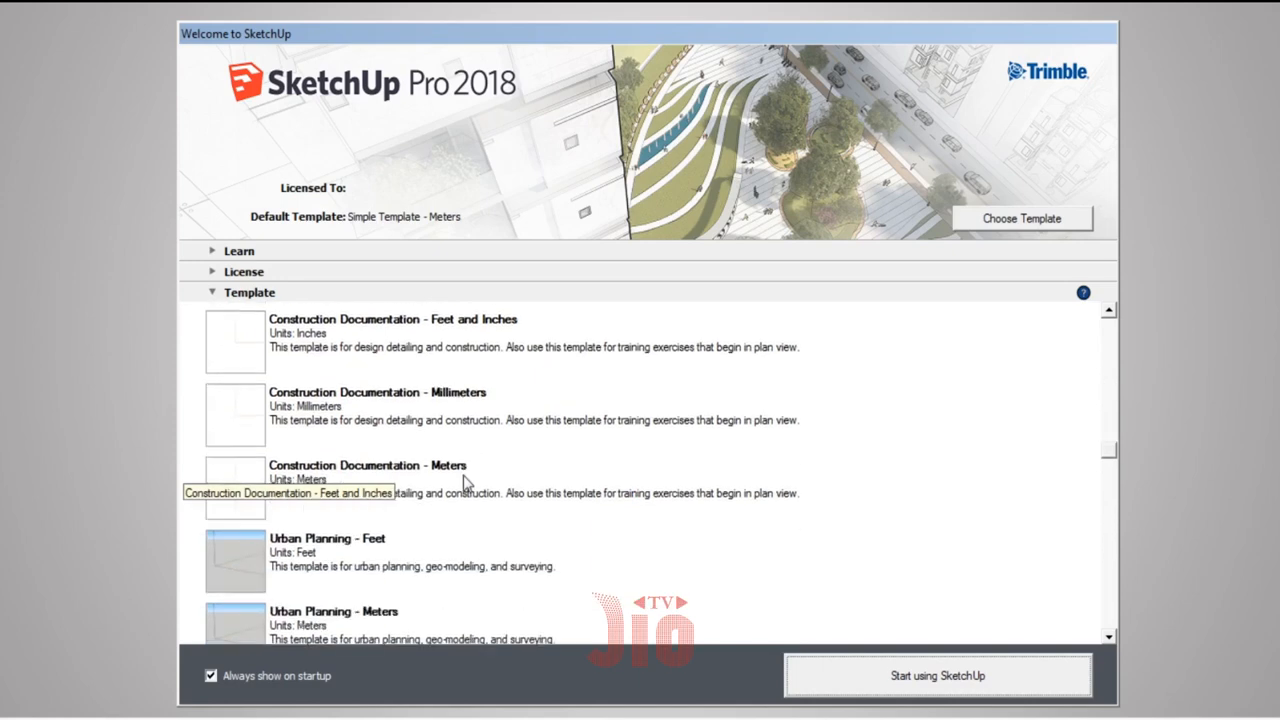
scroll(490, 490, down, 1)
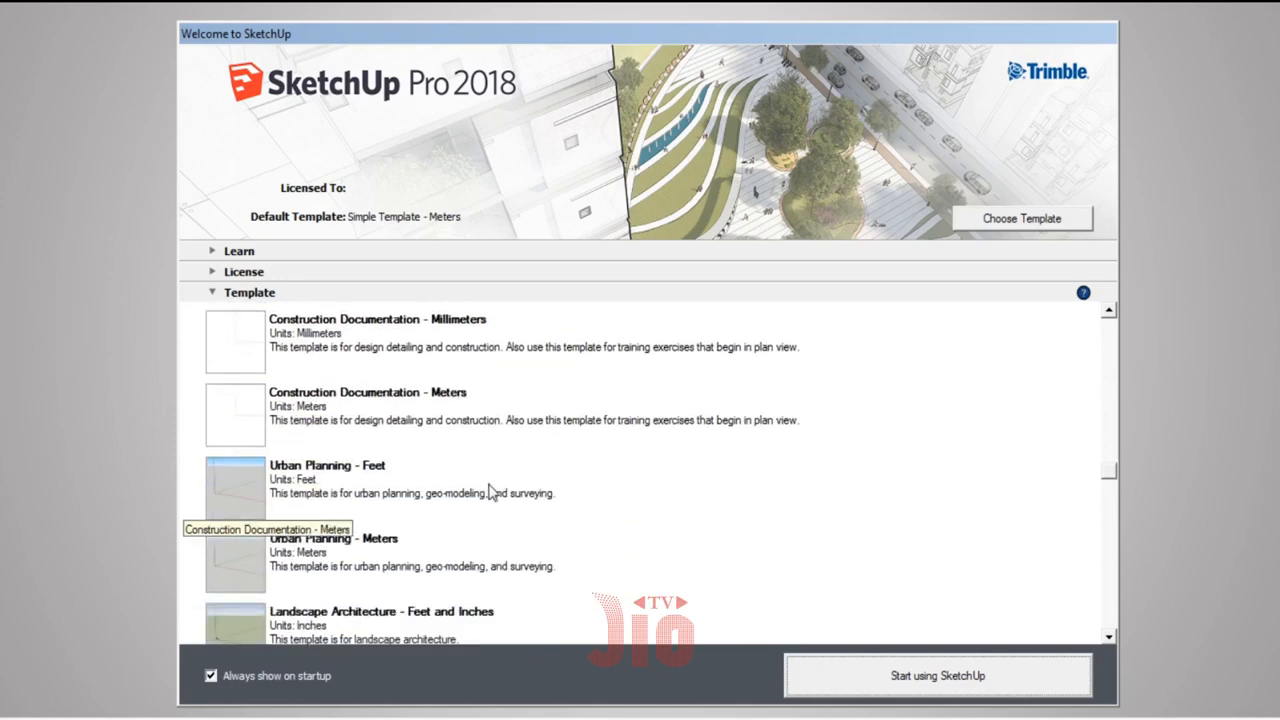
scroll(490, 490, down, 1)
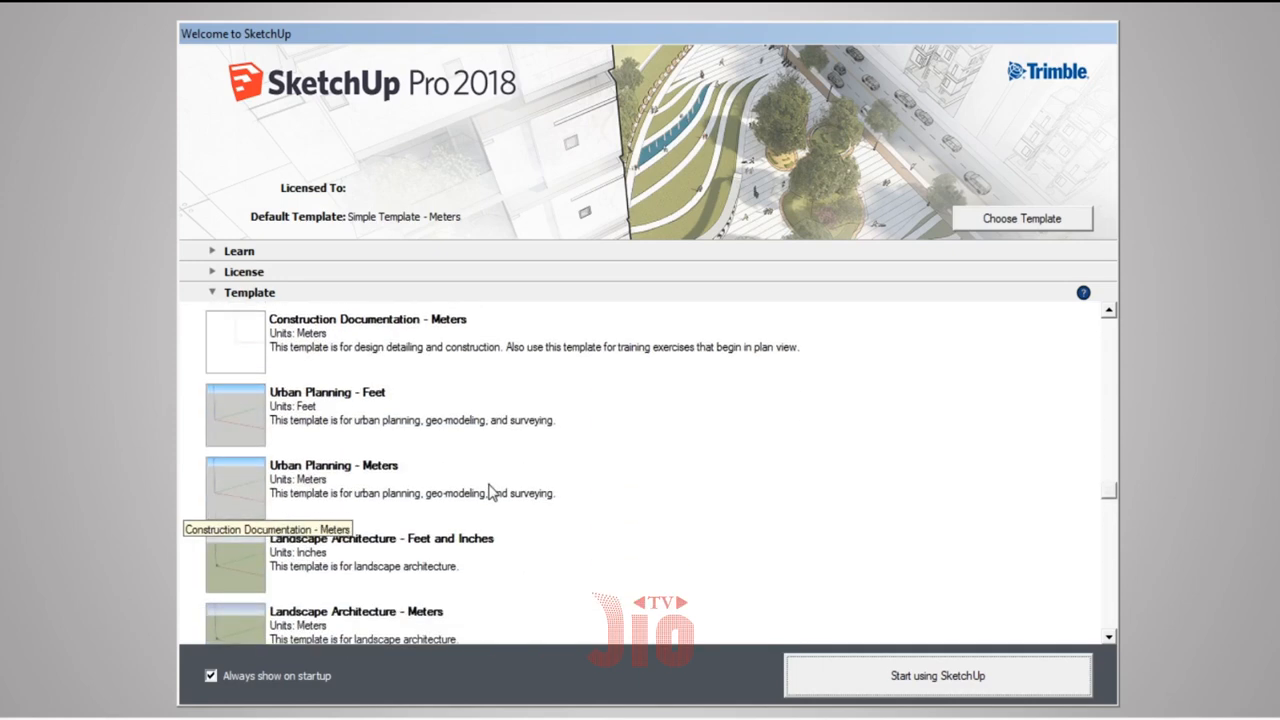
scroll(490, 490, down, 5)
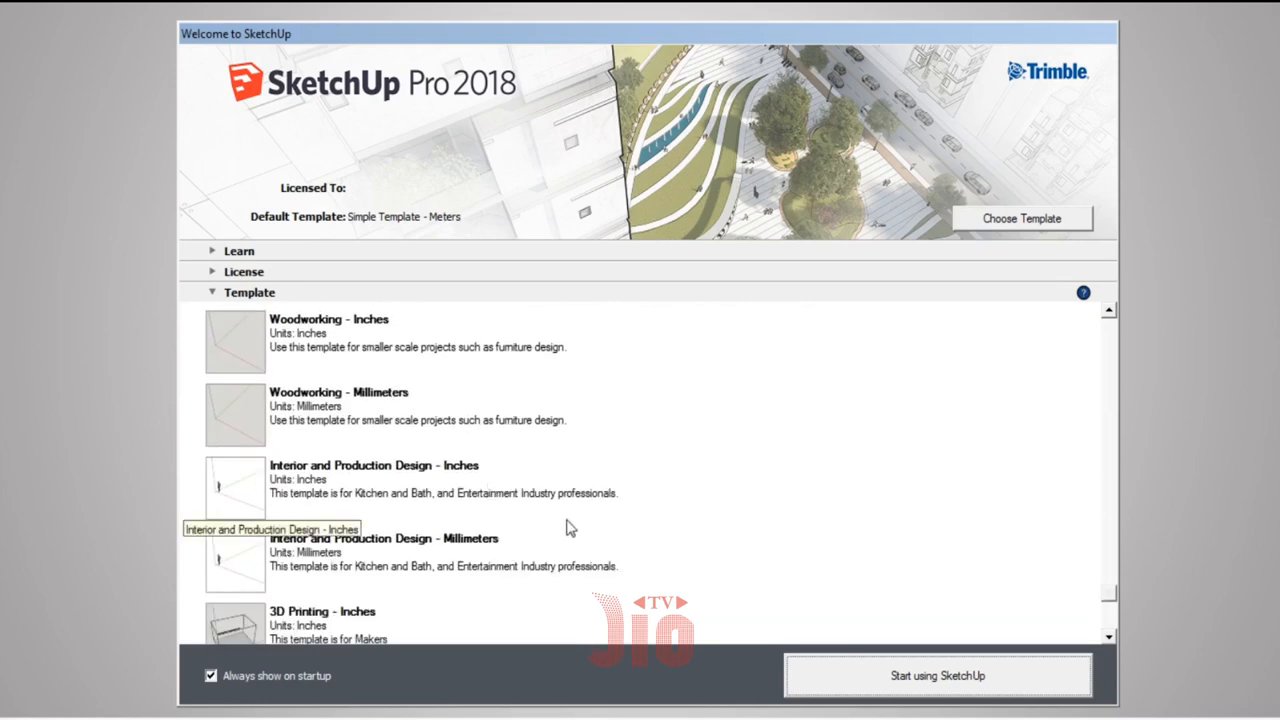
scroll(566, 526, down, 1)
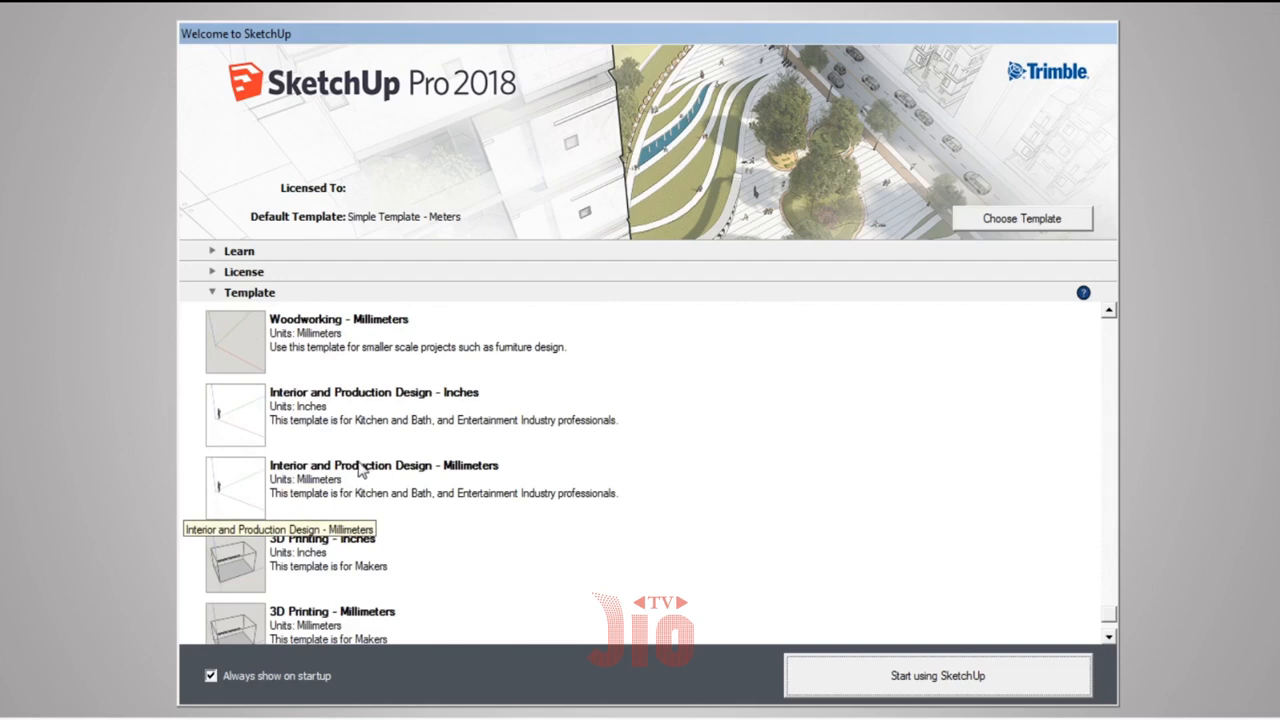
click(339, 410)
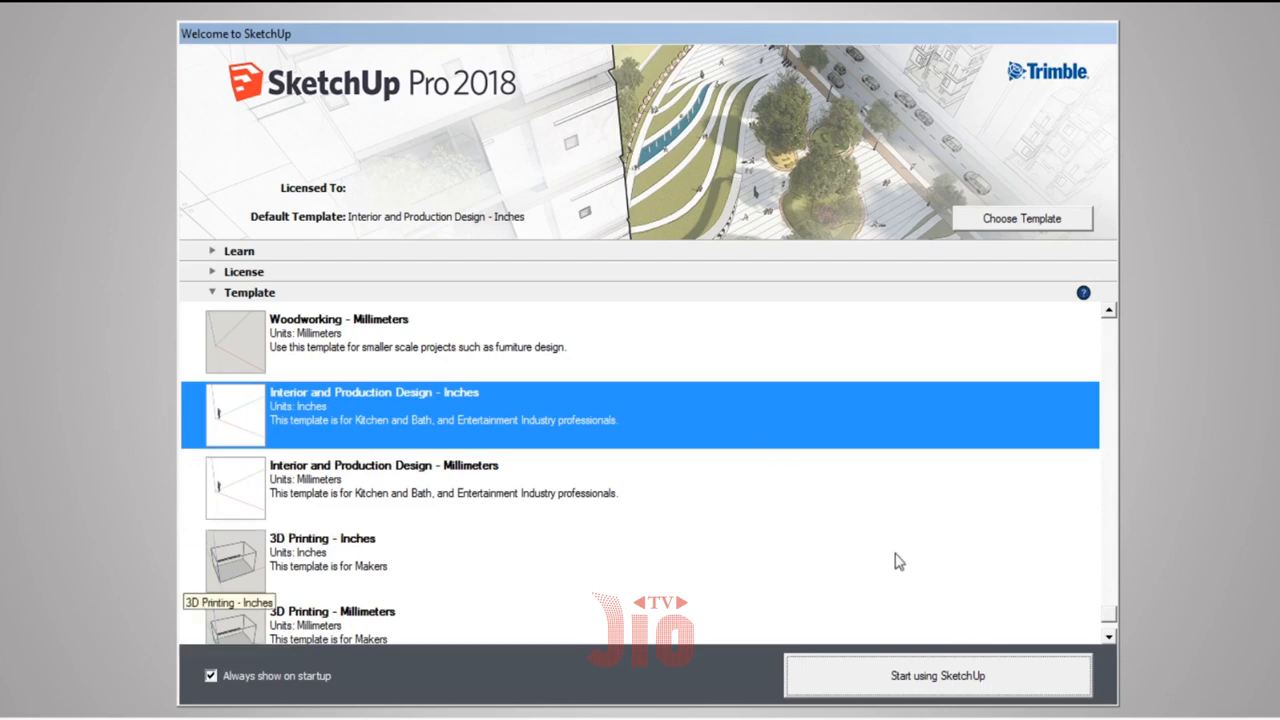
click(938, 676)
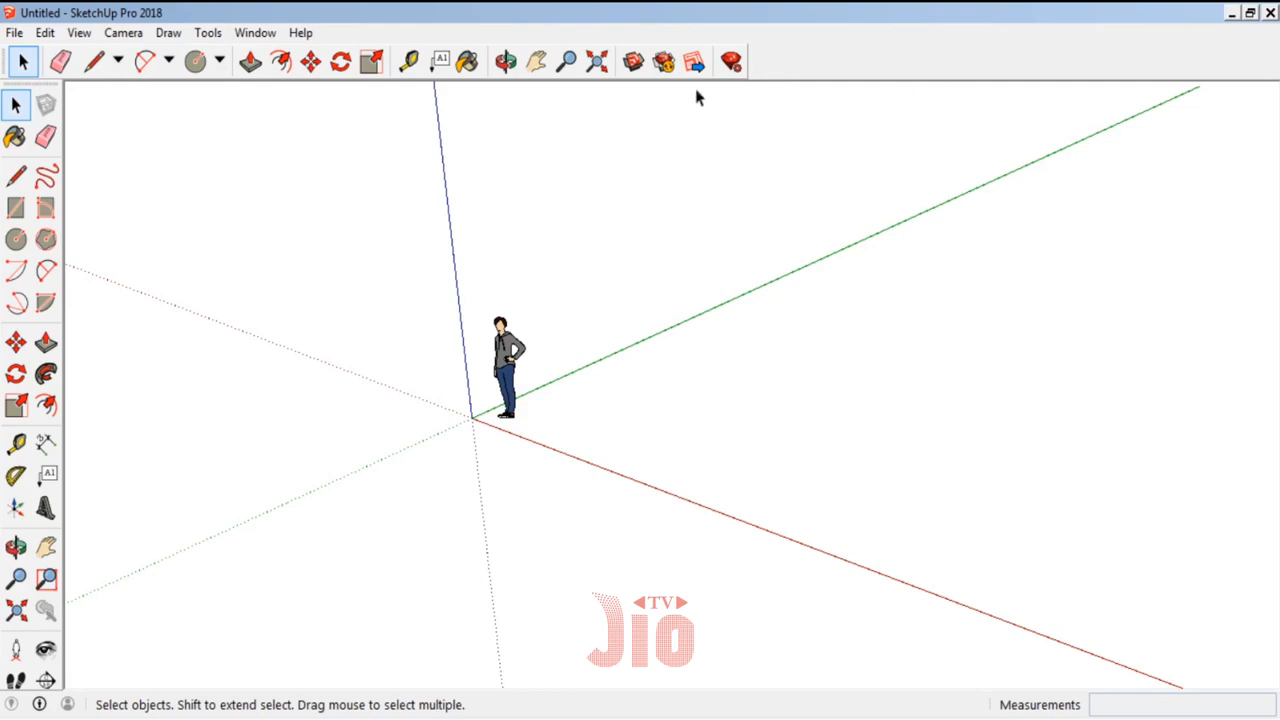
- Show the Advanced Camera Tools toolbar
click(78, 33)
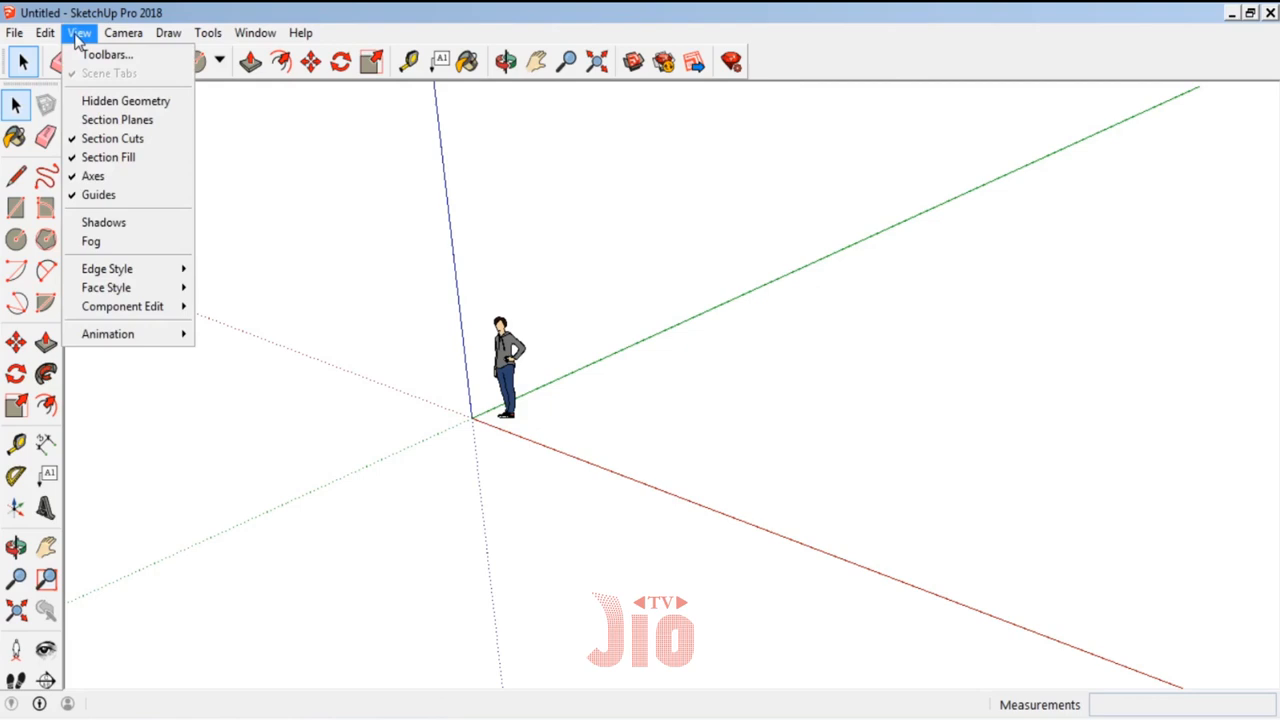
click(100, 55)
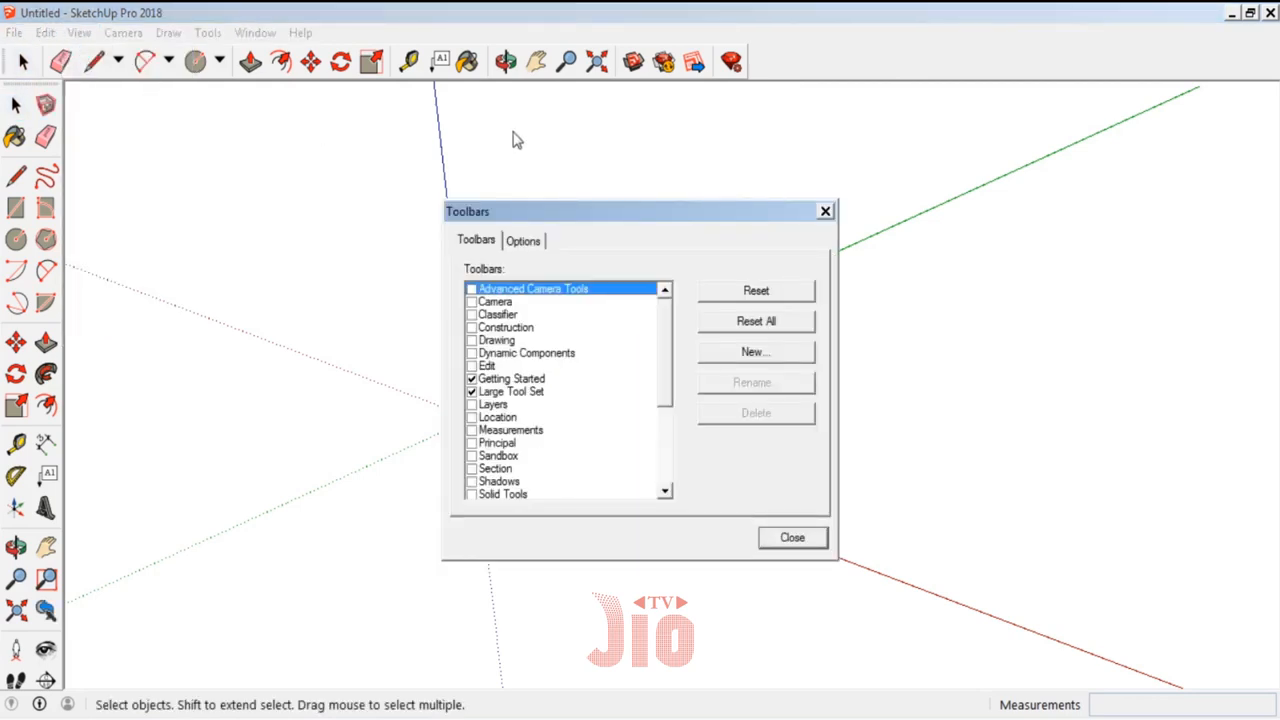
drag(557, 214, 826, 180)
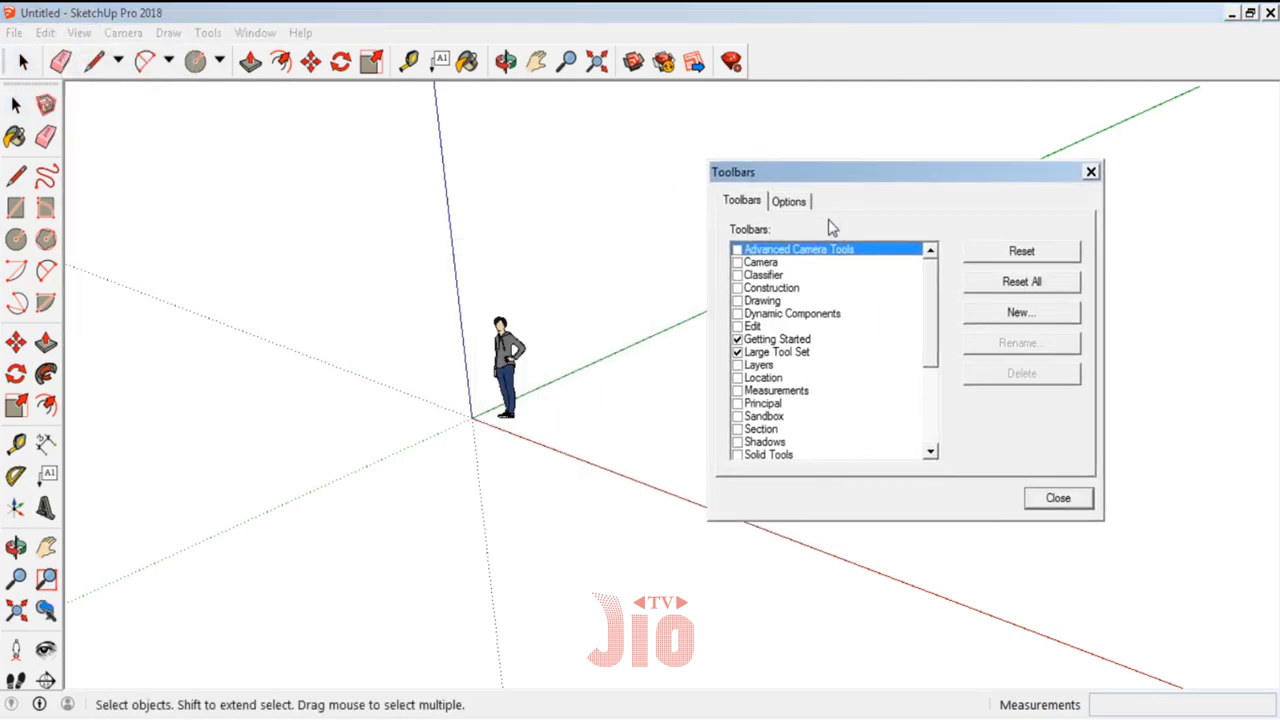
click(737, 250)
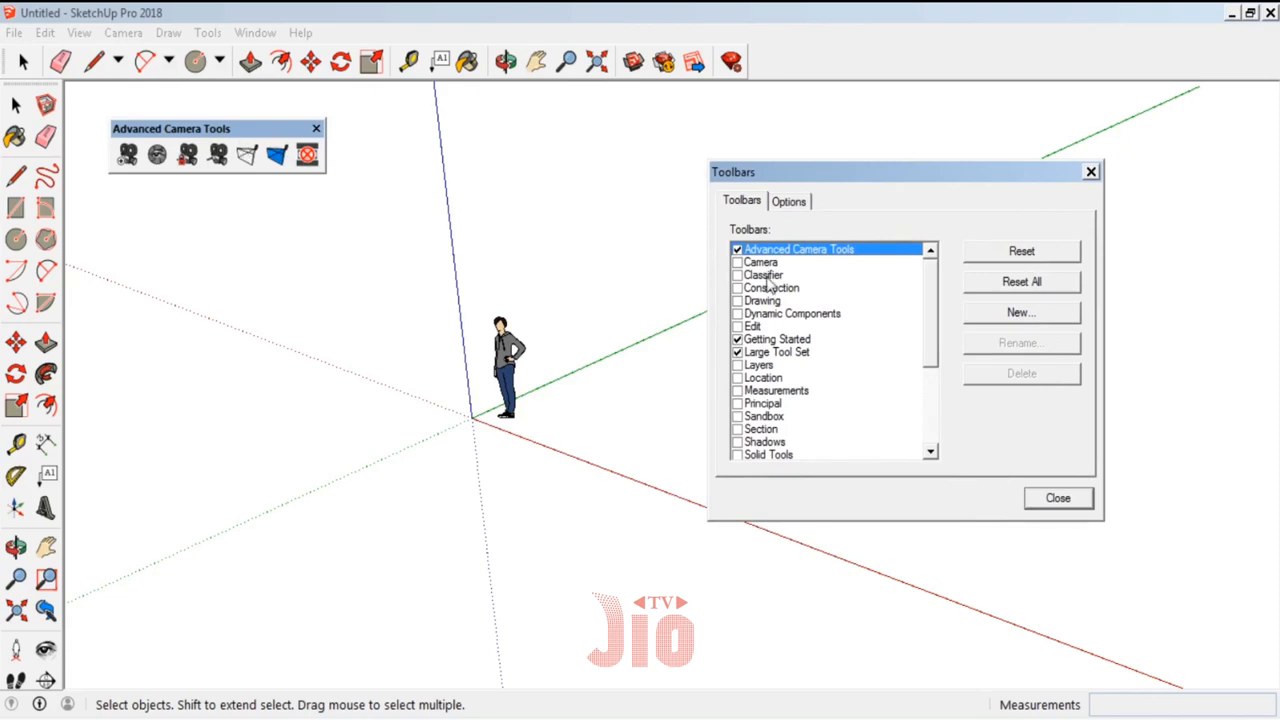
- Show and hide the Camera, Classifier, Construction and Drawing toolbars one after another
click(737, 262)
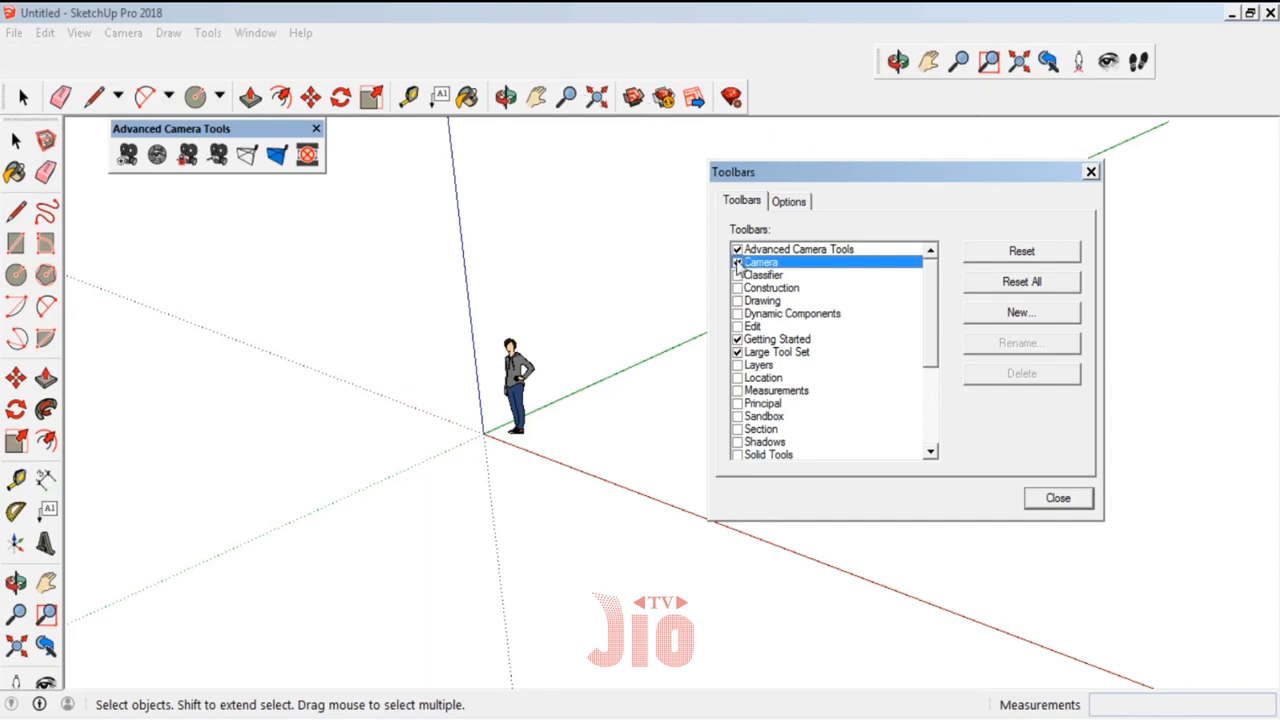
click(737, 262)
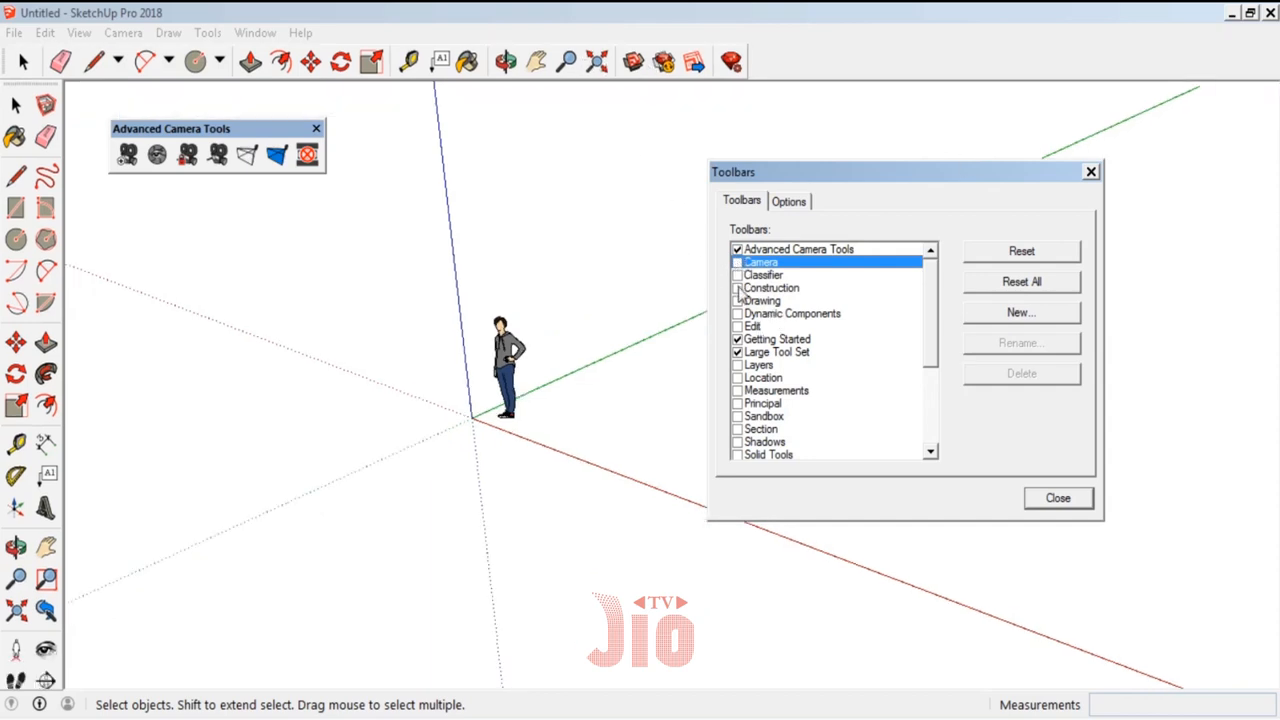
click(737, 275)
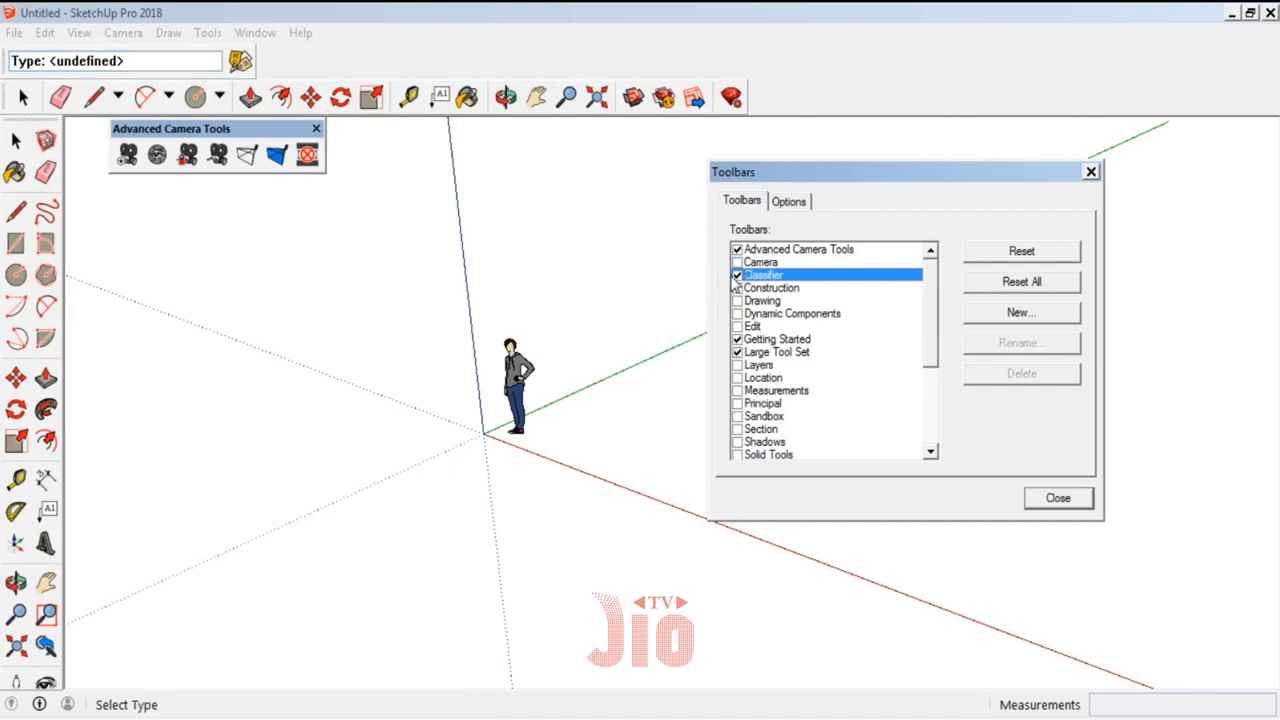
click(737, 275)
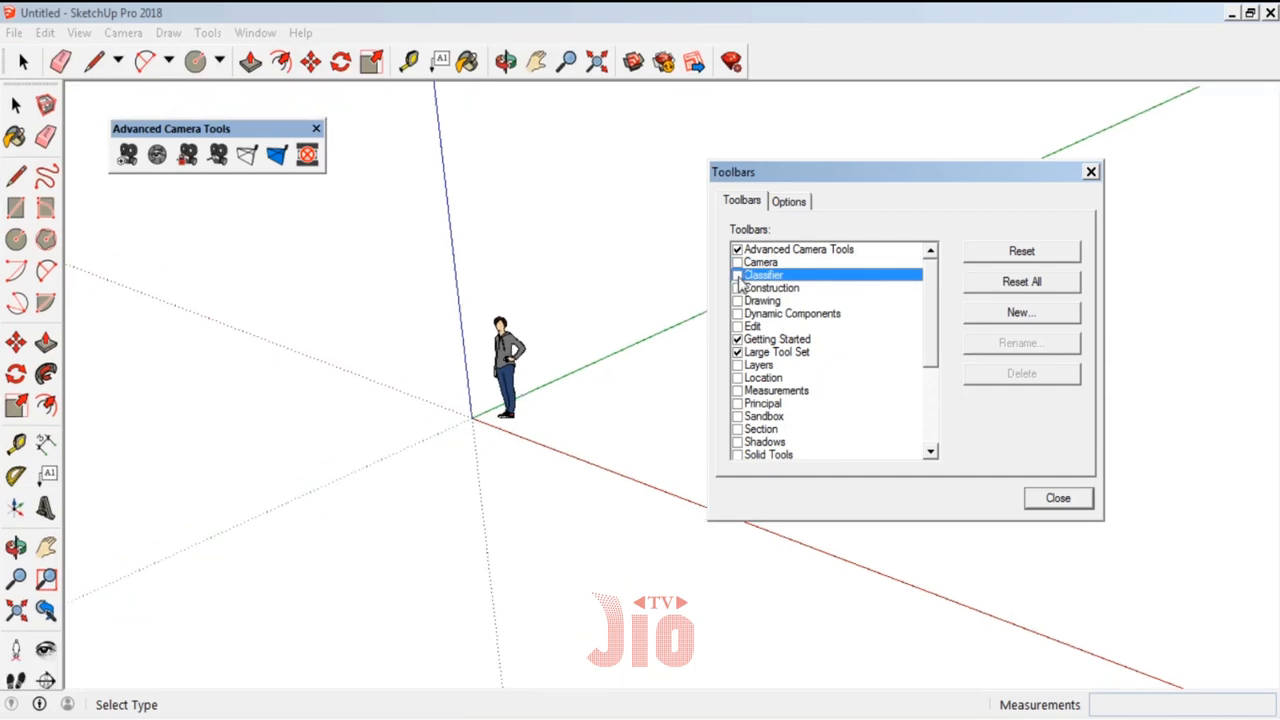
click(737, 288)
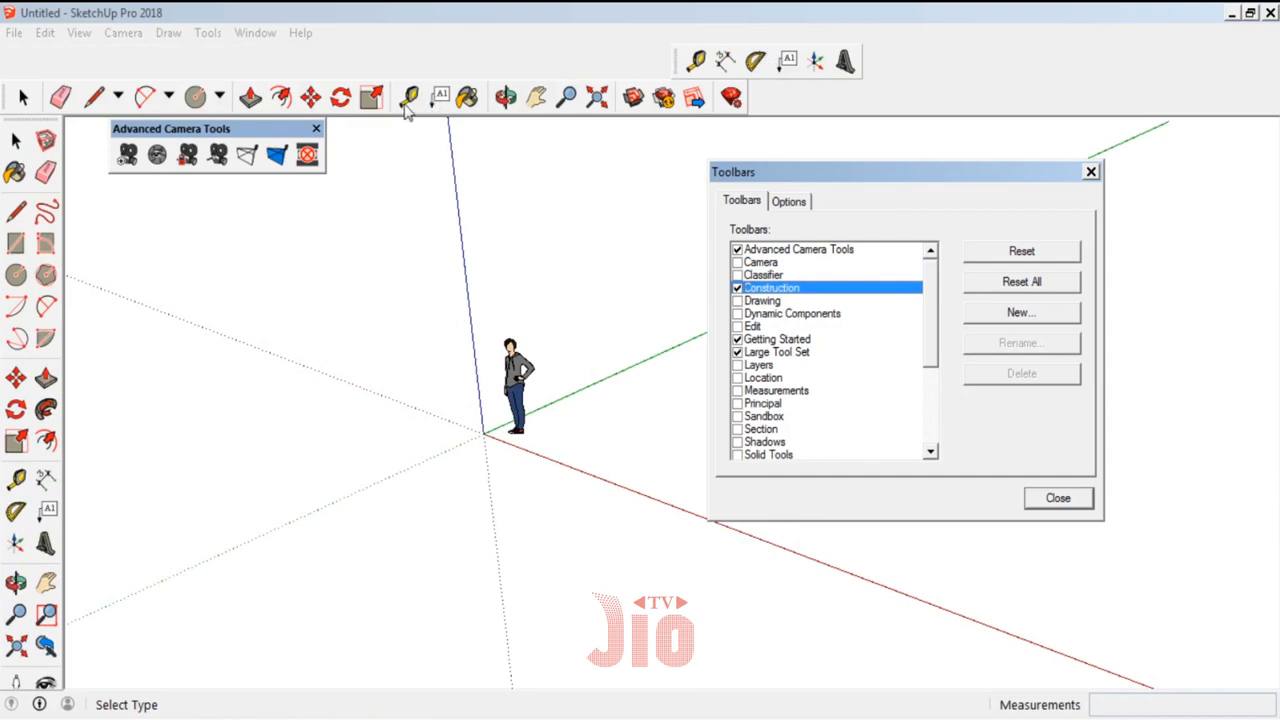
click(737, 288)
click(737, 301)
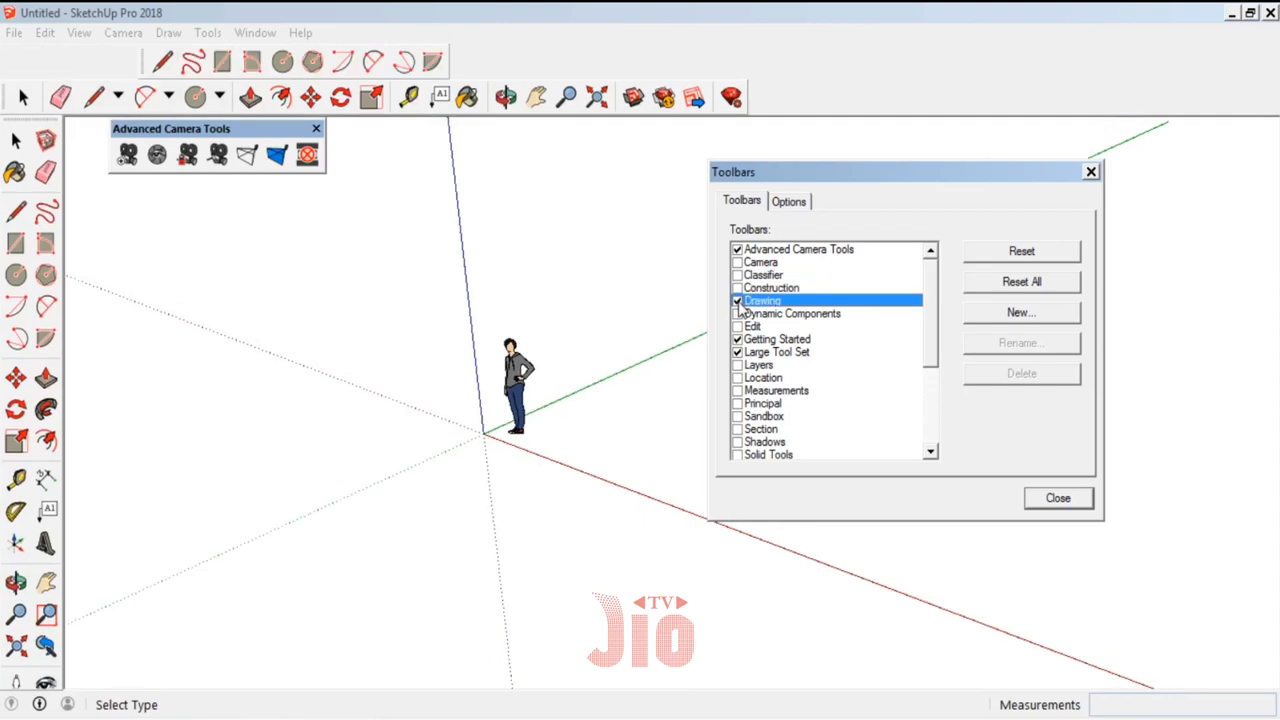
click(737, 301)
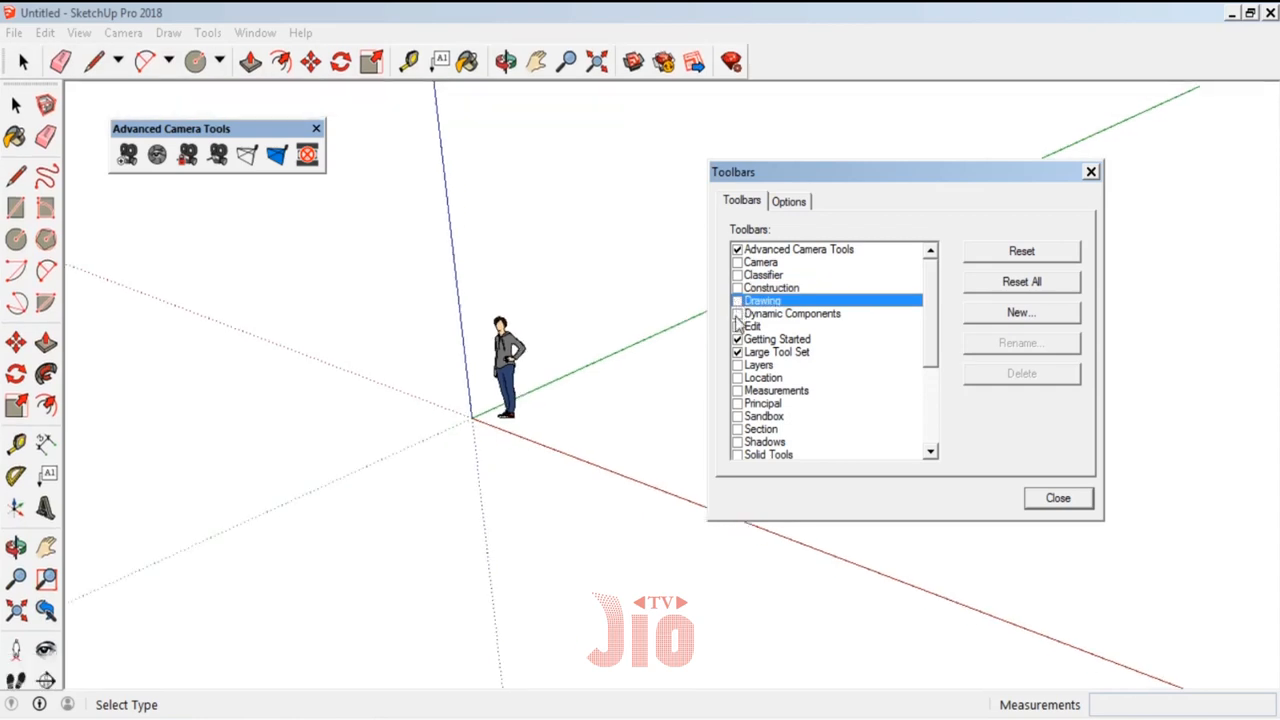
- Show the Dynamic Components toolbar and finish the toolbar selection
click(737, 314)
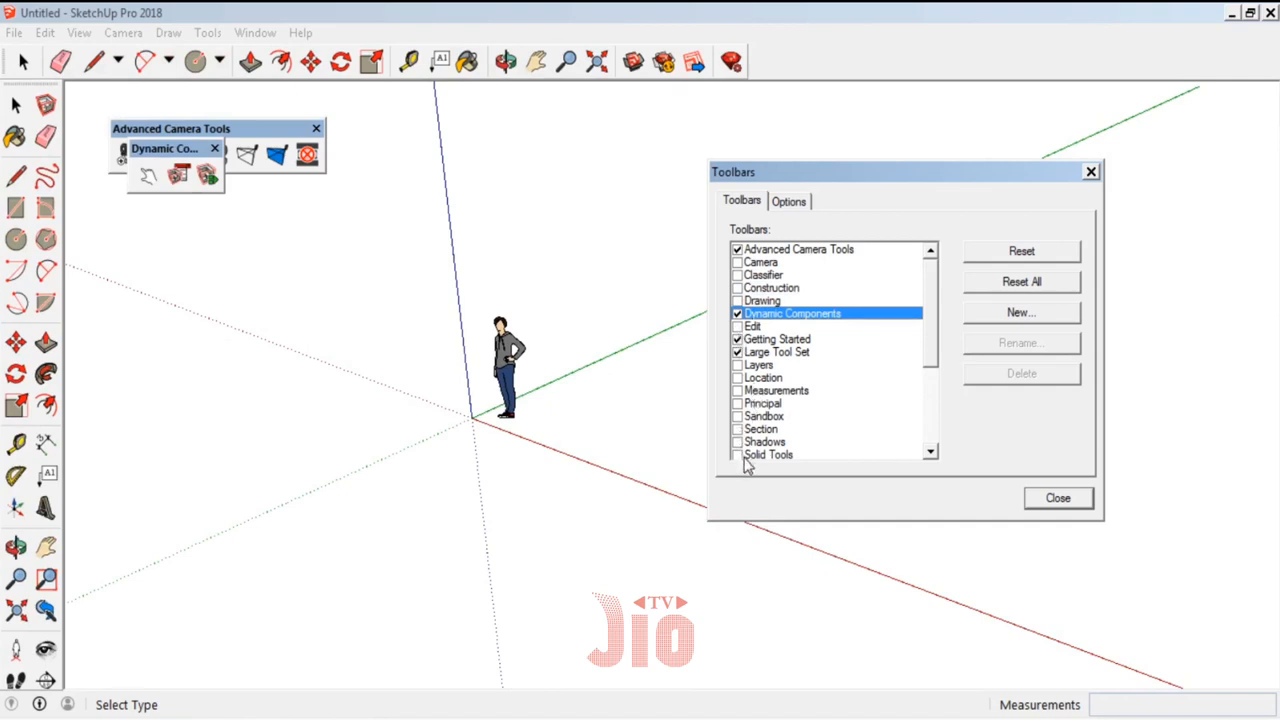
drag(930, 330, 928, 433)
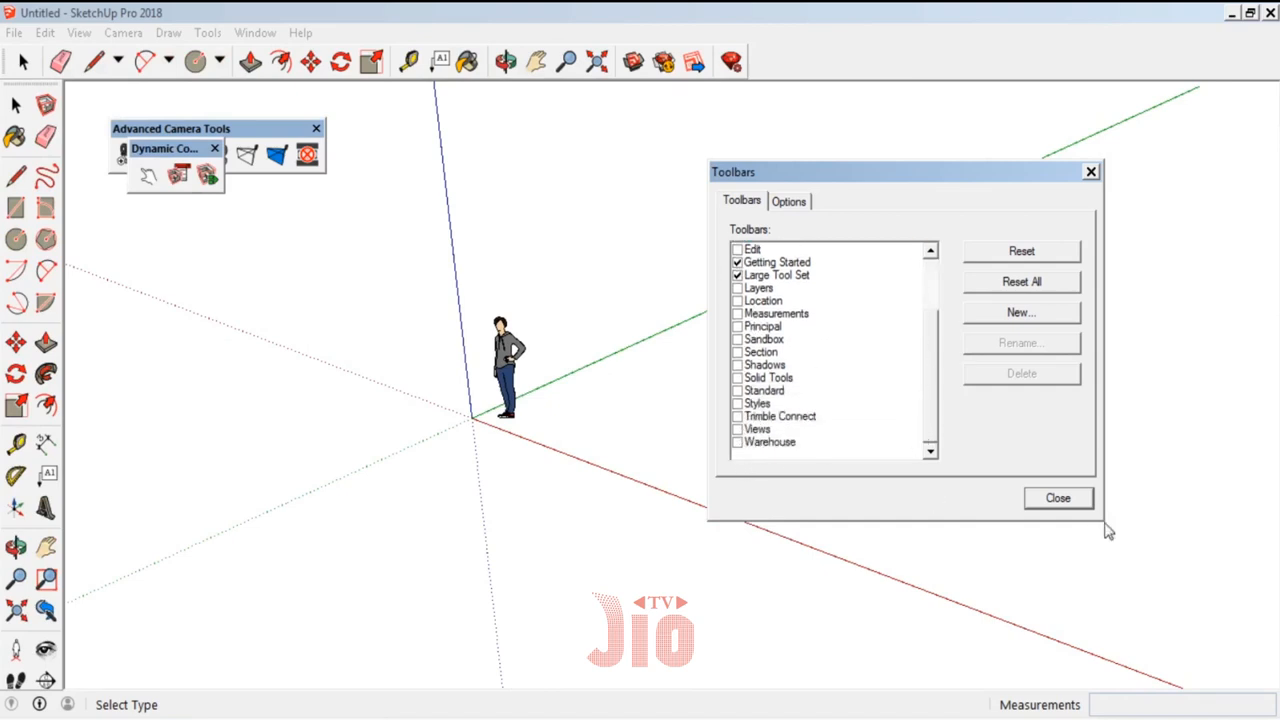
click(1058, 499)
- Dock the floating Advanced Camera Tools and Dynamic Components toolbars in one row after the Getting Started toolbar
drag(190, 149, 772, 245)
drag(240, 127, 538, 165)
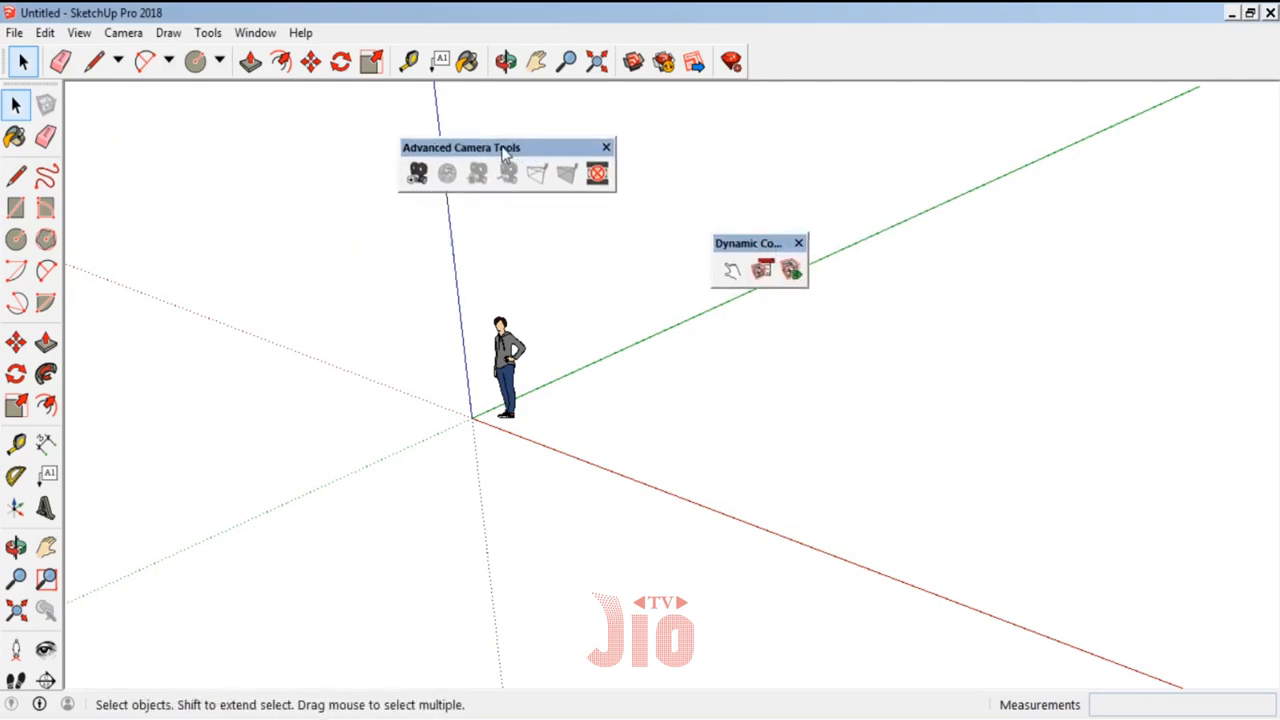
drag(505, 148, 828, 50)
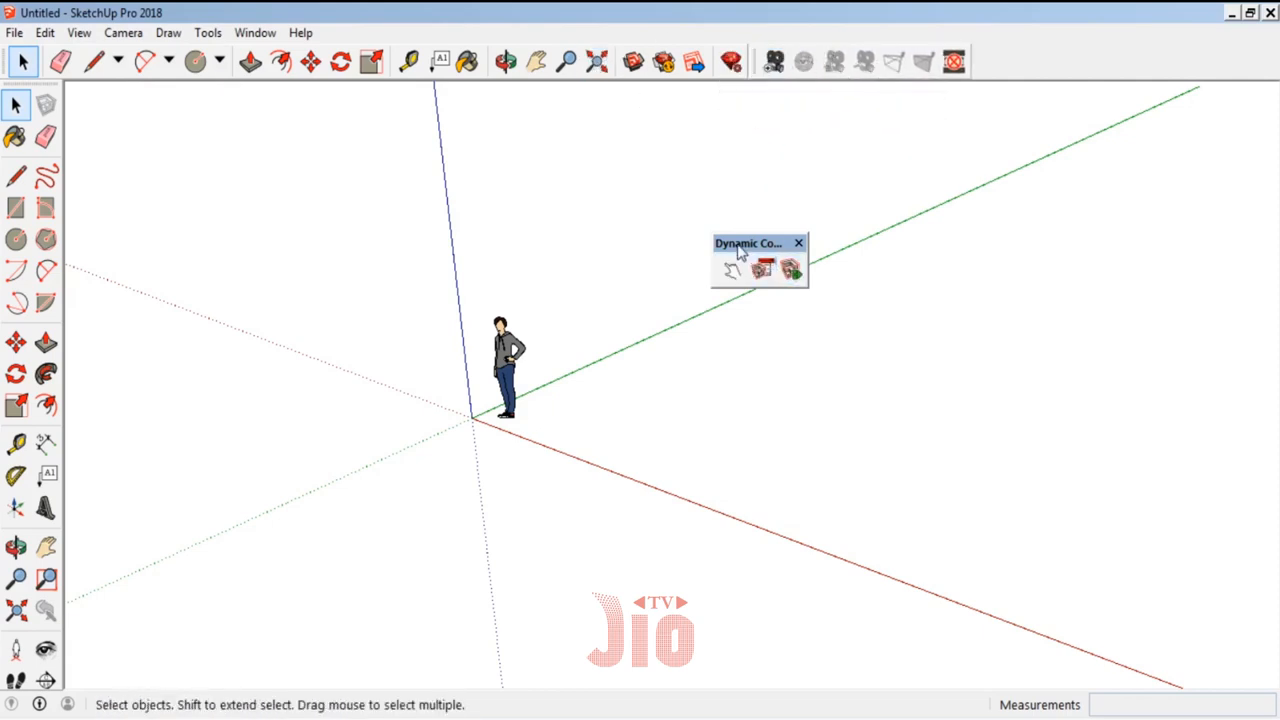
drag(740, 250, 998, 60)
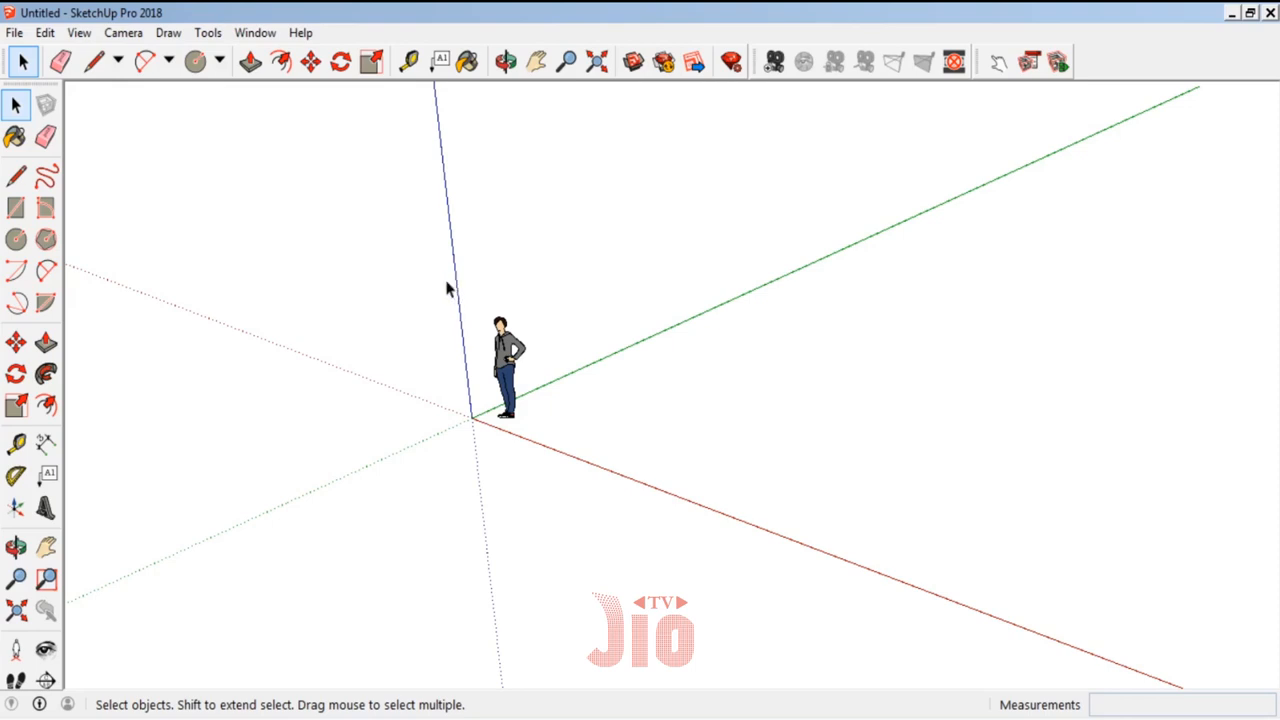
- Set the model's length units to Decimal format in cm in Model Info
click(81, 35)
mouse_move(185, 341)
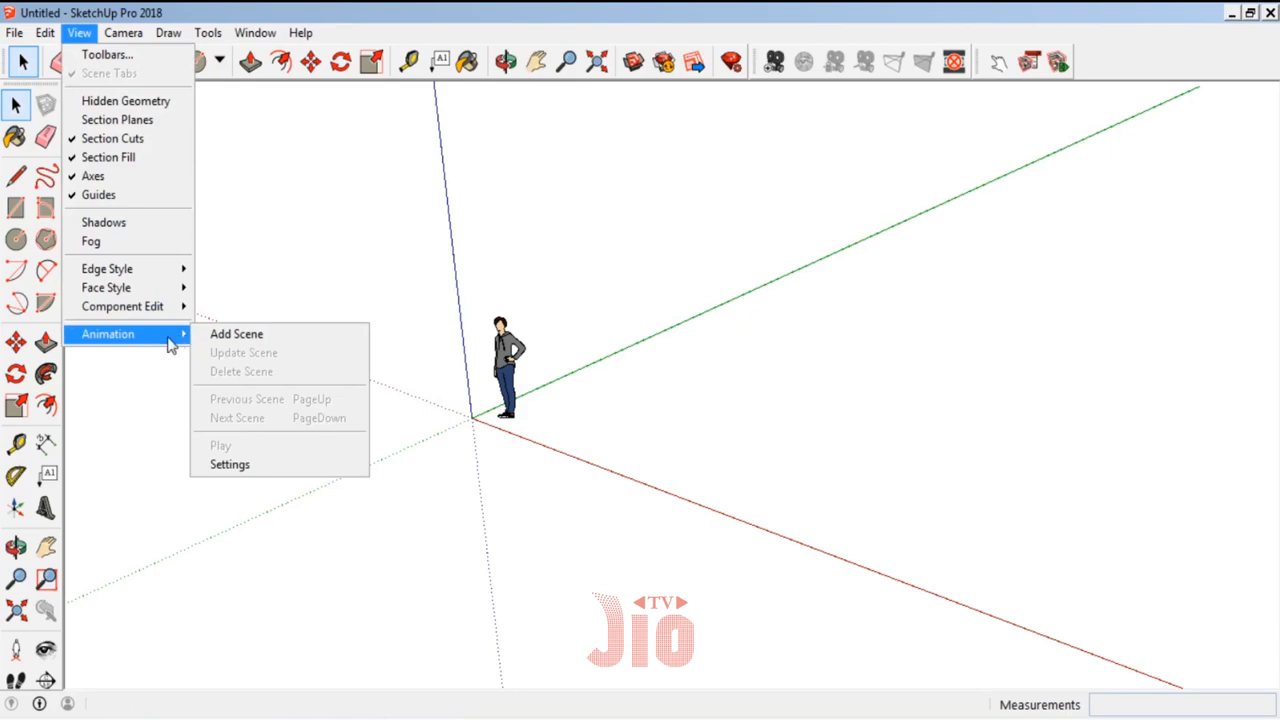
click(350, 465)
drag(205, 77, 926, 150)
click(760, 309)
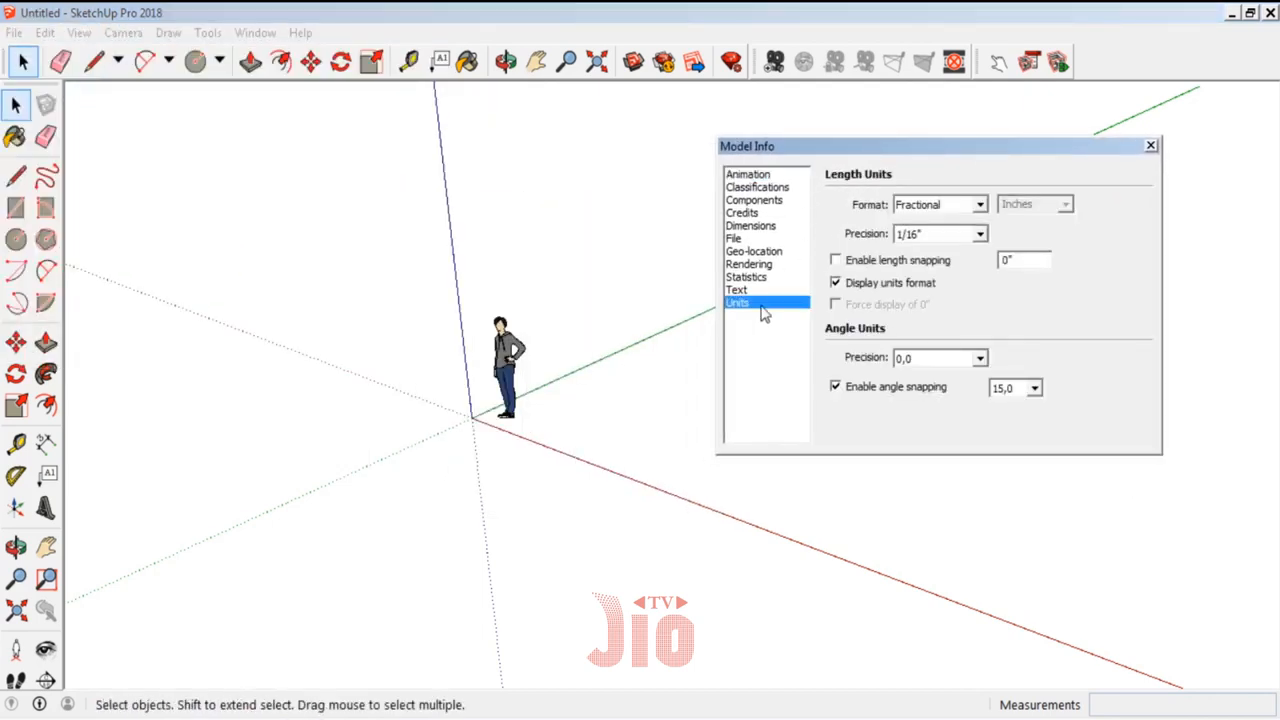
click(980, 208)
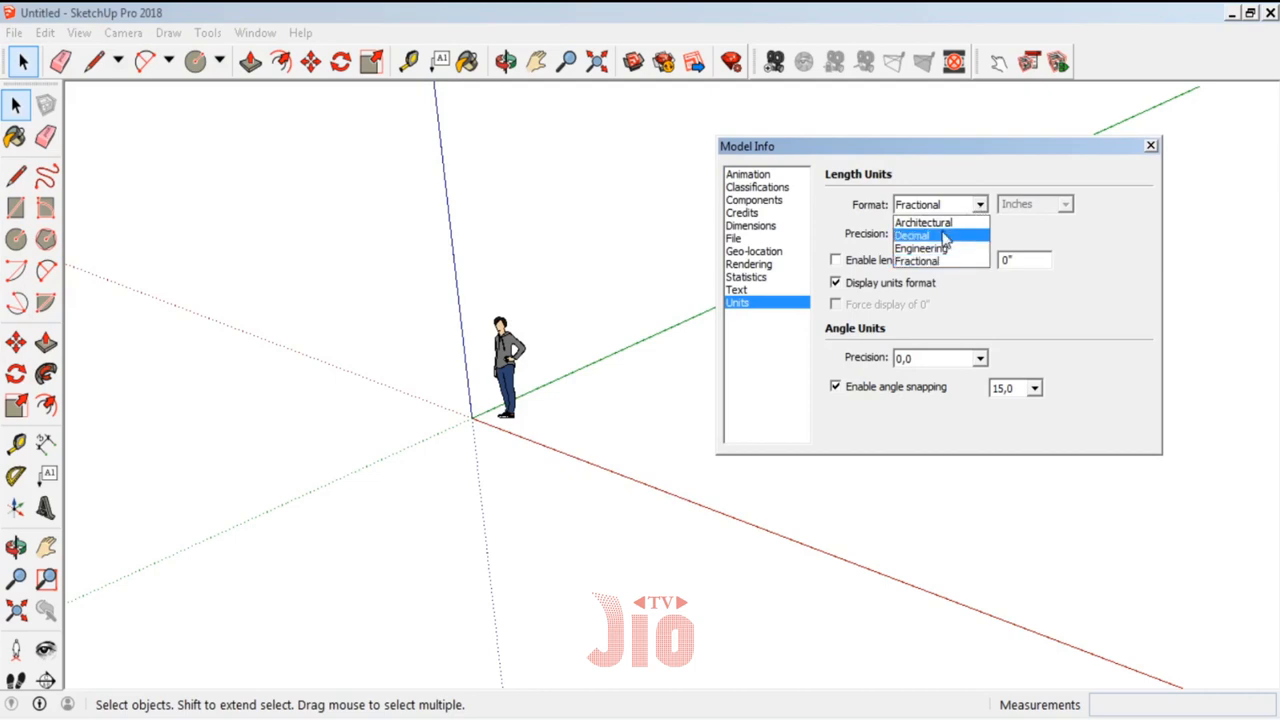
click(944, 237)
click(1066, 205)
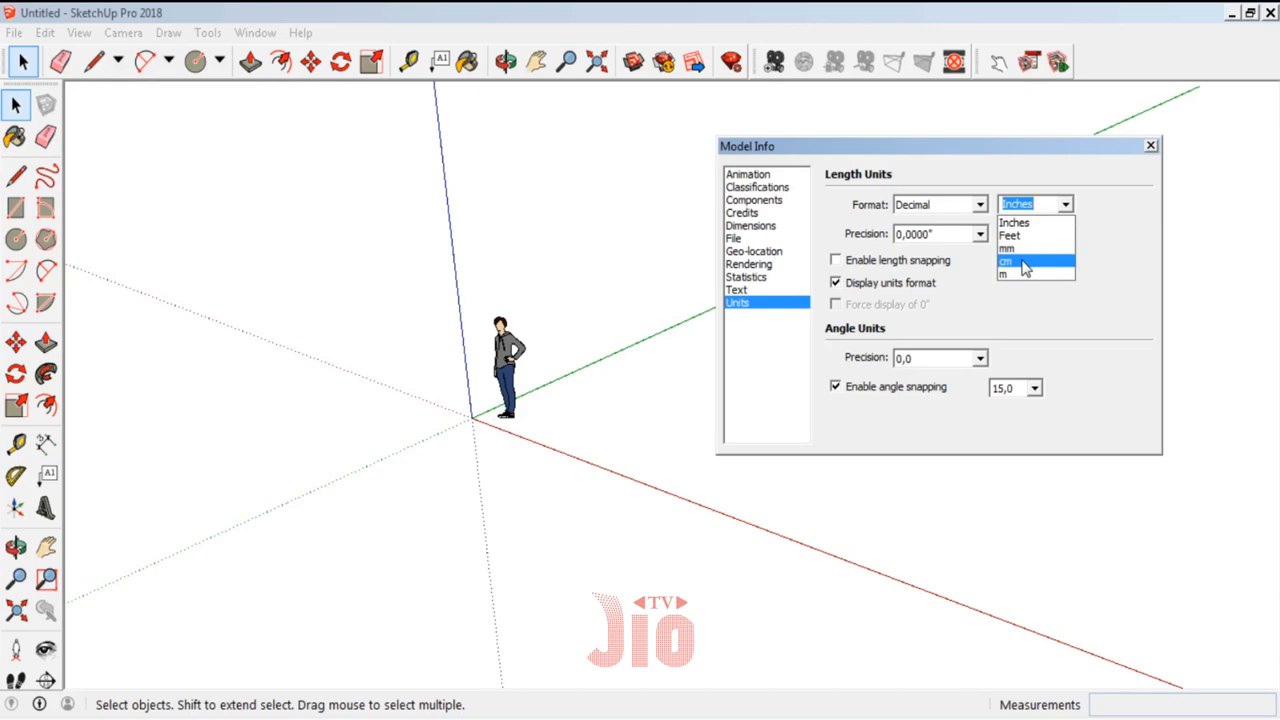
click(1025, 268)
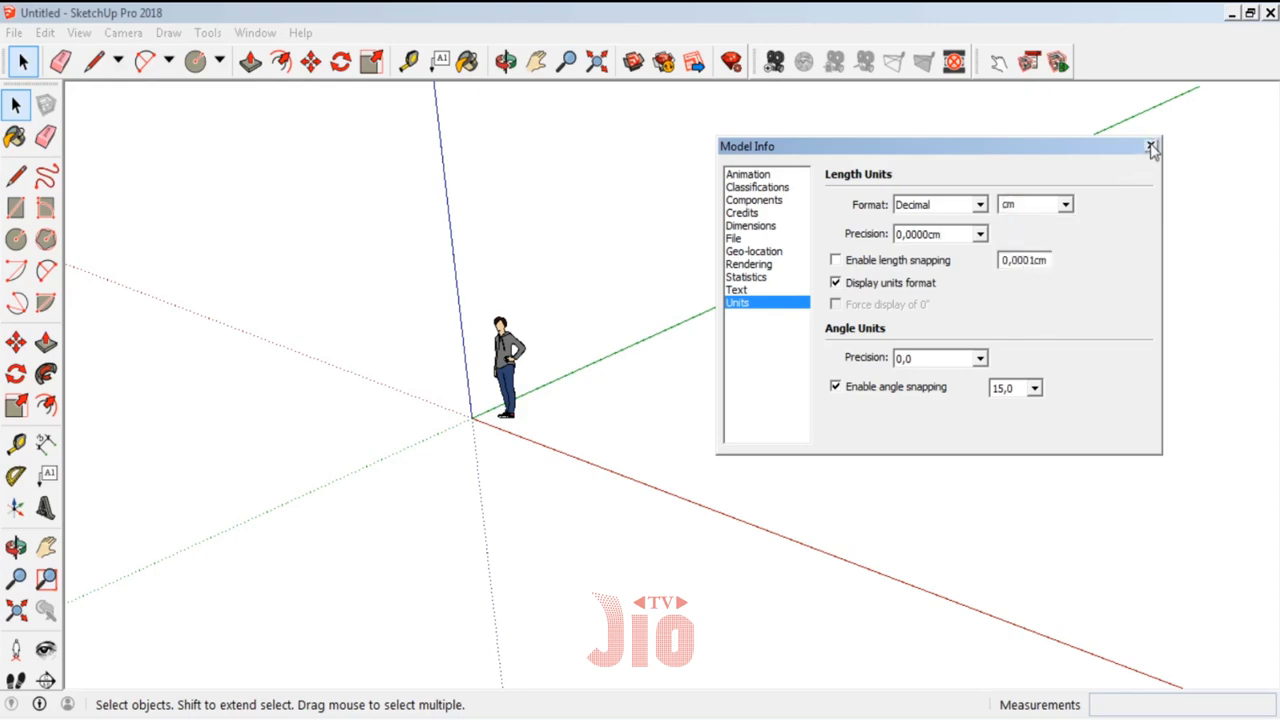
click(1151, 146)
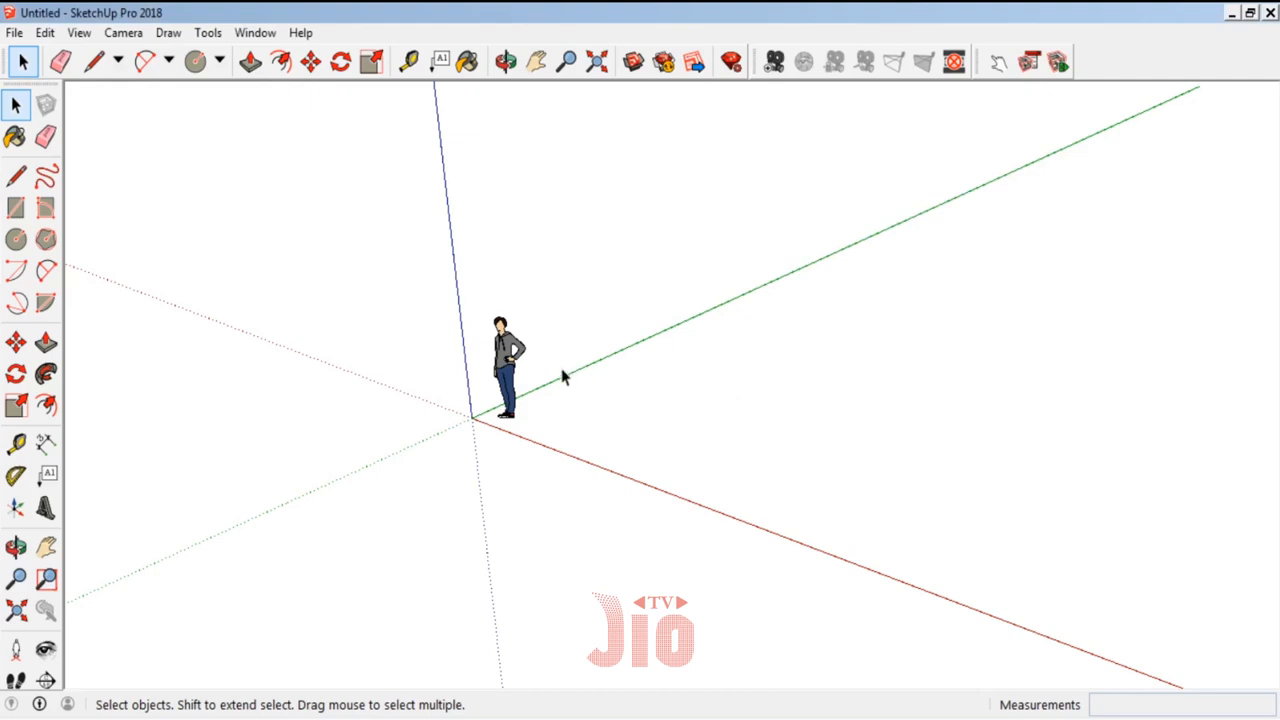
- Zoom in on the standing figure and orbit around it
scroll(490, 350, up, 6)
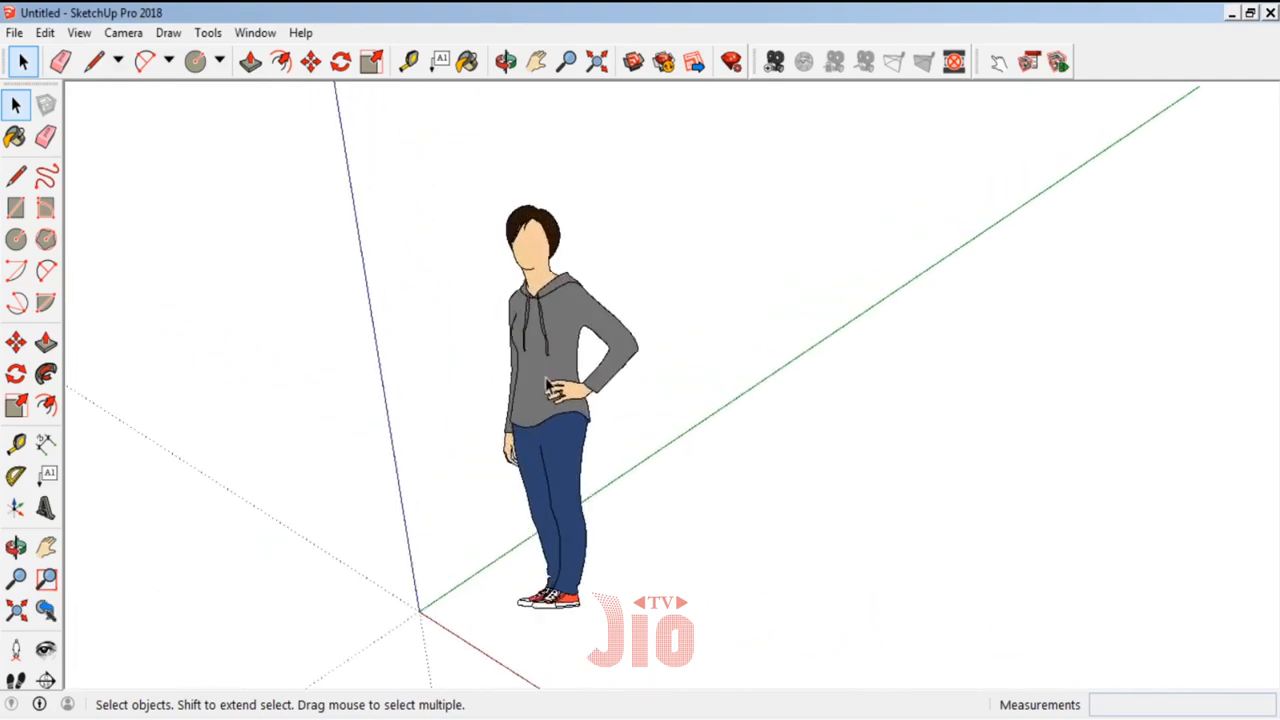
click(15, 547)
mouse_move(575, 387)
mouse_down()
mouse_move(645, 393)
mouse_move(603, 349)
mouse_move(654, 375)
mouse_up()
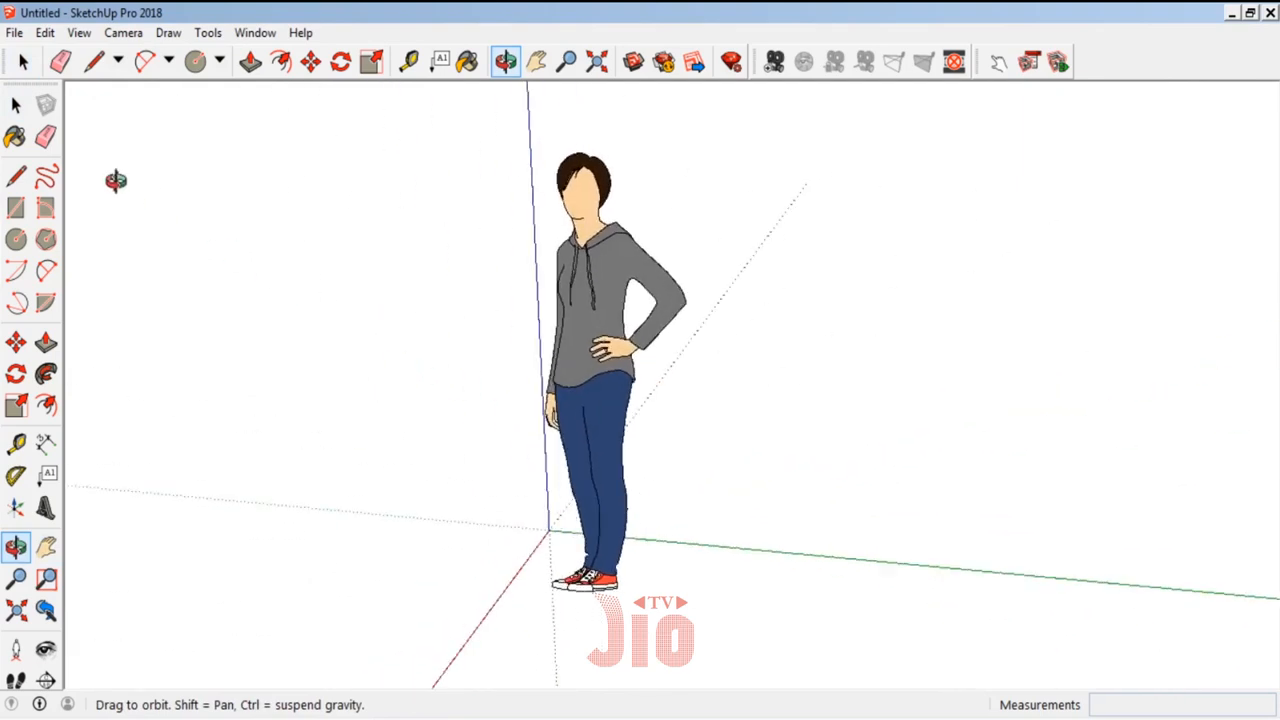
- Delete the standing figure and undo the deletion
click(15, 107)
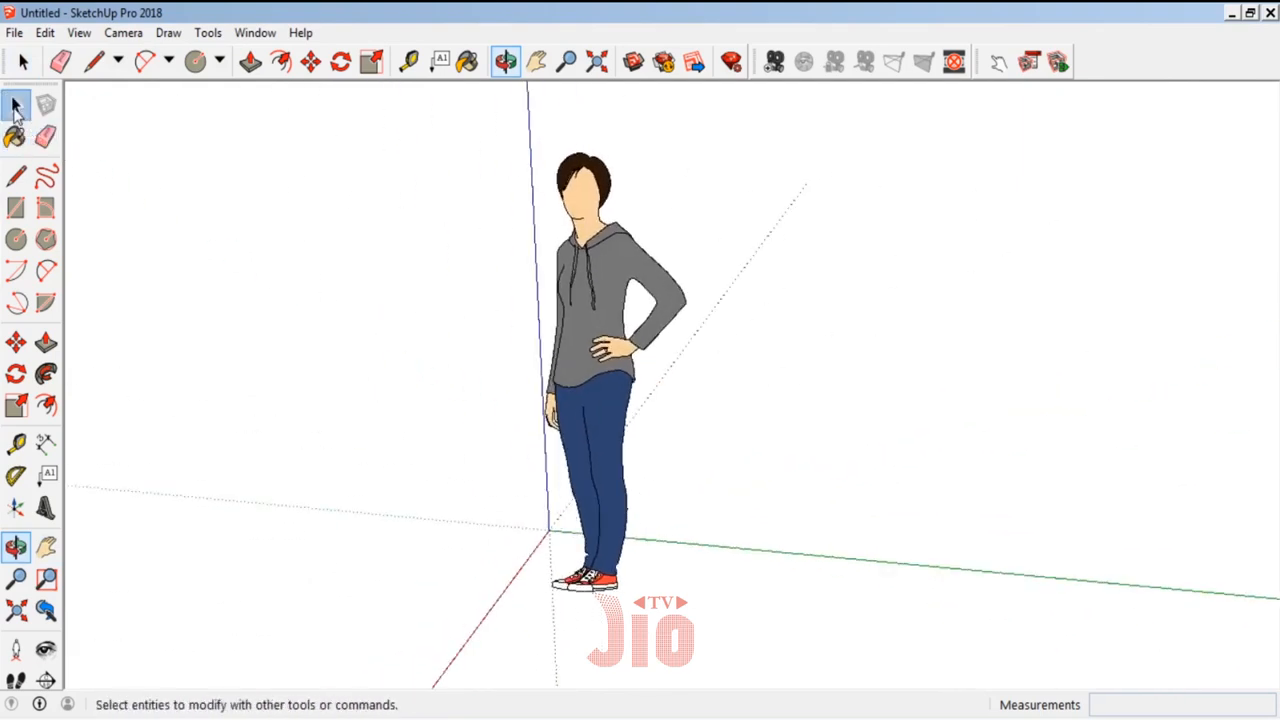
click(598, 350)
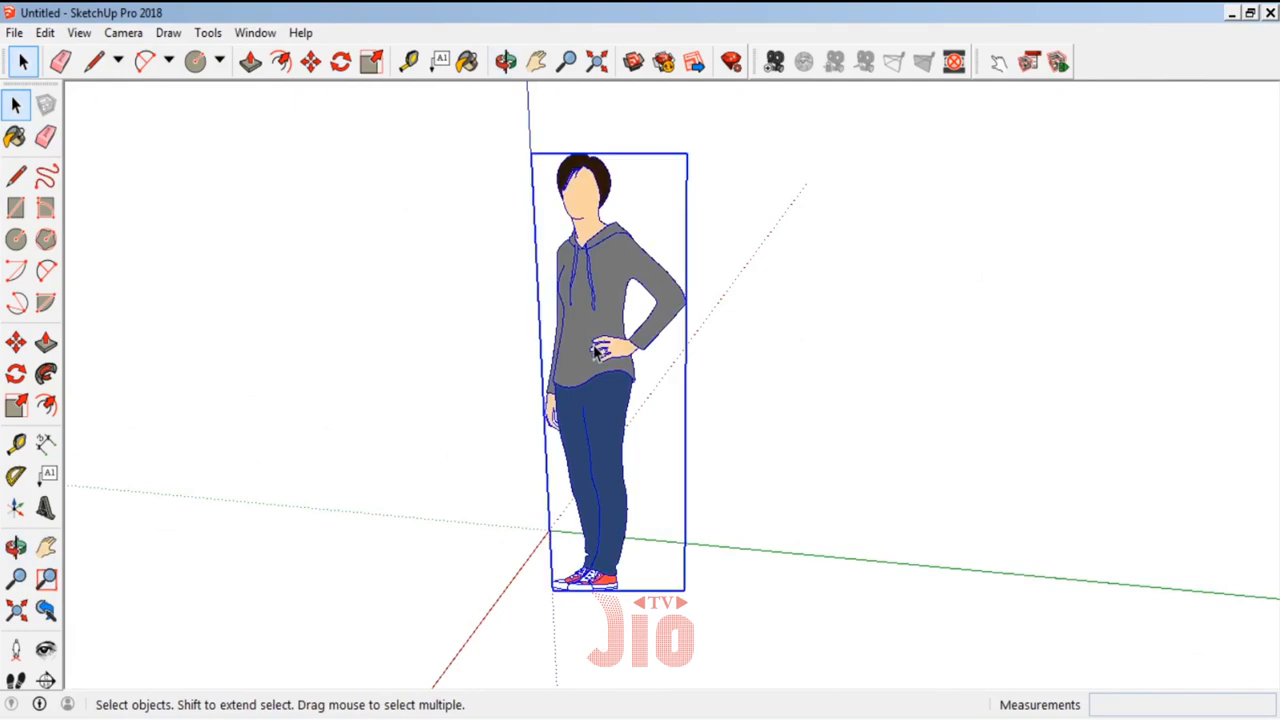
key(Delete)
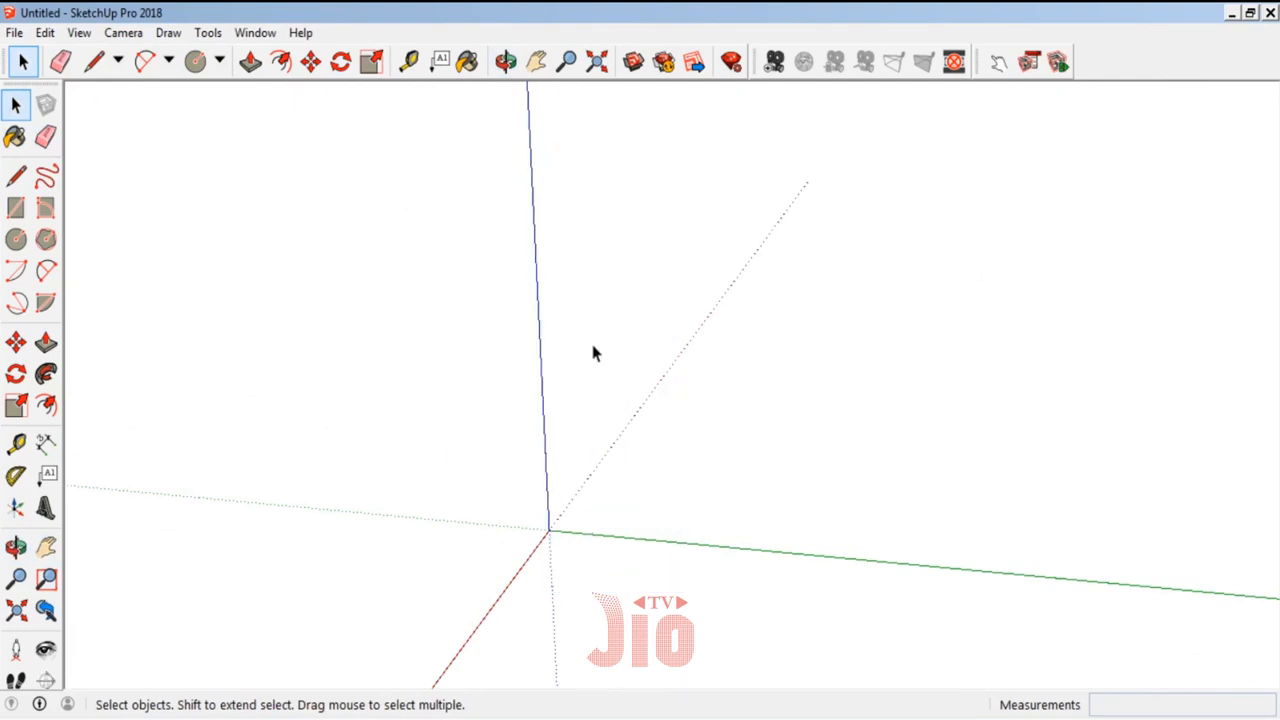
key(ctrl+z)
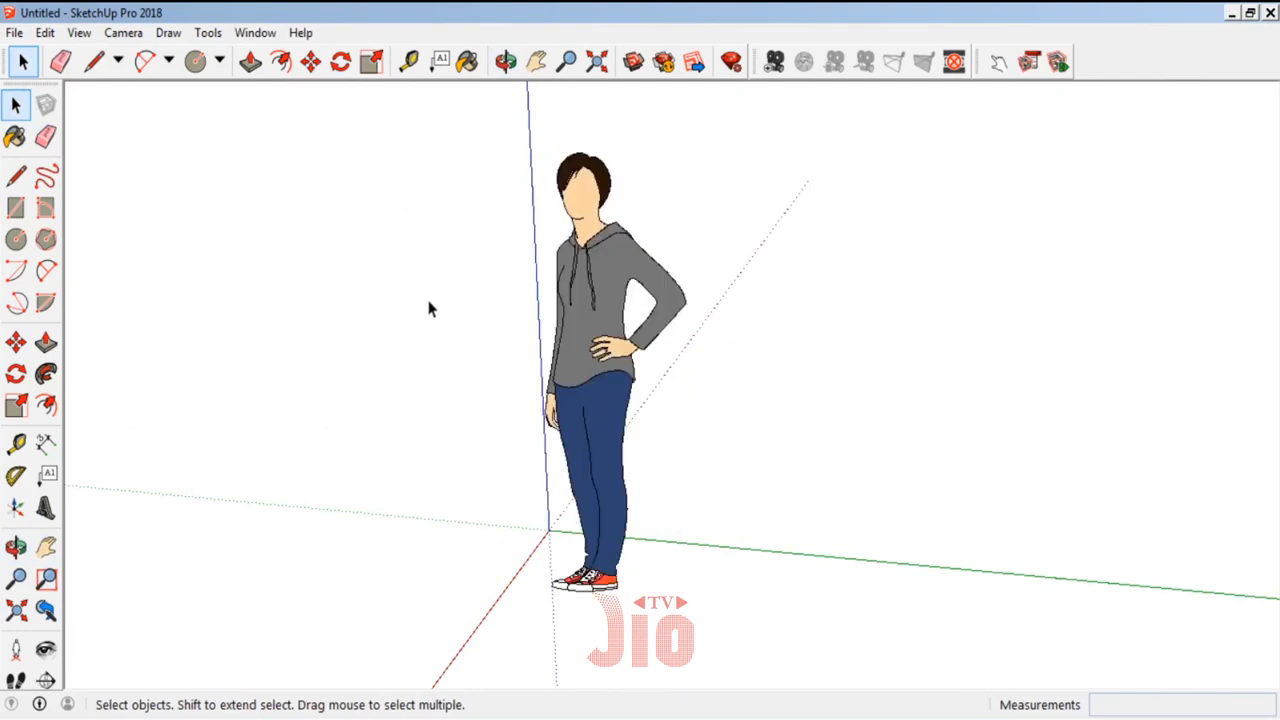
- Erase the standing figure from the model and orbit around the empty drawing axes
right_click(587, 318)
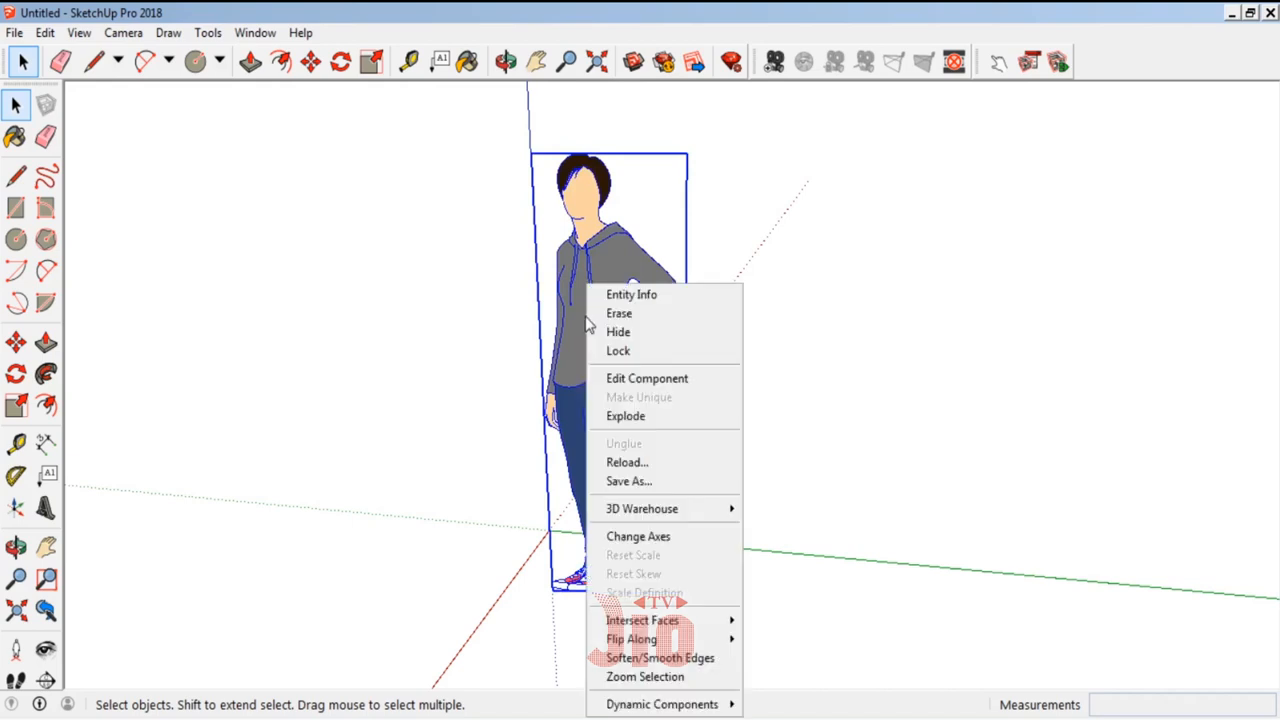
click(644, 321)
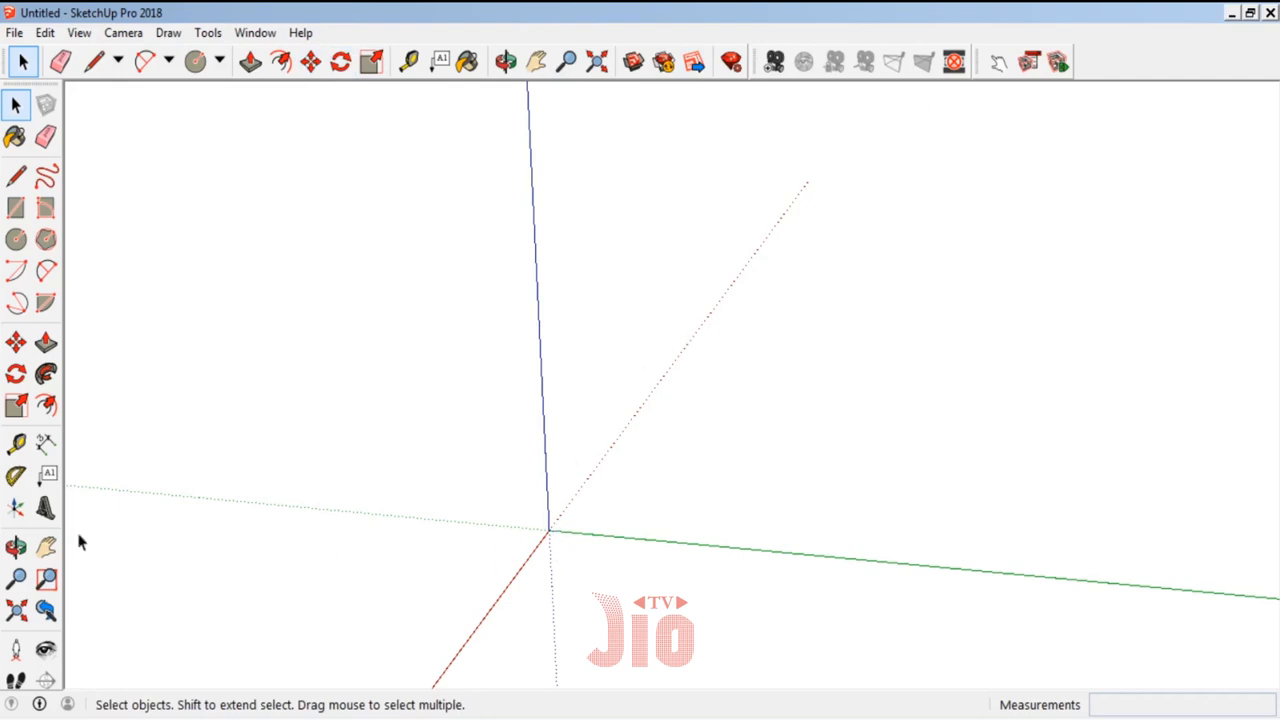
click(16, 546)
mouse_move(543, 537)
mouse_down()
mouse_move(569, 517)
mouse_move(540, 531)
mouse_up()
drag(560, 463, 577, 466)
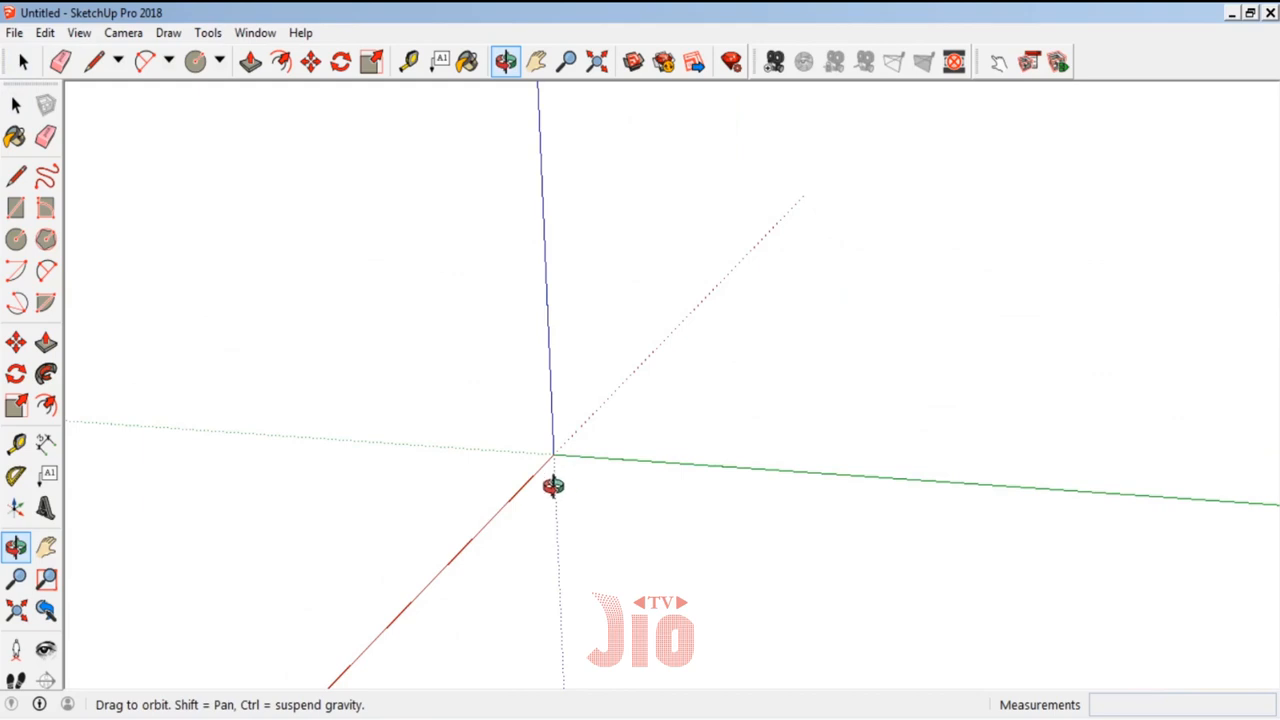
drag(554, 489, 549, 433)
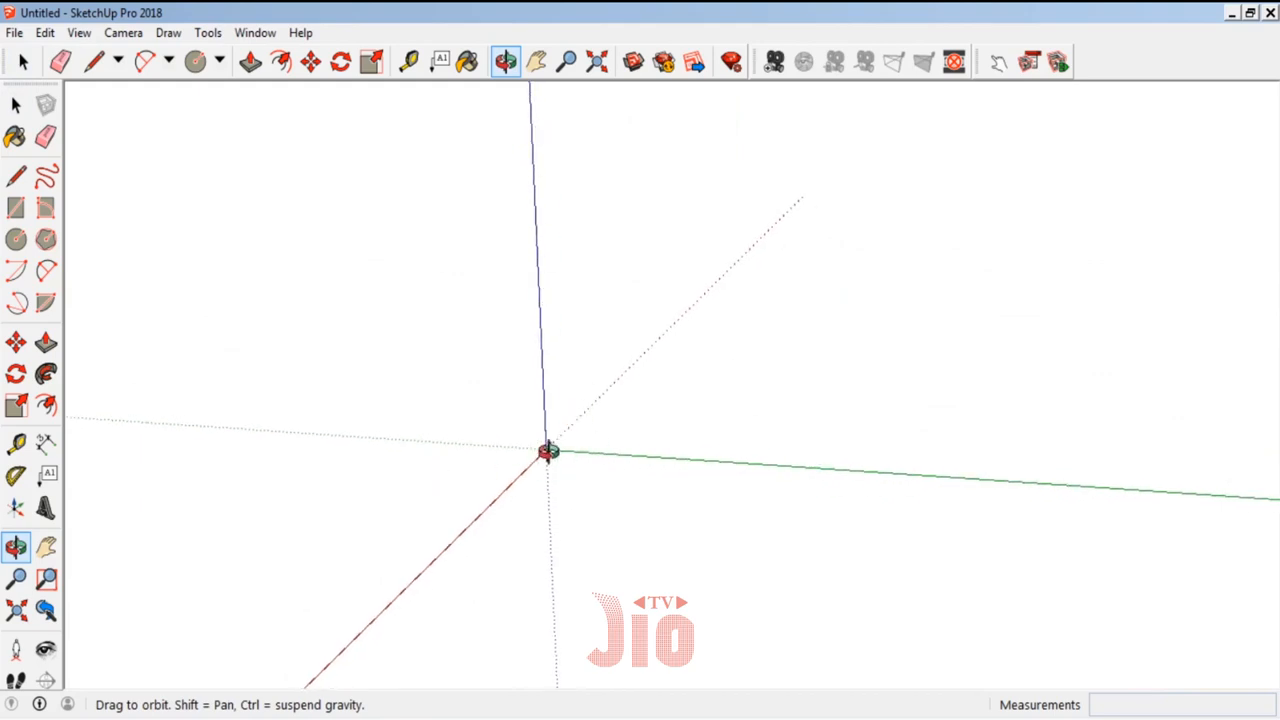
mouse_move(596, 467)
mouse_down()
mouse_move(606, 471)
mouse_move(594, 466)
mouse_up()
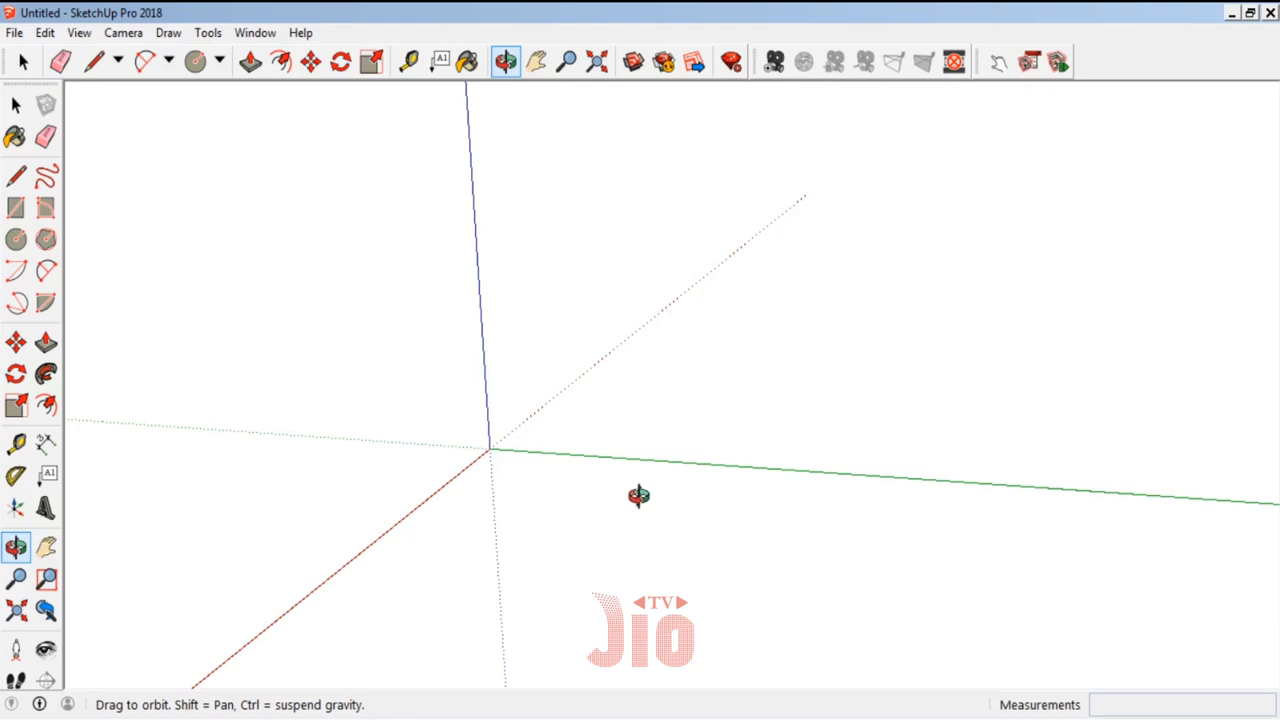
click(18, 182)
click(119, 72)
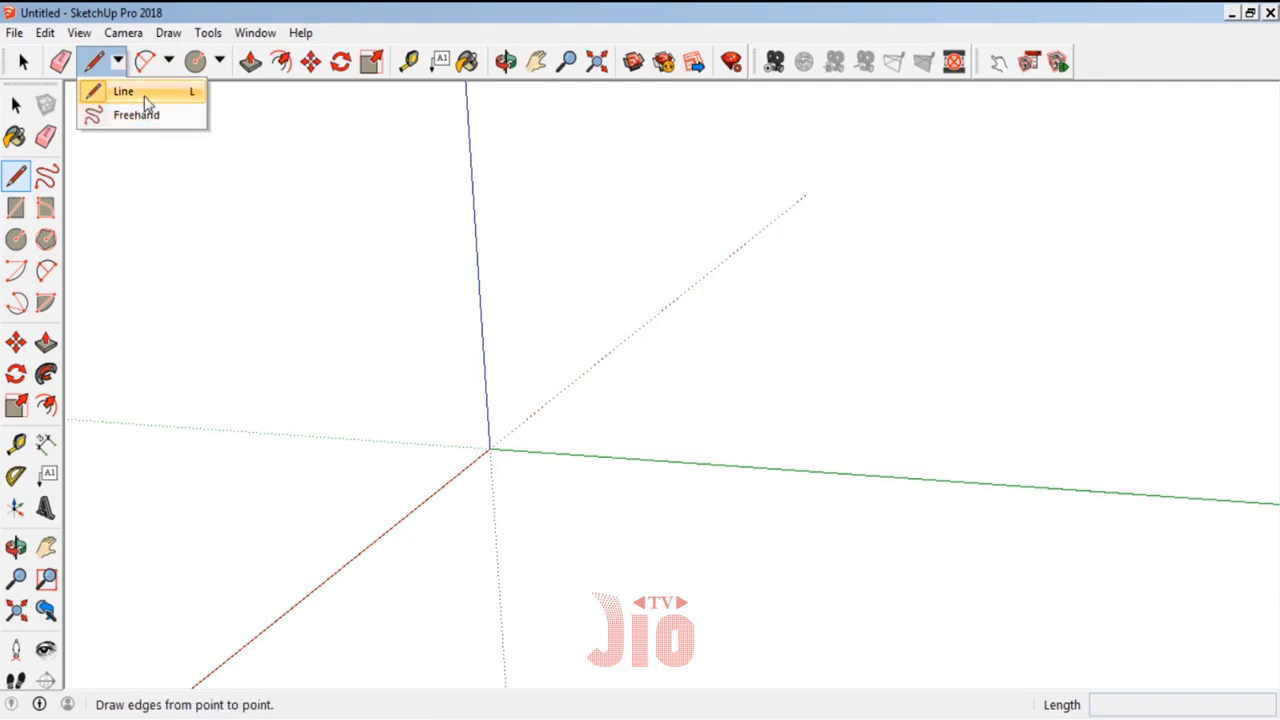
click(144, 96)
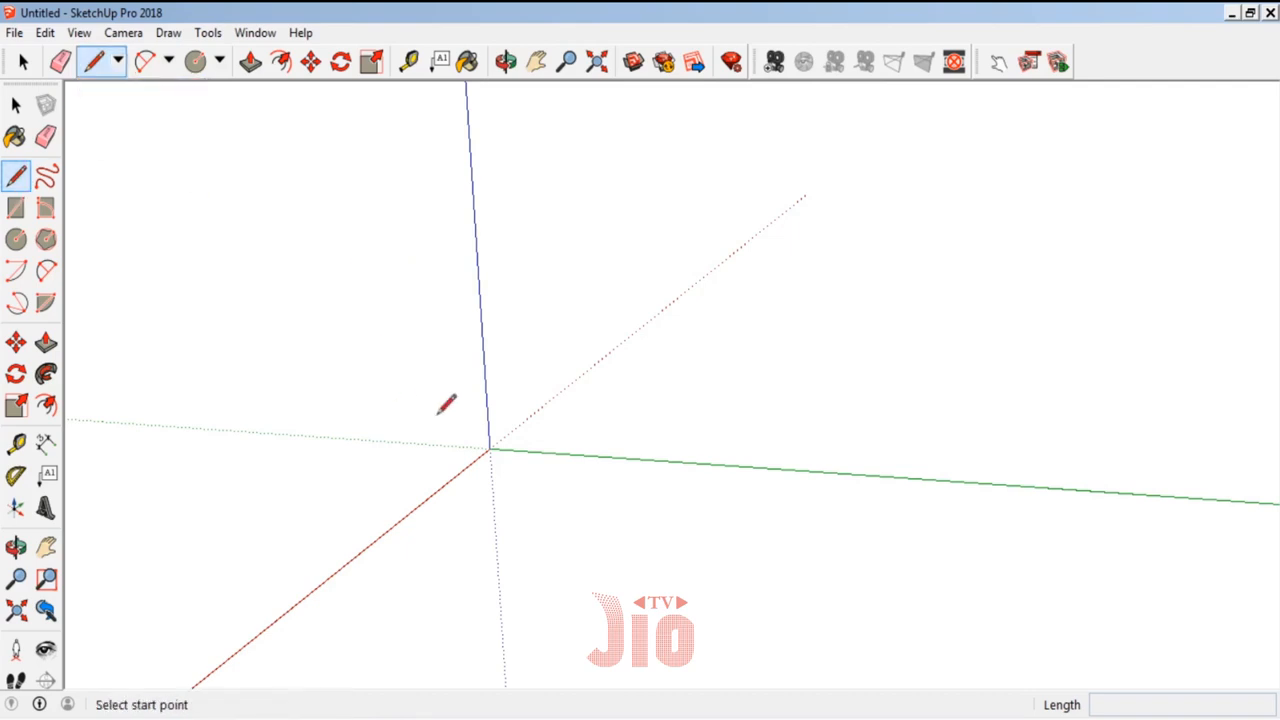
click(489, 448)
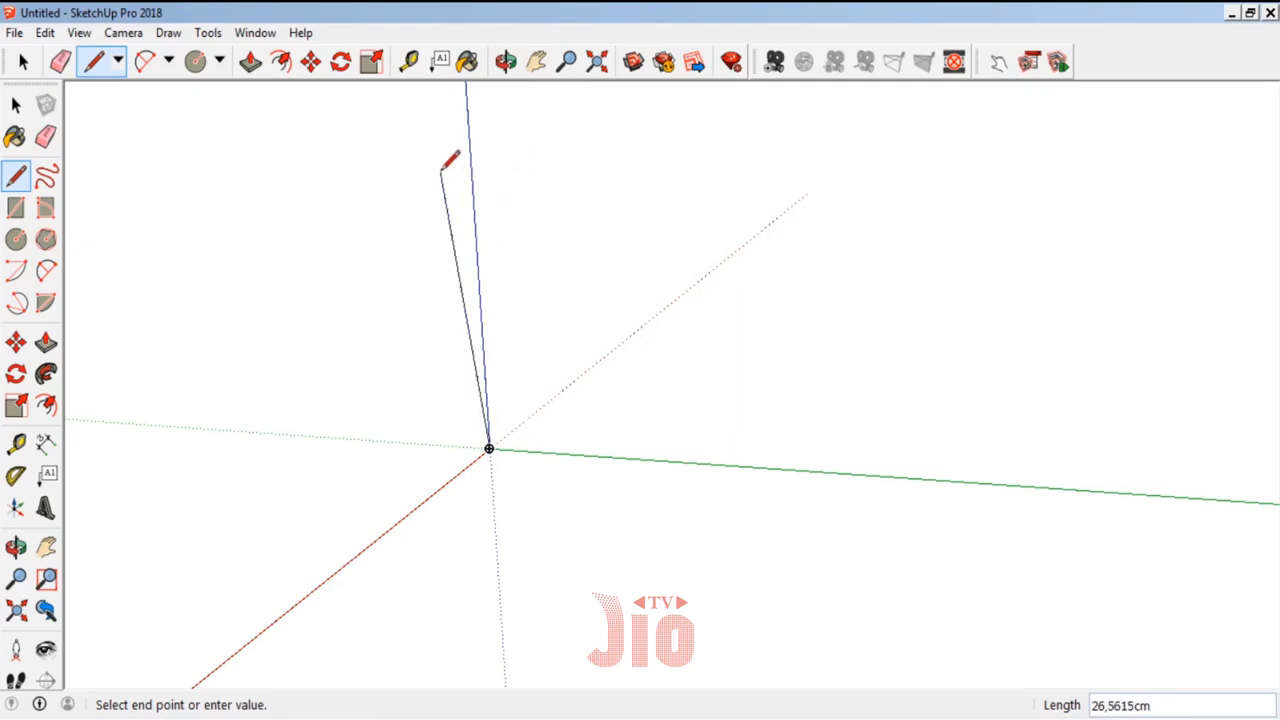
scroll(455, 155, up, 5)
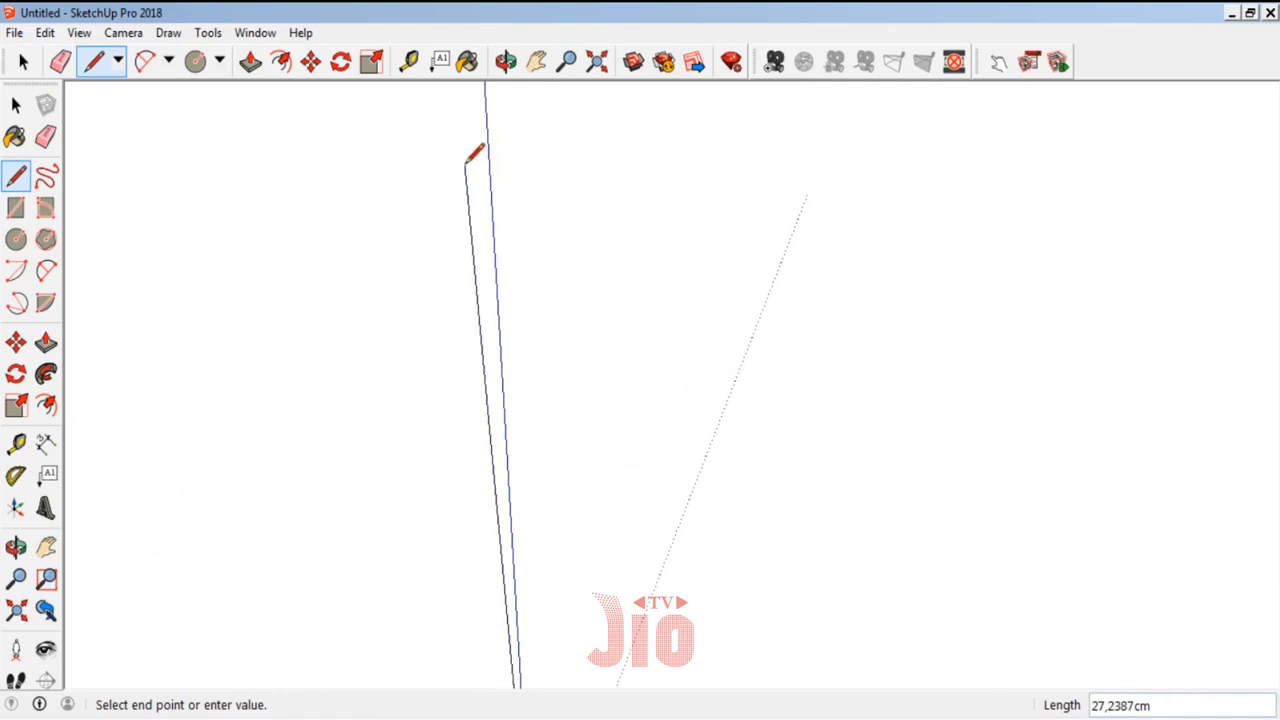
scroll(468, 158, down, 2)
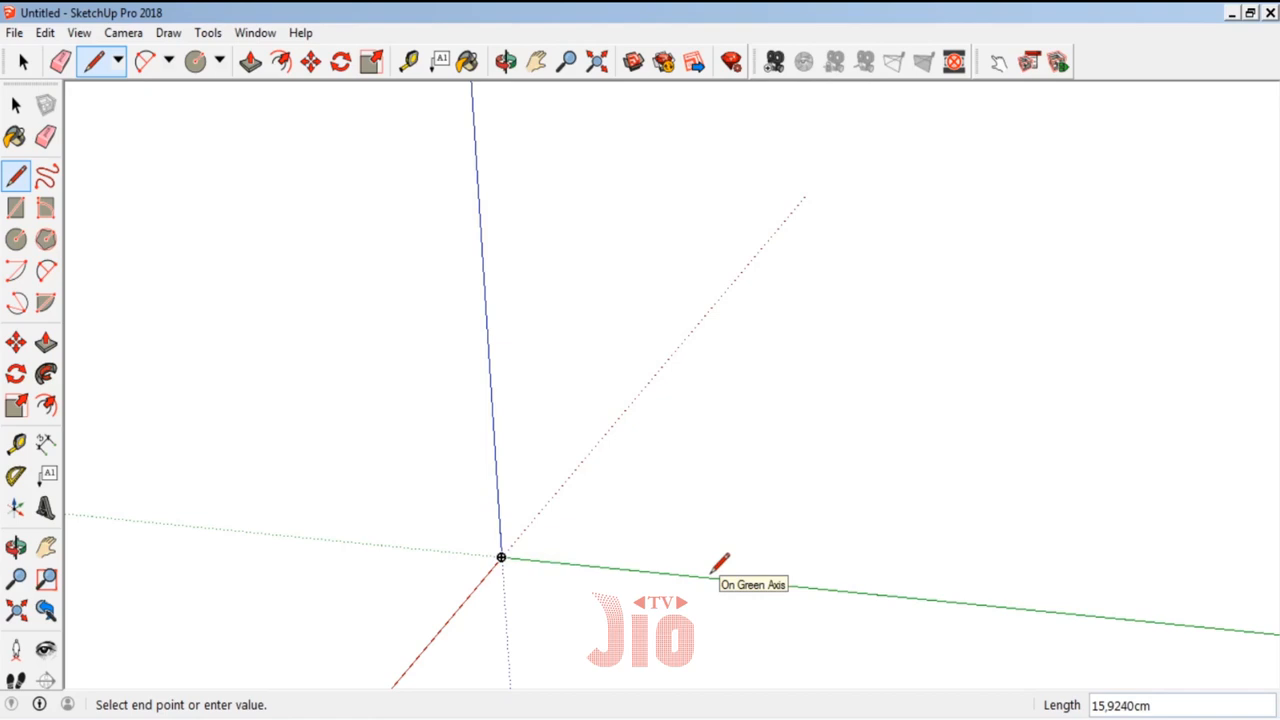
scroll(608, 508, down, 2)
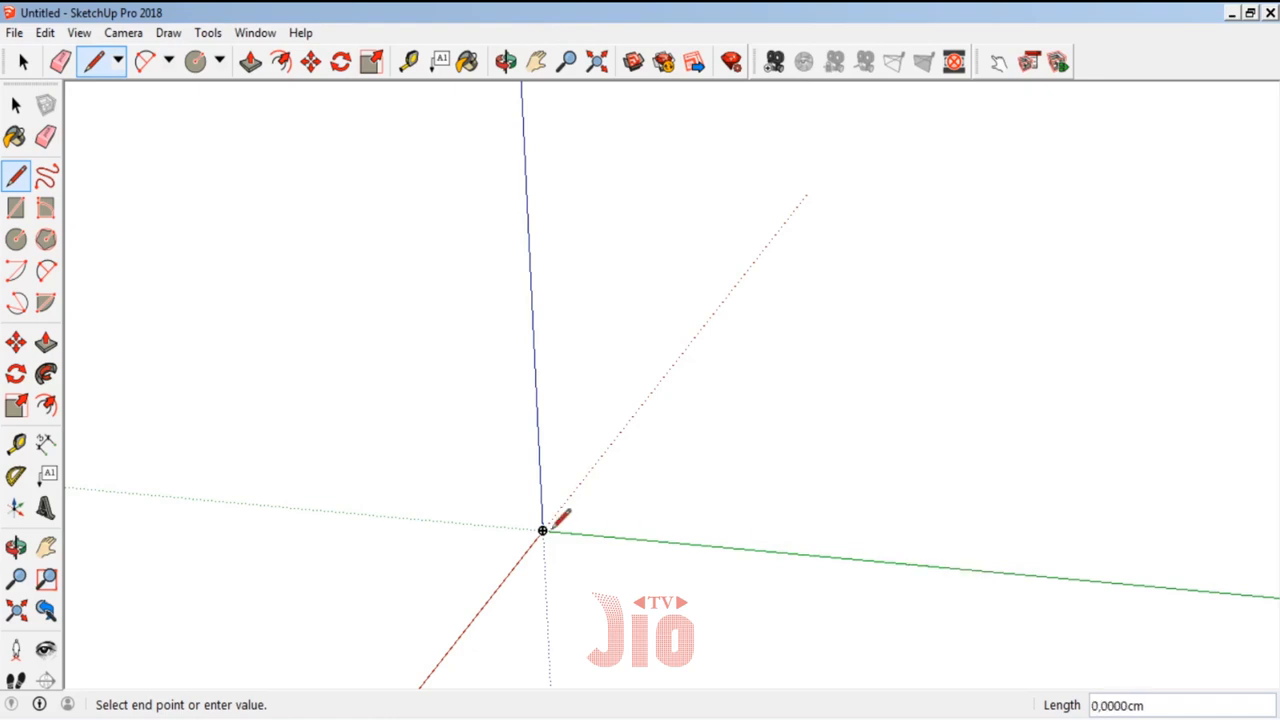
- Draw an 80 cm line from the origin along the positive green axis
click(15, 176)
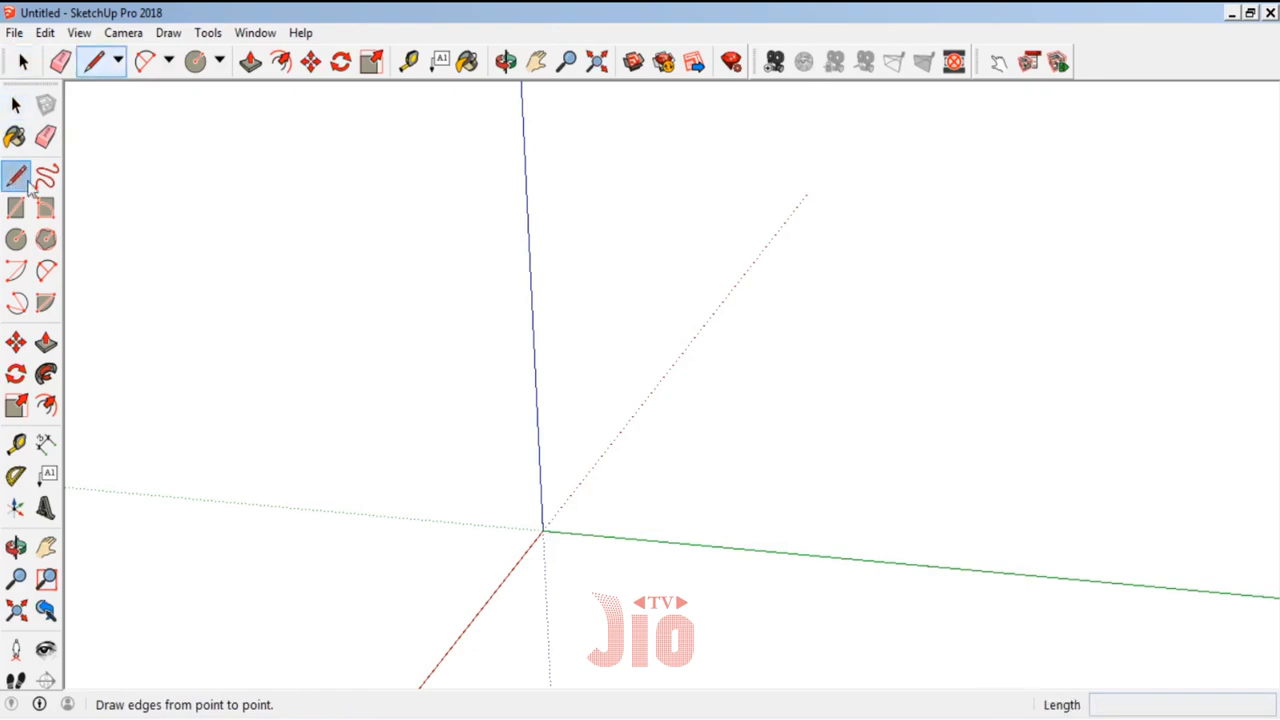
click(543, 530)
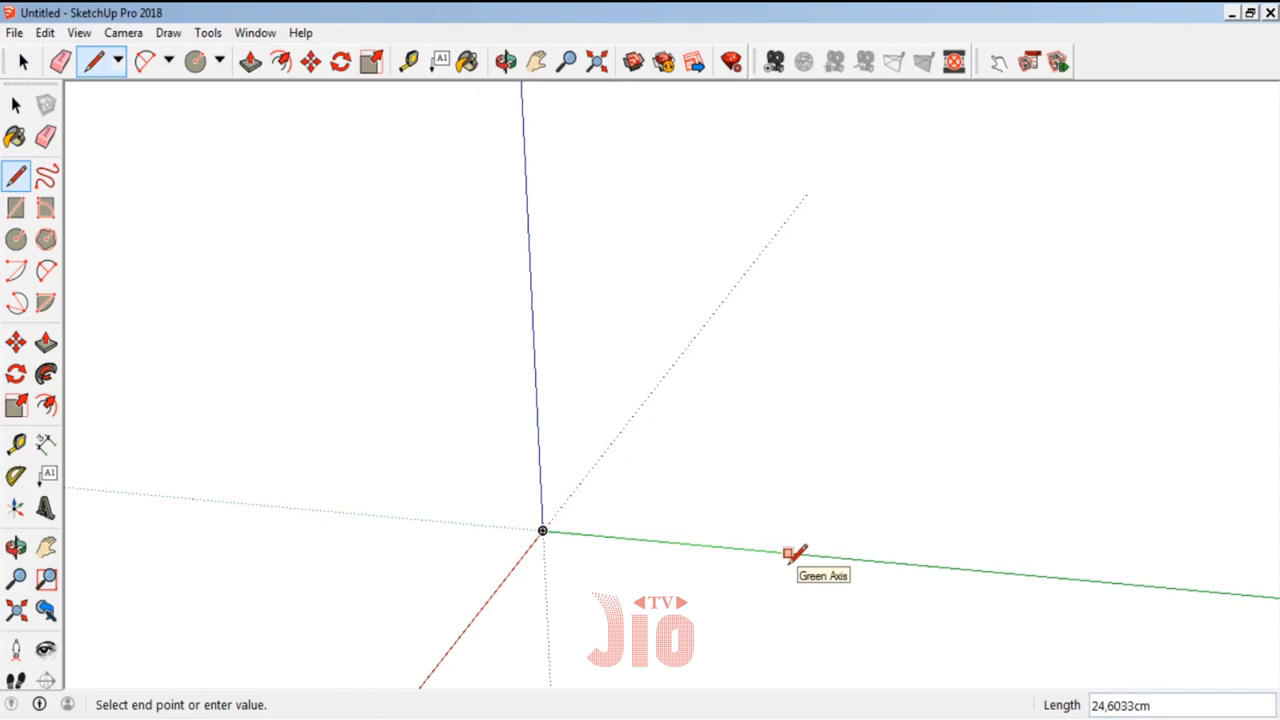
text(80)
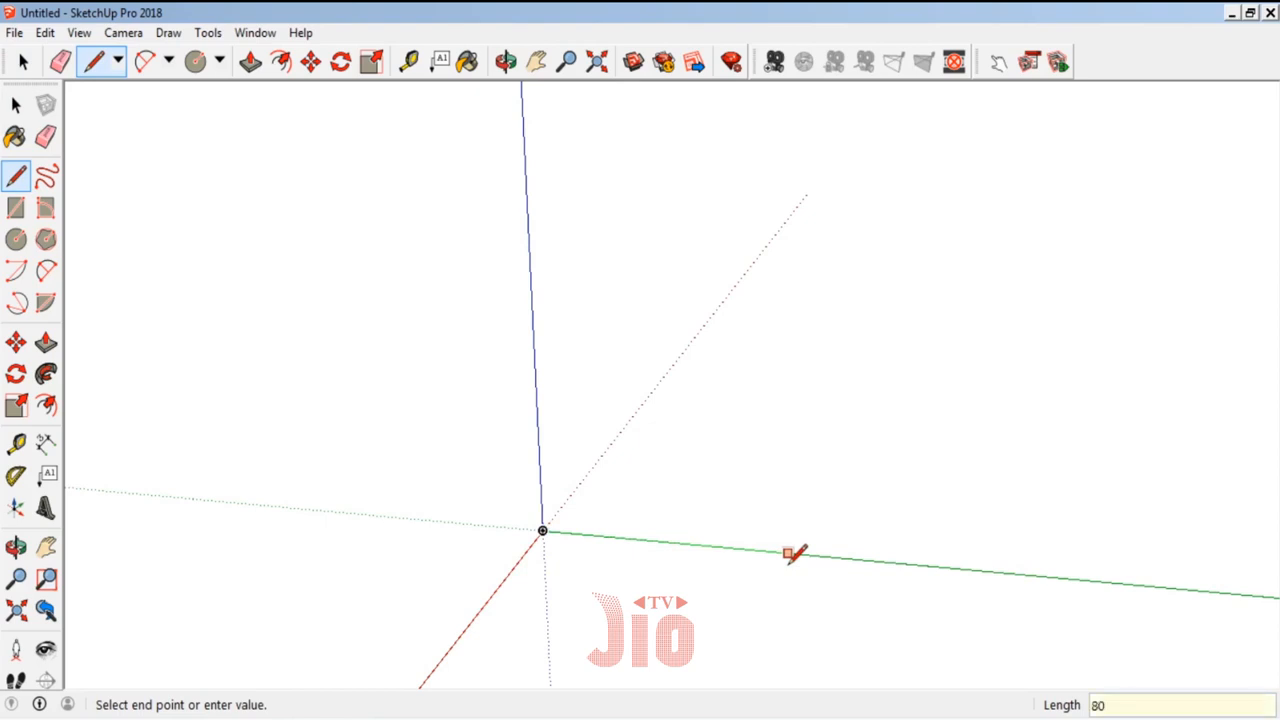
key(Return)
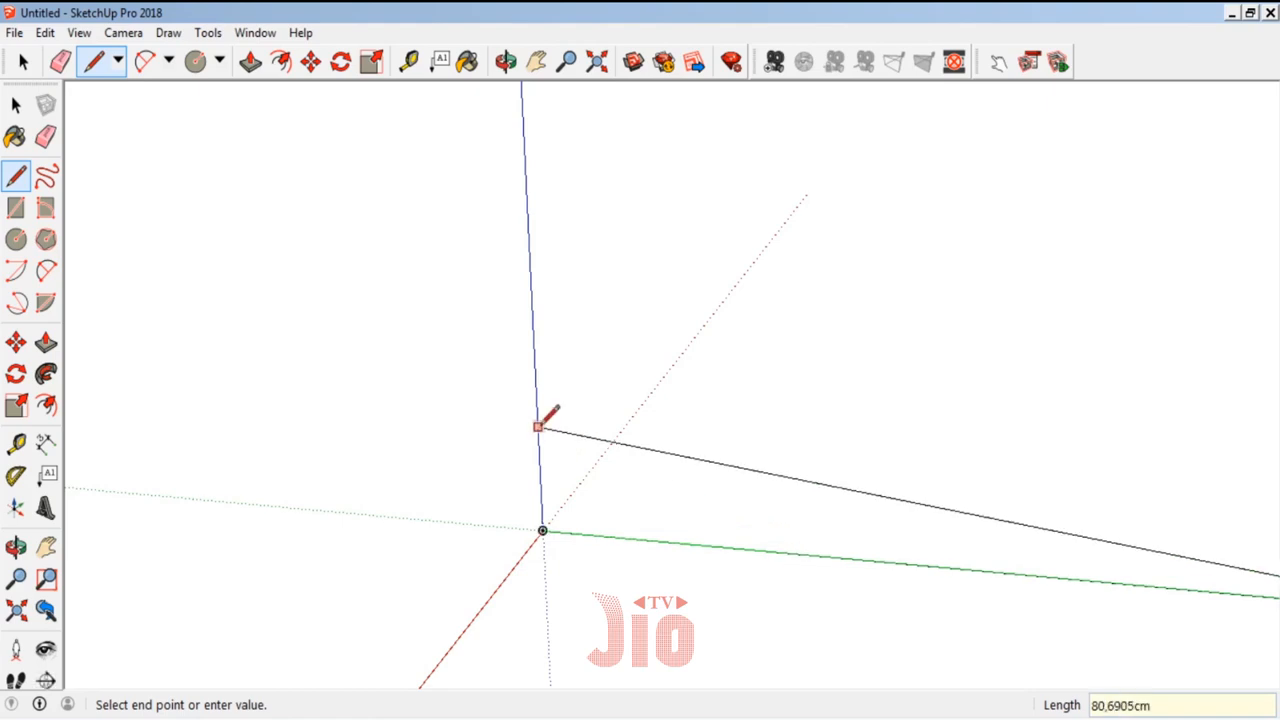
- Draw a 90 cm vertical line, parallel to the blue axis, from the far end of the 80 cm line
scroll(543, 423, down, 3)
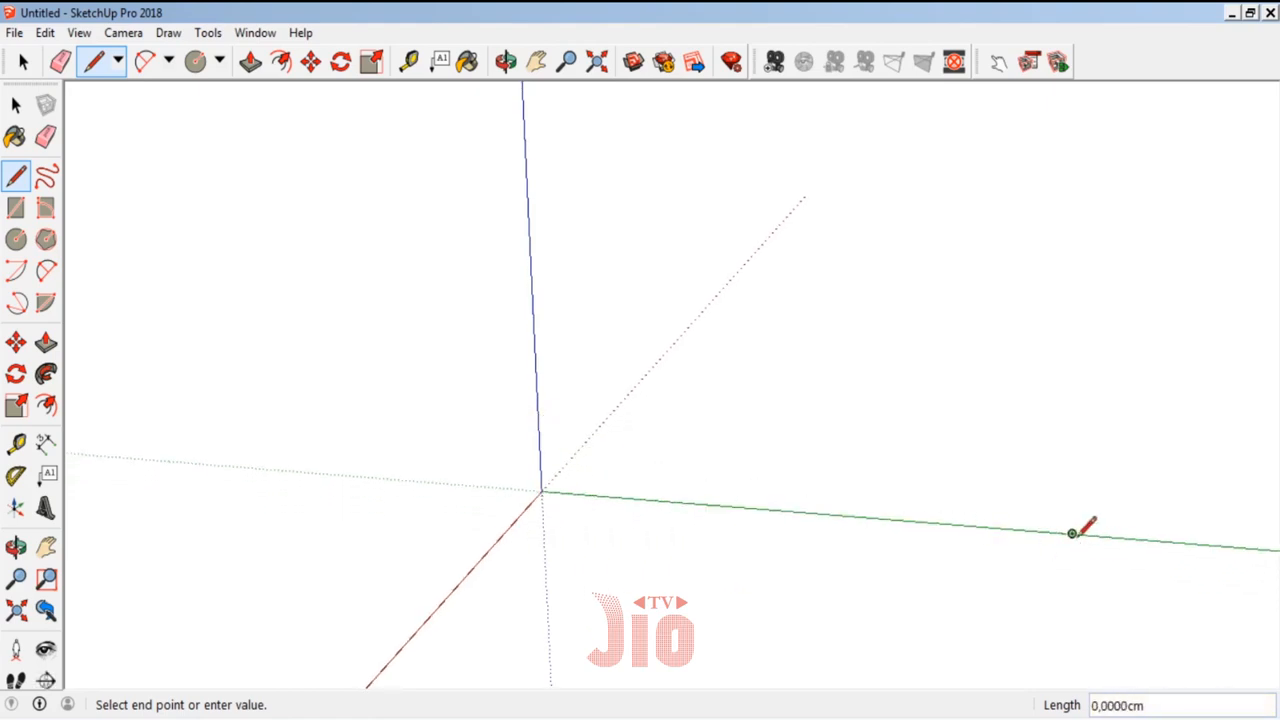
click(1072, 533)
scroll(985, 495, down, 2)
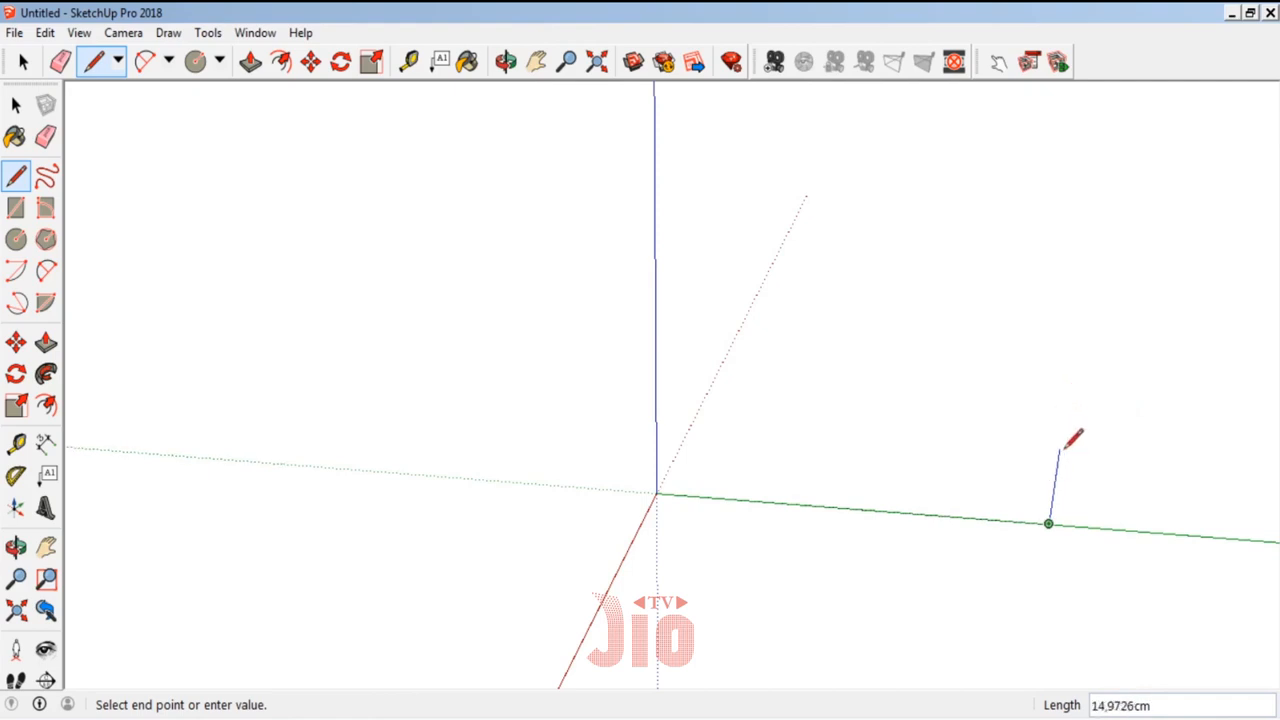
text(90)
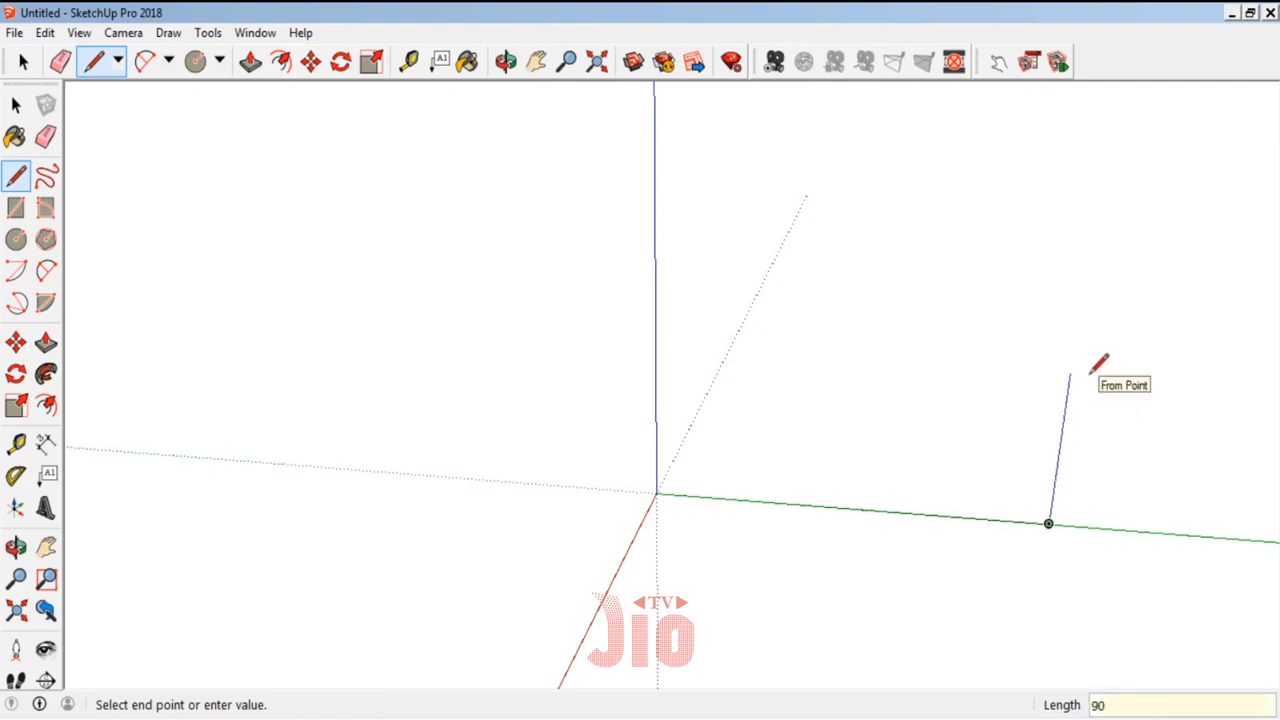
key(Return)
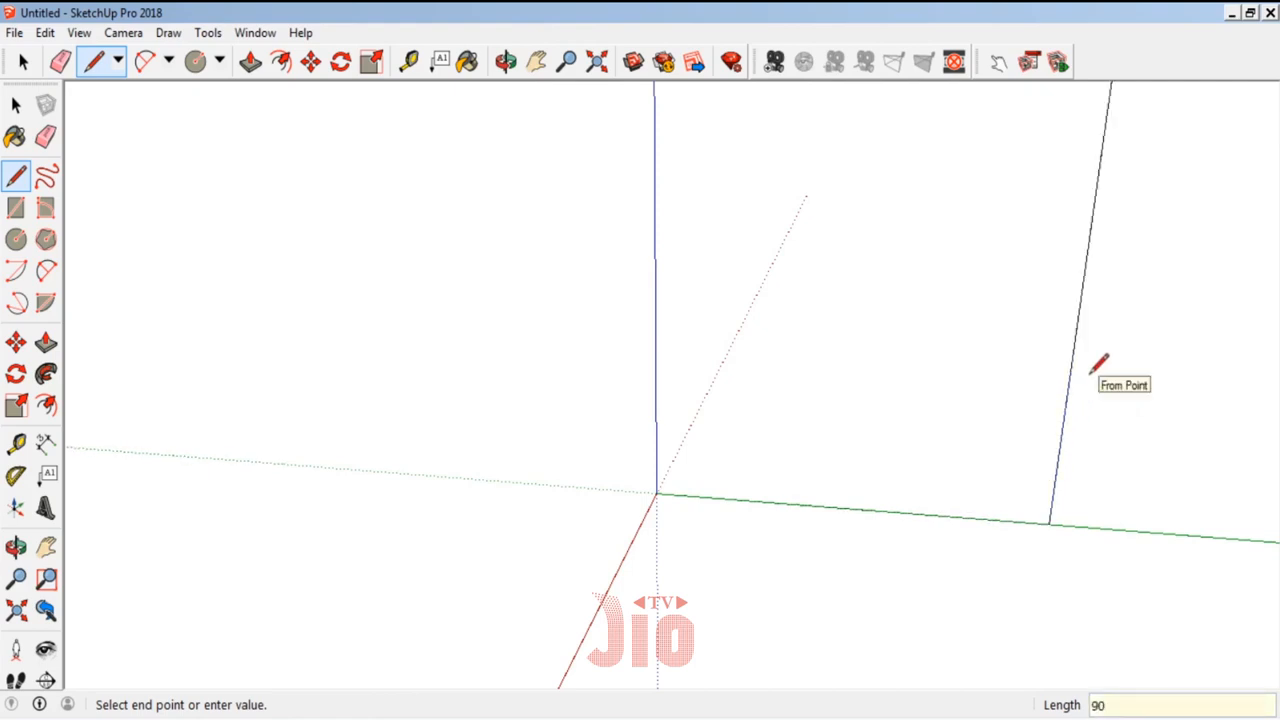
- Draw an 80 cm line back to the blue axis, parallel to the green axis, and close the rectangle at the origin
middle_drag(1097, 366, 968, 290)
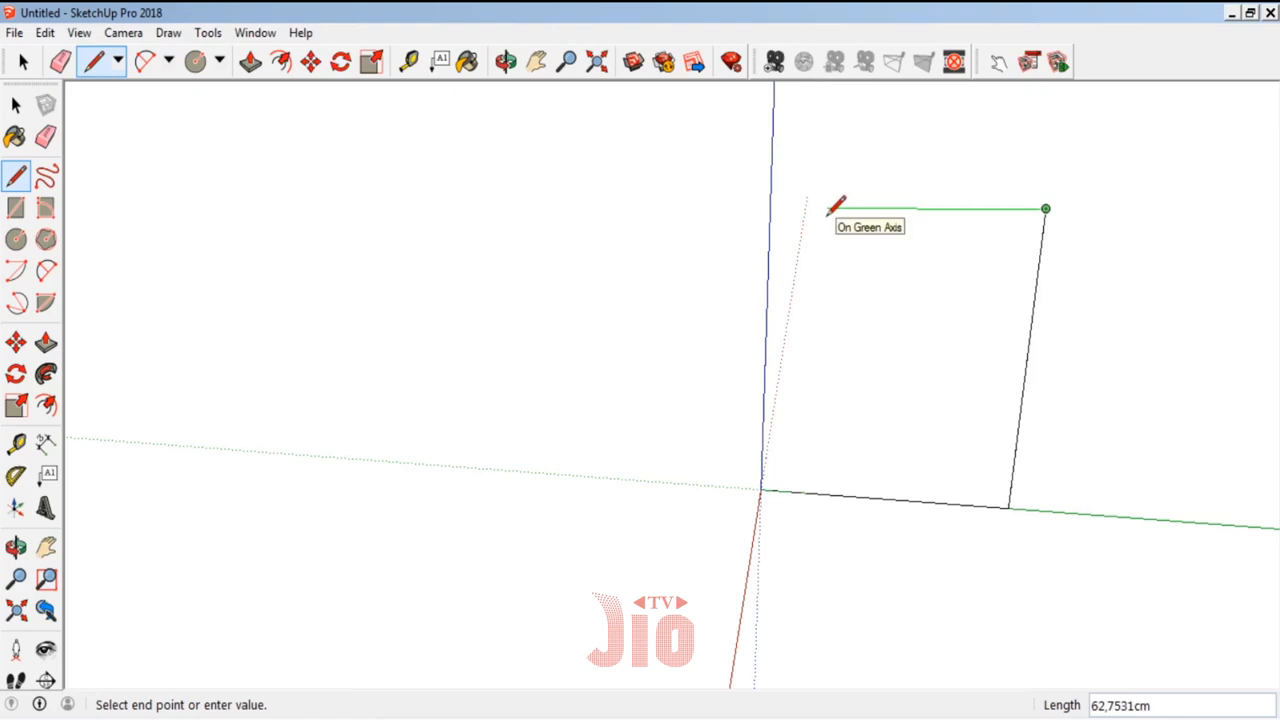
text(80)
key(Return)
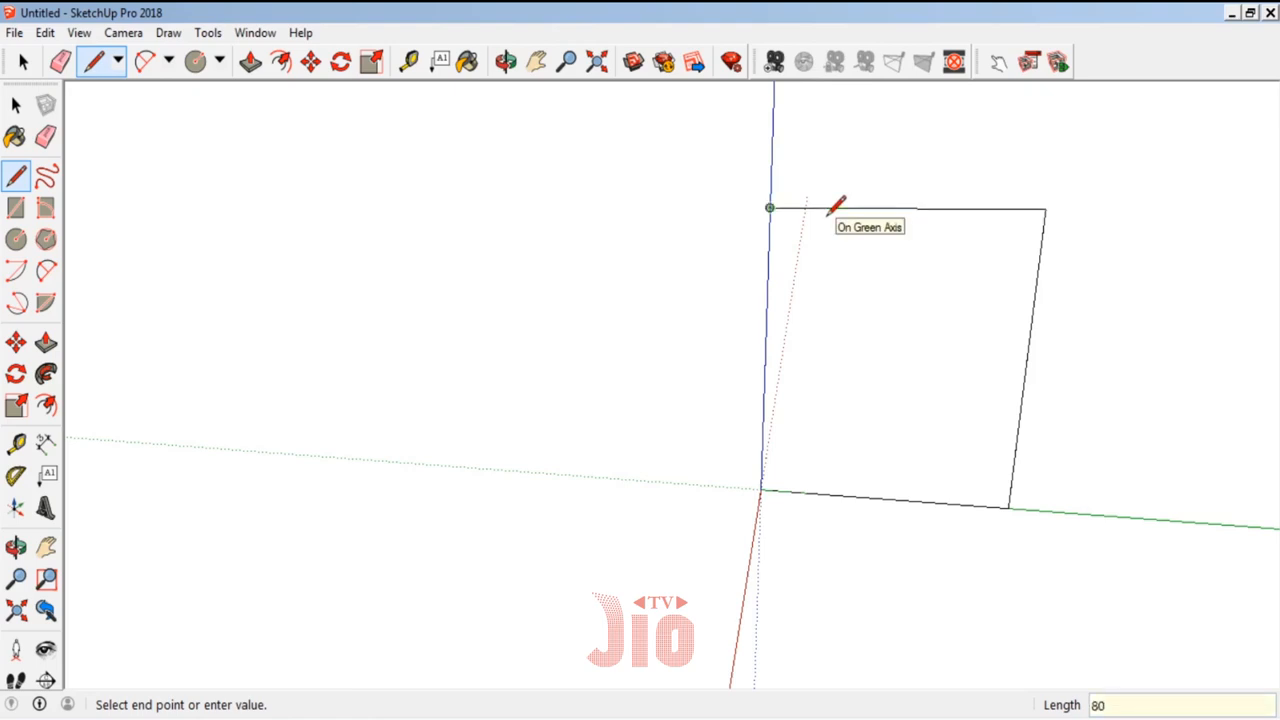
click(760, 489)
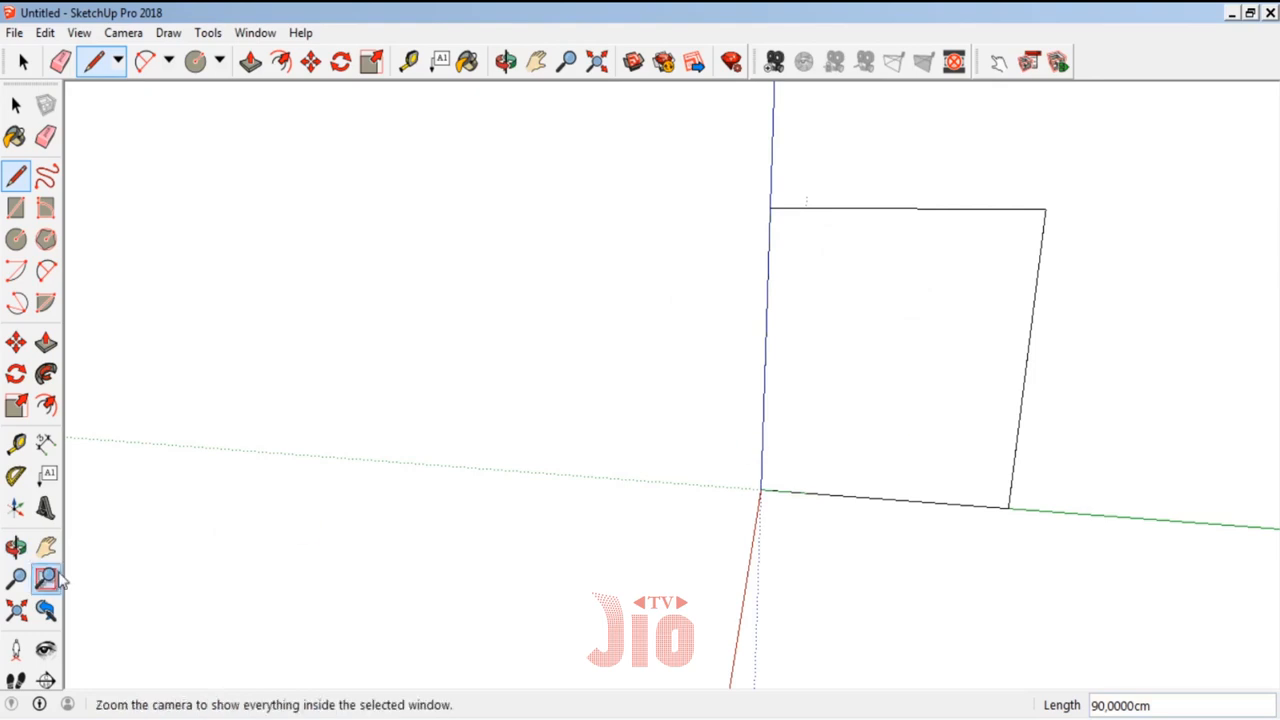
- Start a Tape Measure measurement from the rectangle's upper corner on the blue axis
click(16, 546)
mouse_move(955, 388)
mouse_down()
mouse_move(614, 320)
mouse_move(989, 386)
mouse_move(666, 386)
mouse_move(809, 411)
mouse_move(929, 471)
mouse_move(660, 454)
mouse_move(654, 440)
mouse_move(568, 428)
mouse_up()
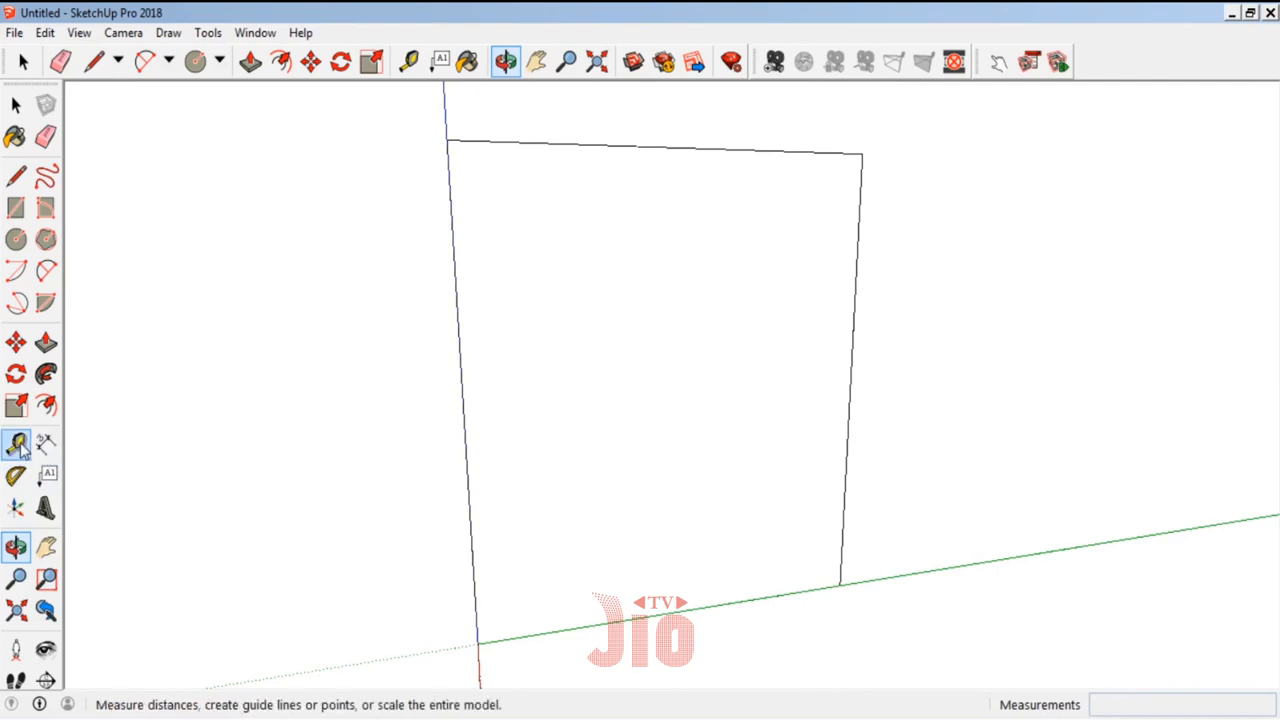
click(17, 445)
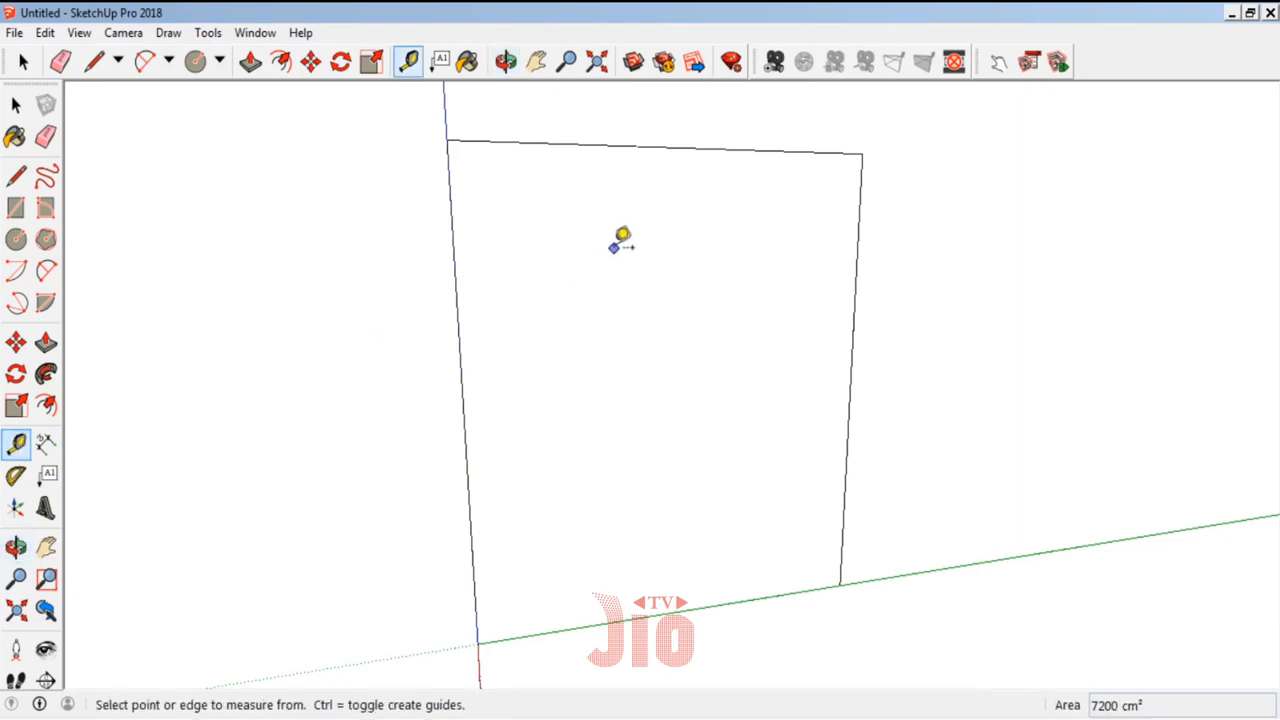
click(447, 139)
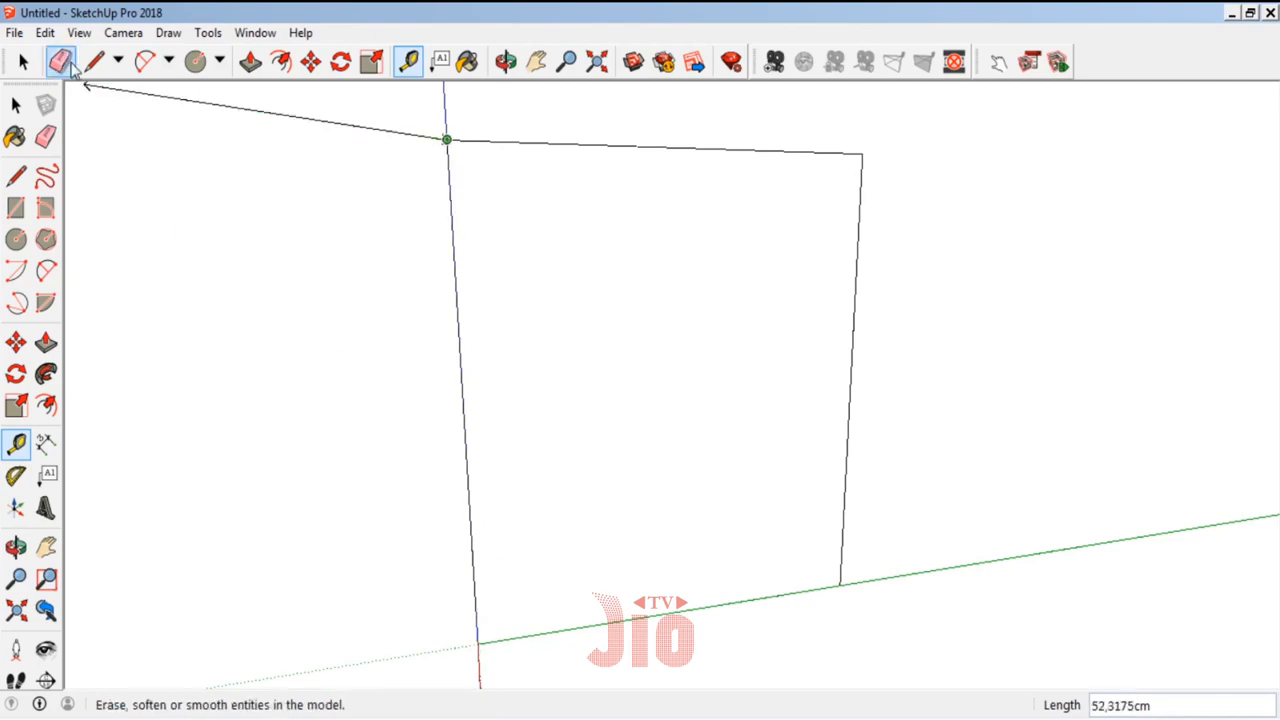
- Set the length units' precision to 0,0cm in Model Info and close the dialog
click(85, 37)
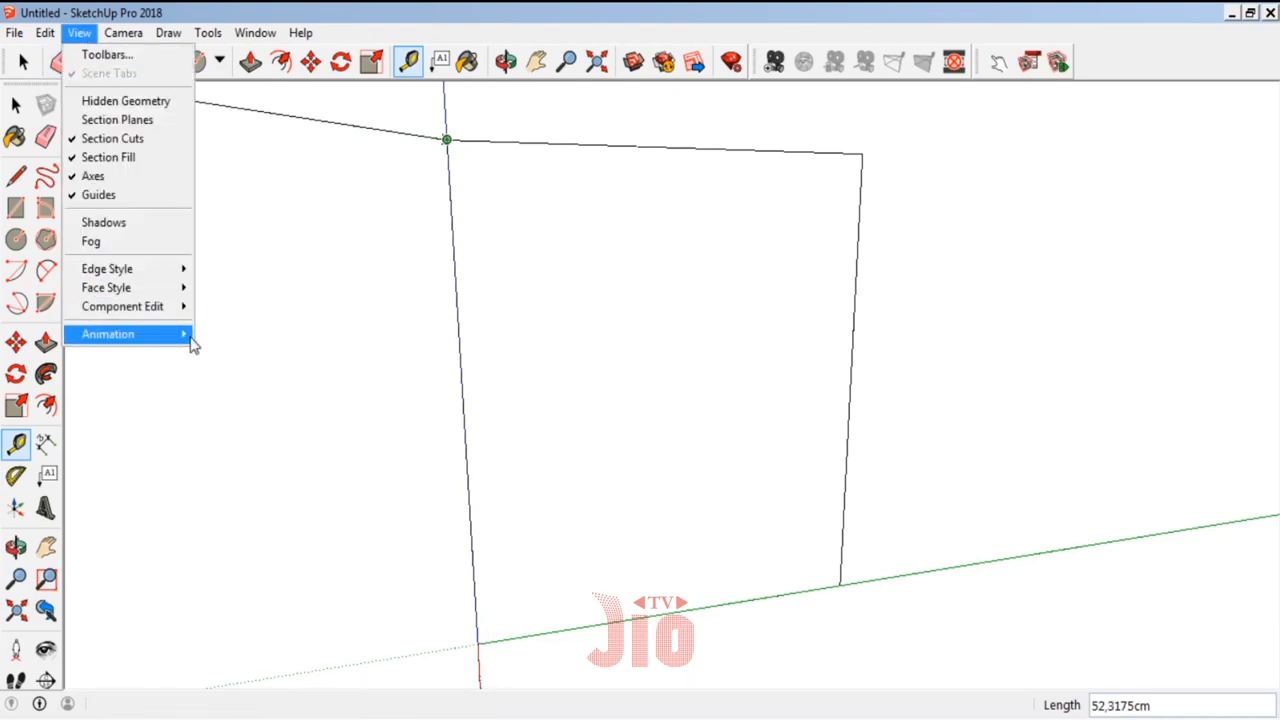
mouse_move(185, 334)
click(272, 467)
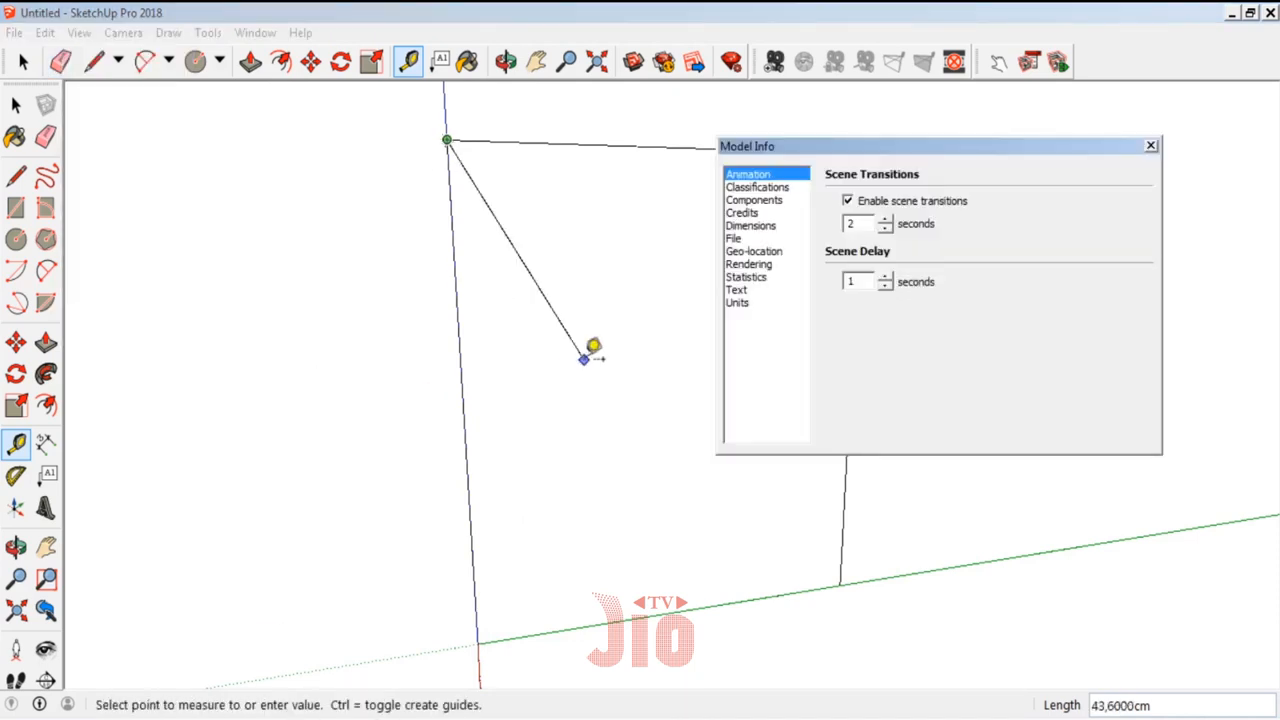
click(757, 305)
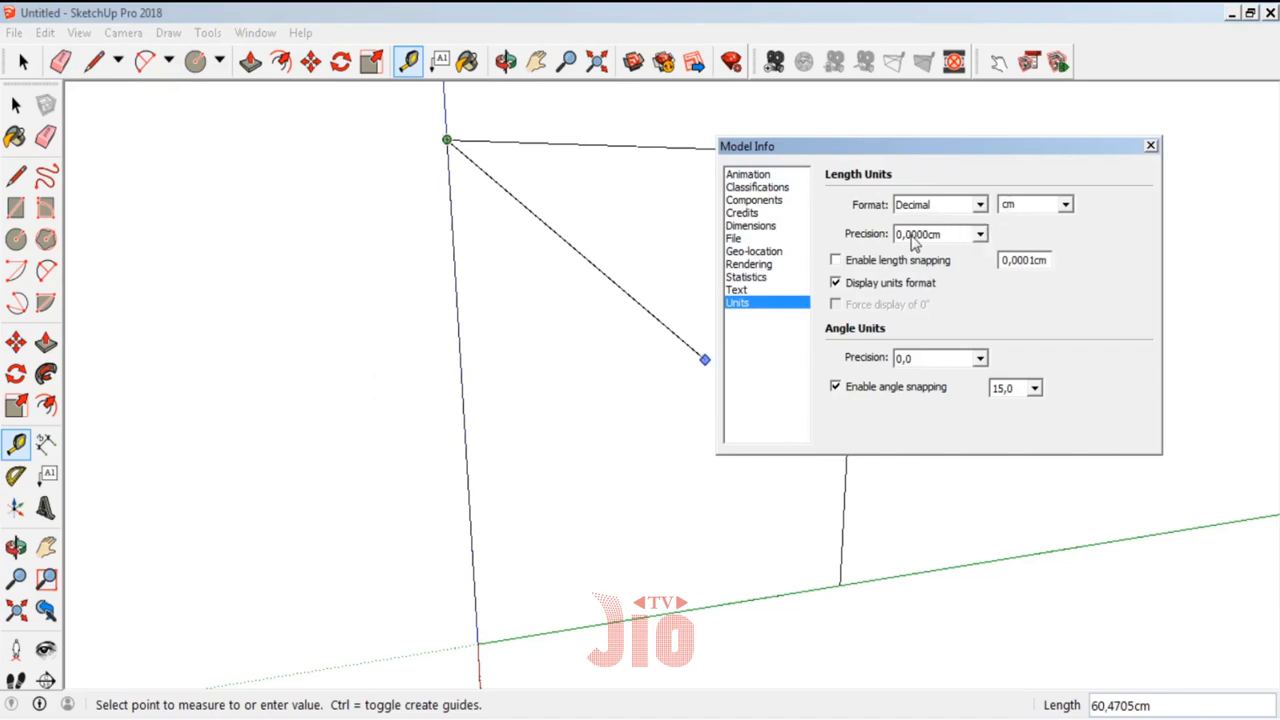
click(981, 236)
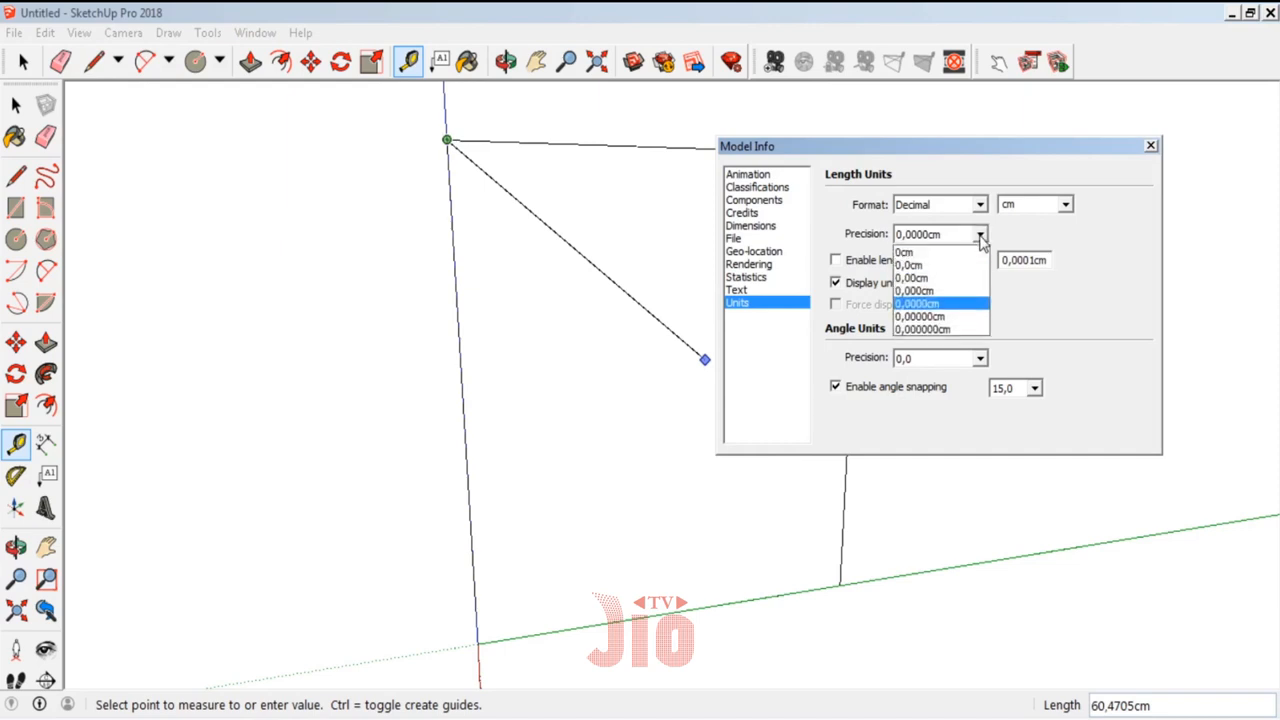
click(918, 266)
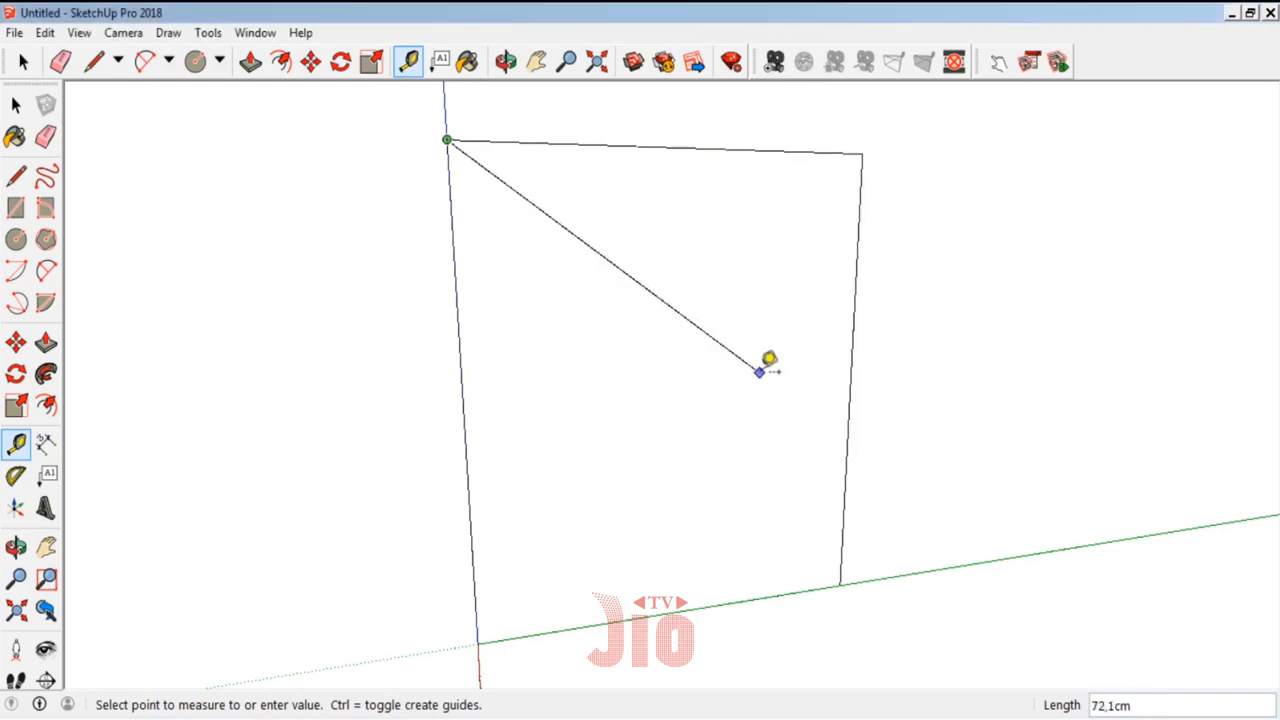
click(1150, 146)
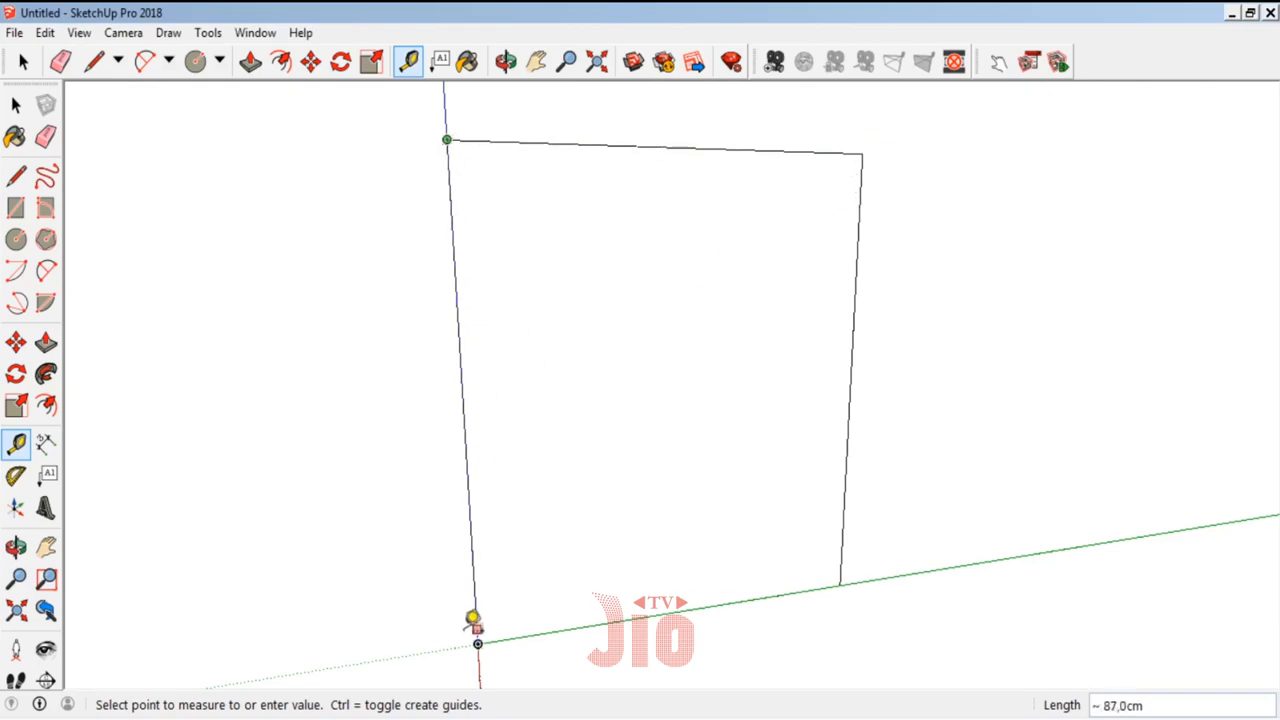
- Add a linear dimension between the rectangle's two upper corners and place it above the upper edge
scroll(478, 644, down, 1)
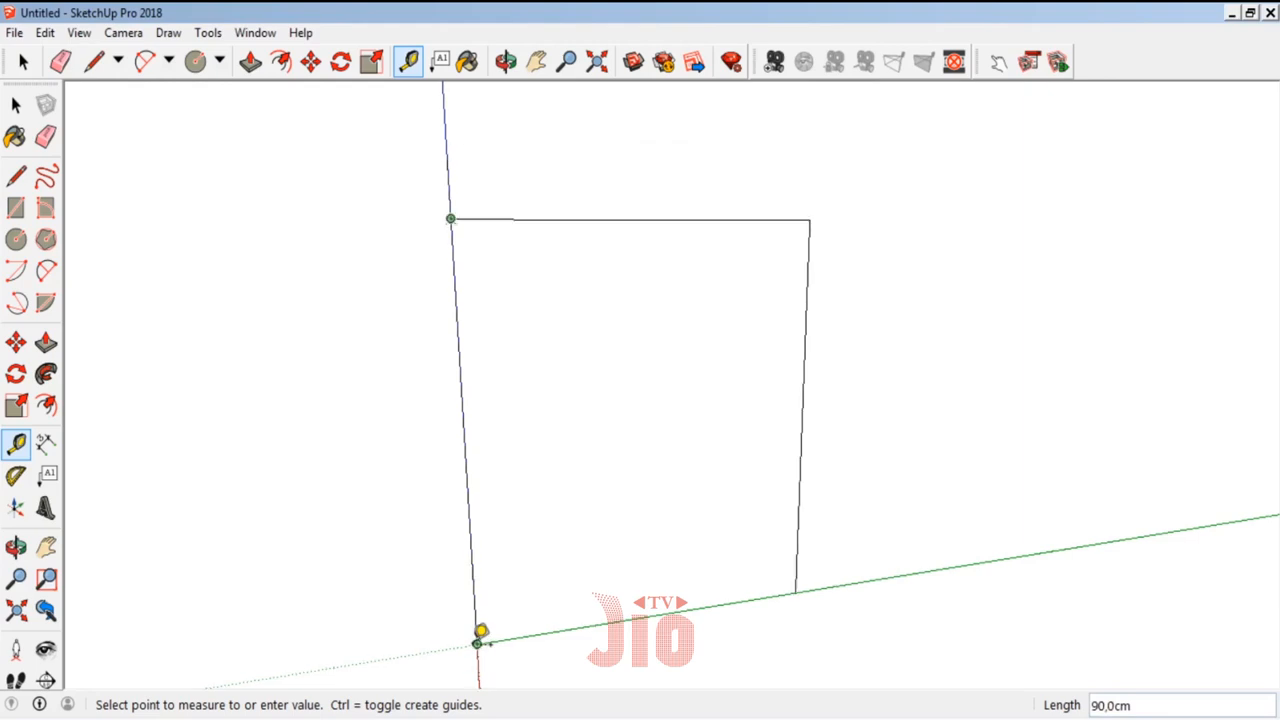
click(47, 450)
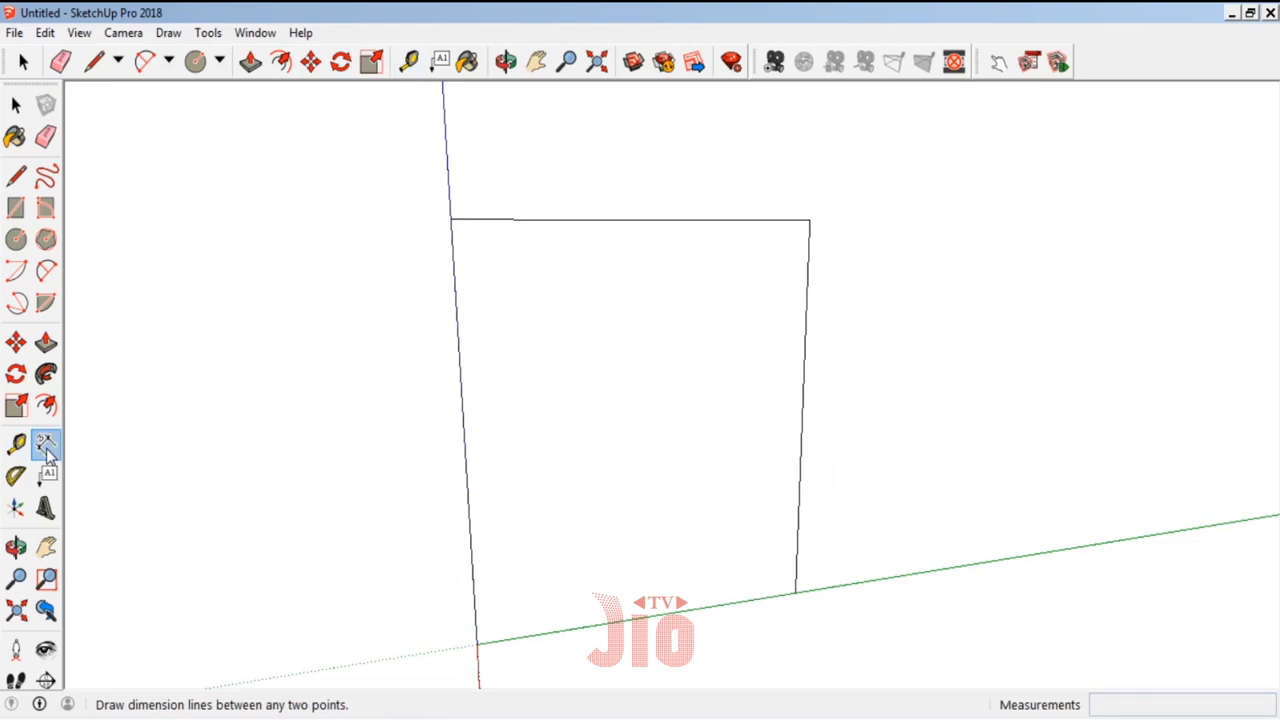
click(451, 220)
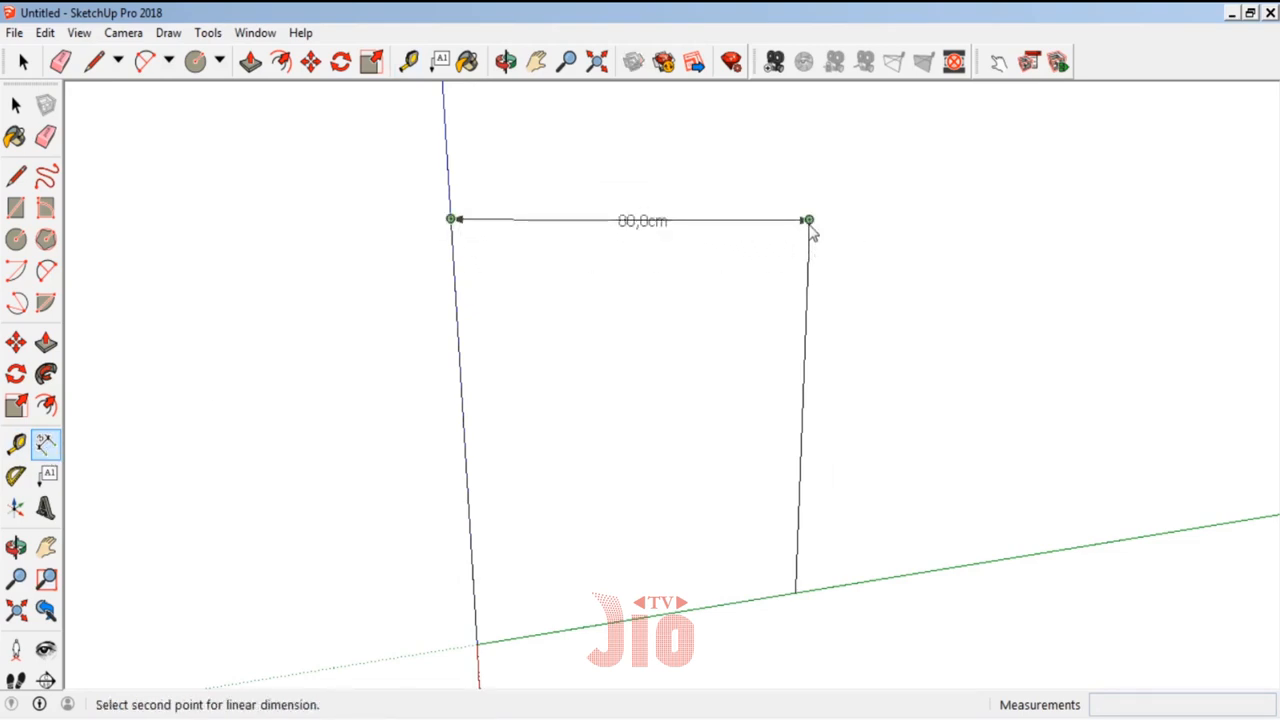
click(811, 229)
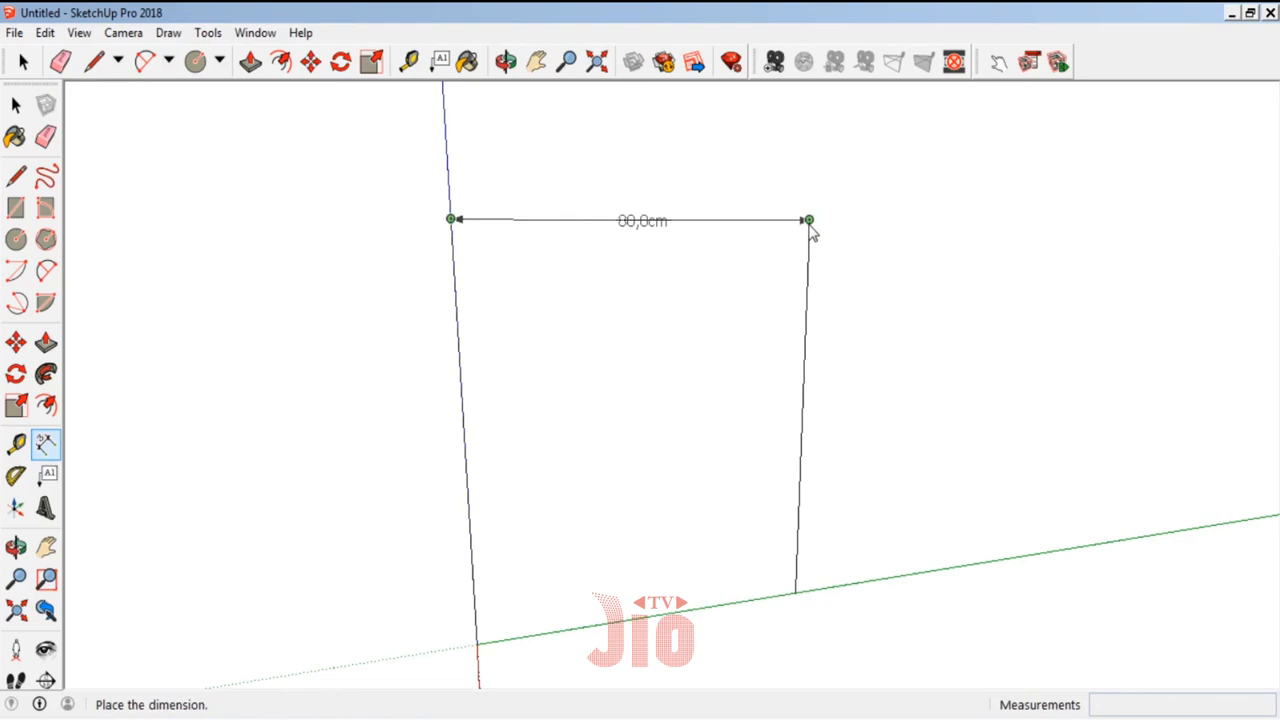
click(820, 170)
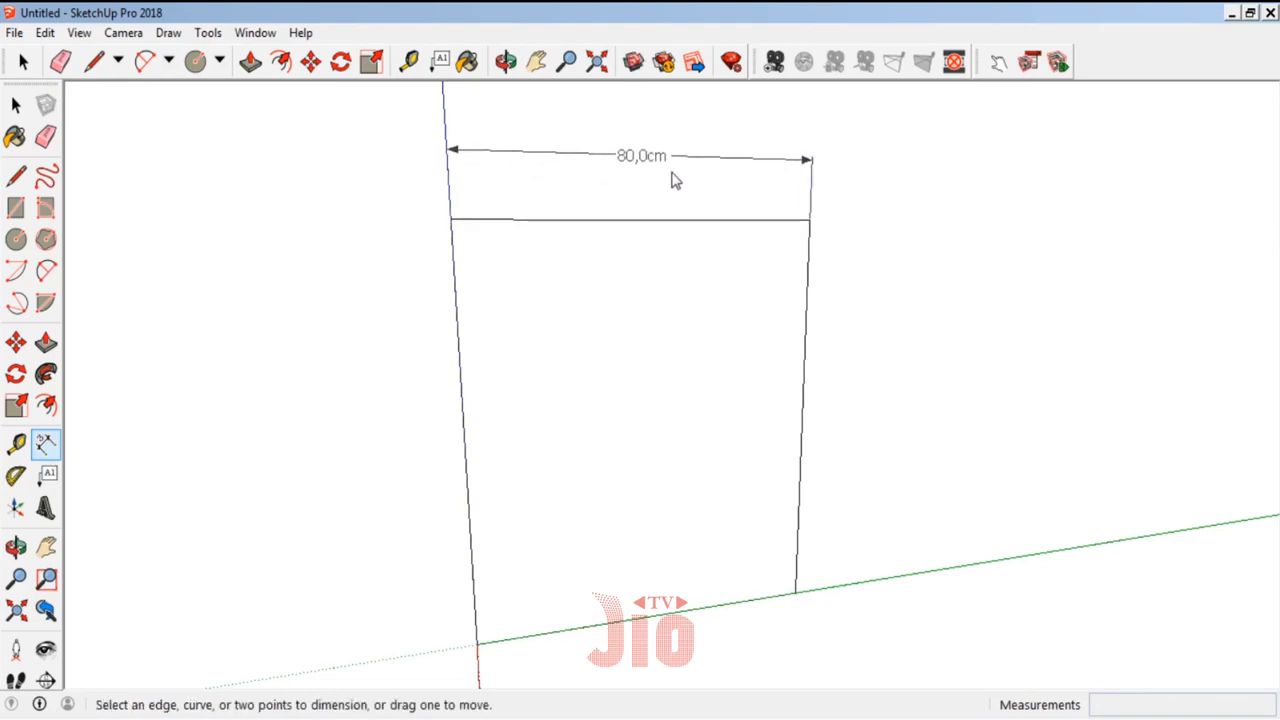
- Add a linear dimension from the origin to the upper corner on the blue axis, placed outside the rectangle
scroll(660, 165, up, 2)
scroll(670, 190, down, 1)
scroll(657, 167, down, 2)
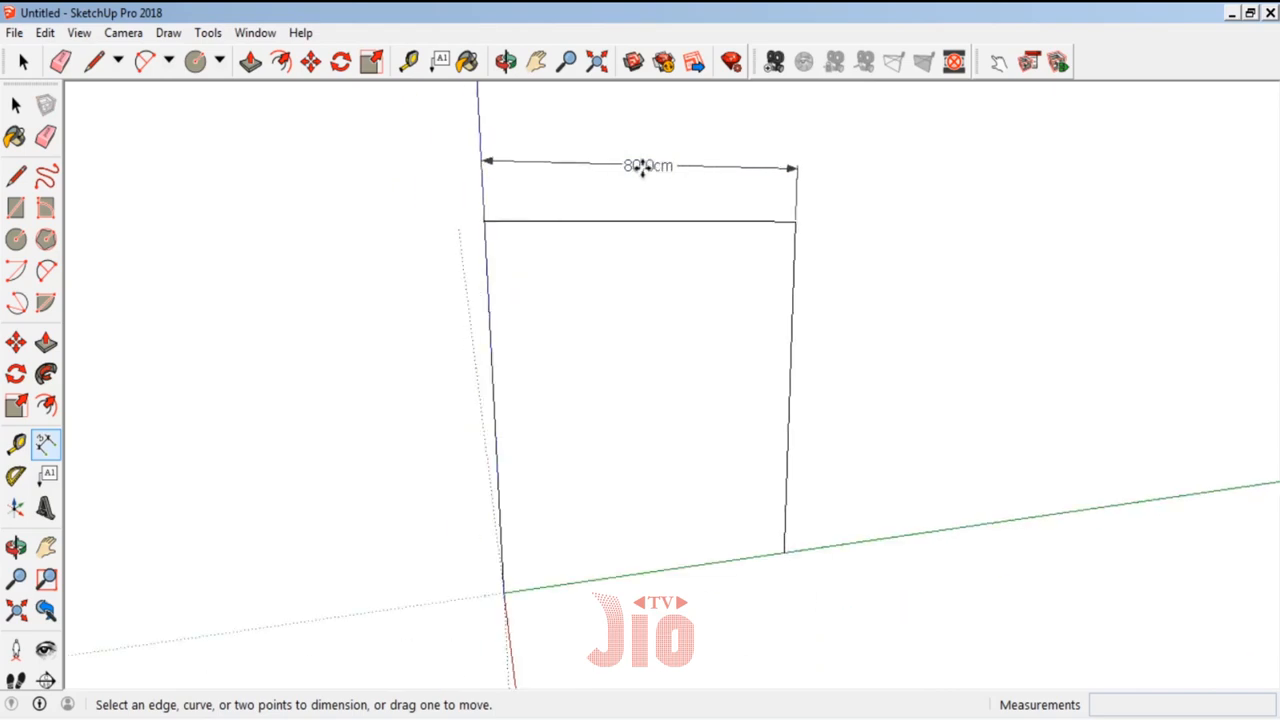
click(503, 592)
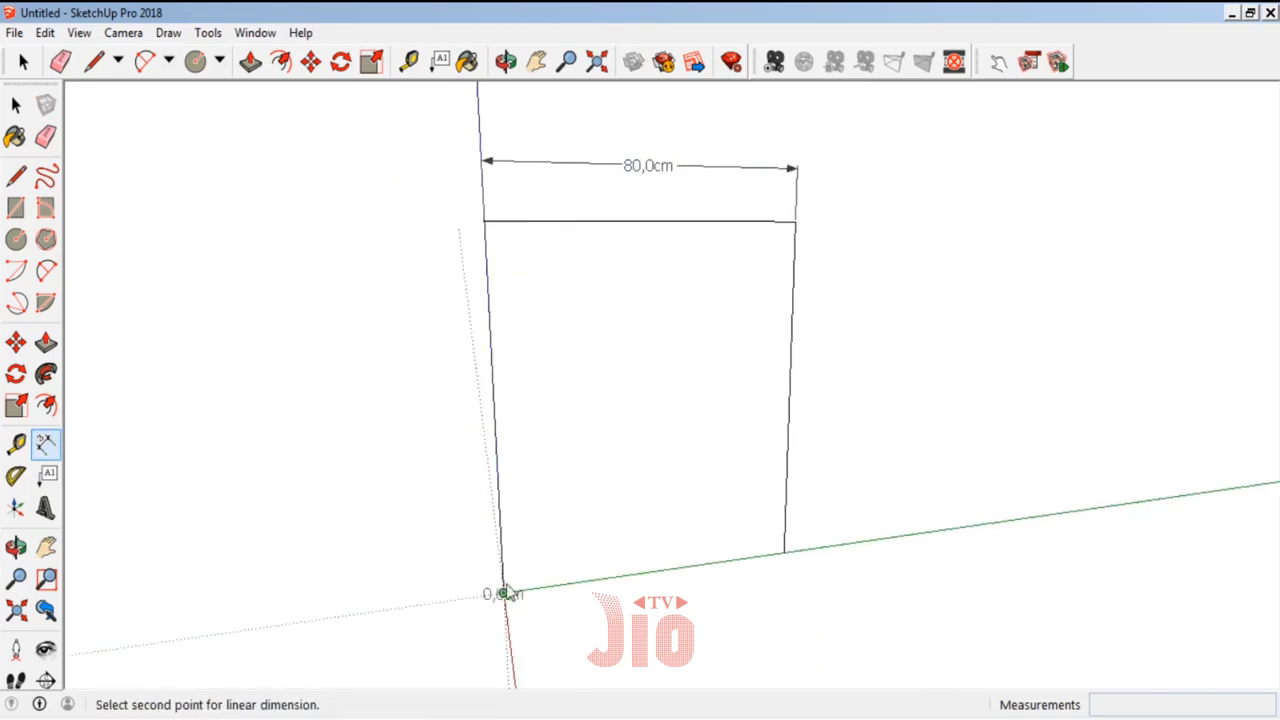
click(487, 230)
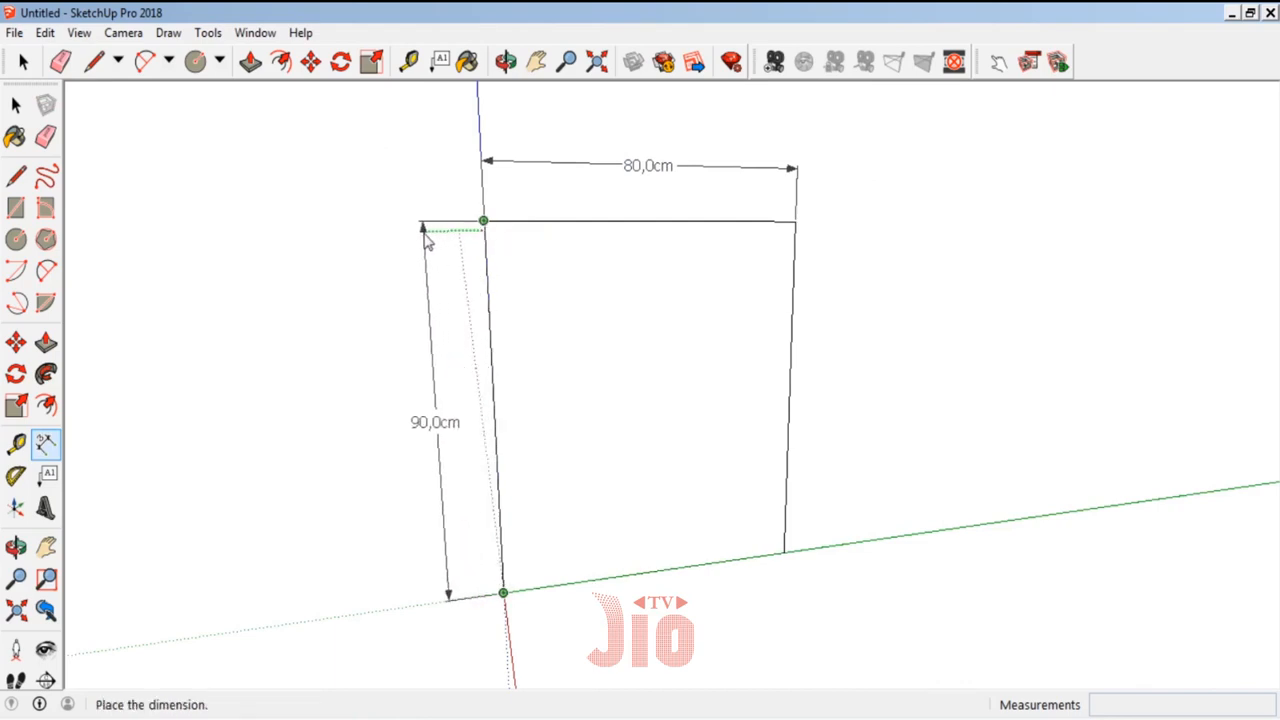
click(415, 238)
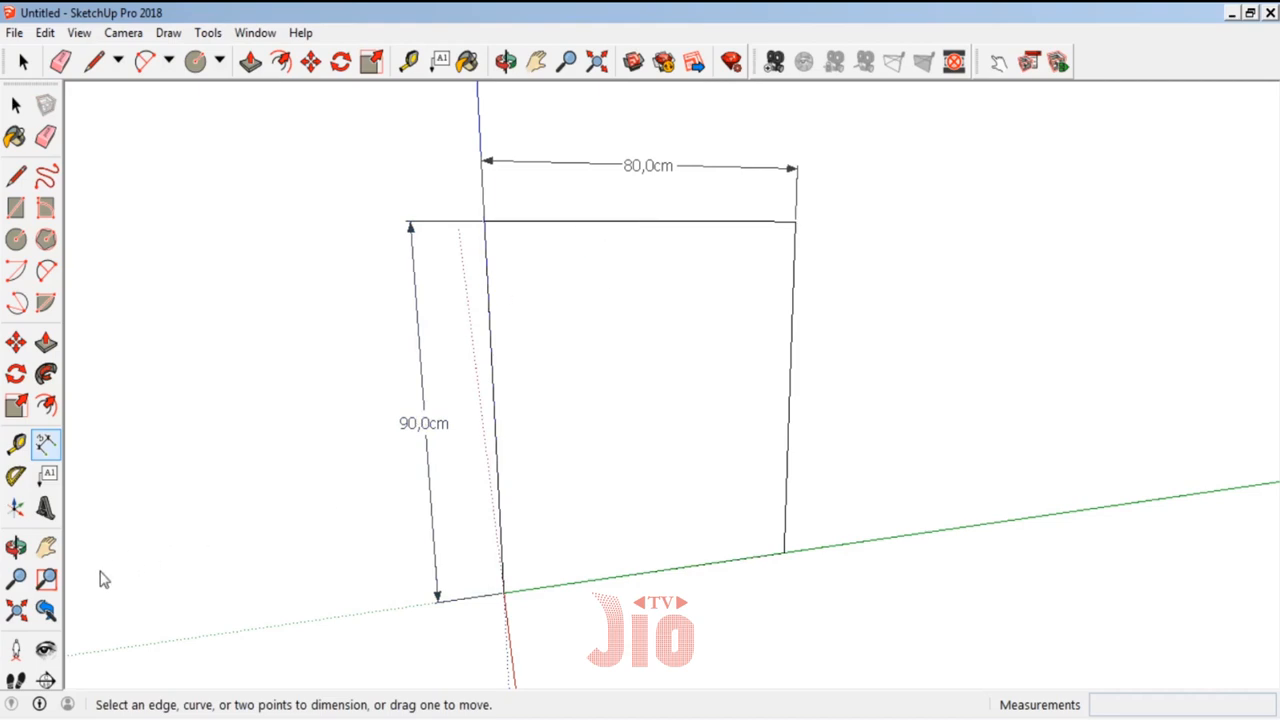
- Try to pull the rectangular face out about 66 cm along the red axis with Push/Pull, and undo it
click(15, 546)
mouse_move(734, 428)
mouse_down()
mouse_move(720, 440)
mouse_move(777, 440)
mouse_move(817, 409)
mouse_move(843, 425)
mouse_up()
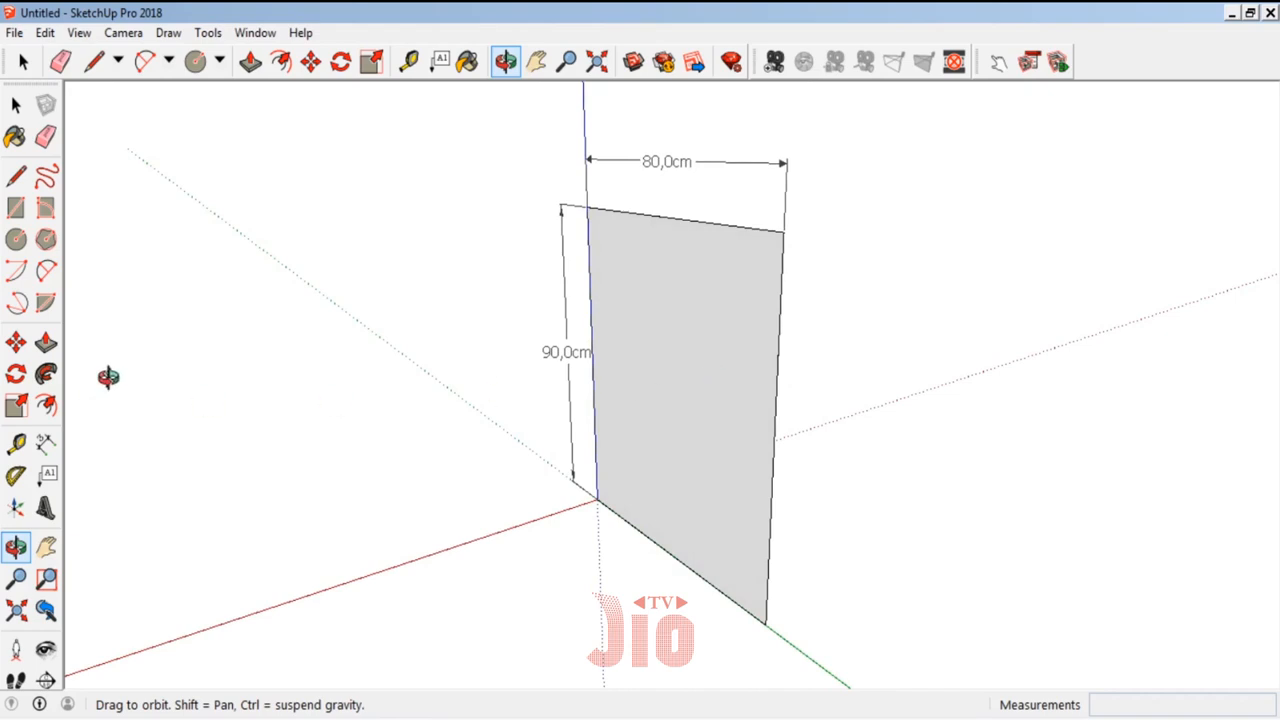
click(46, 344)
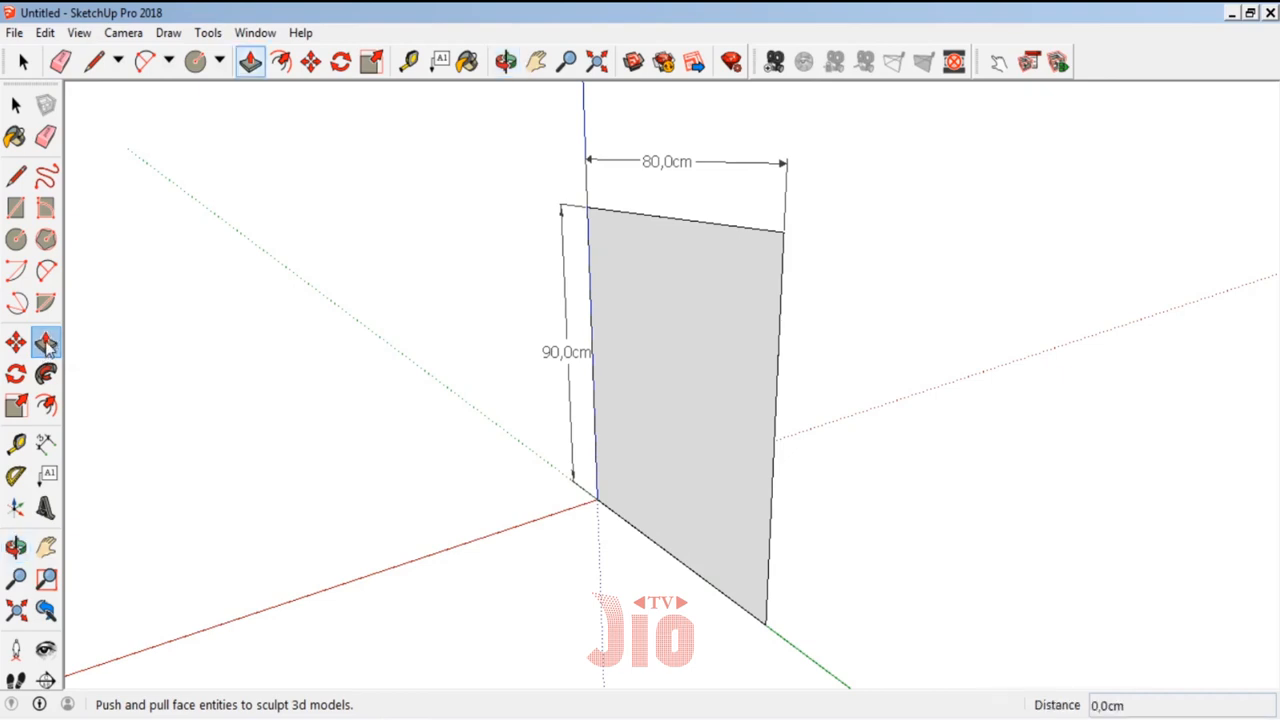
click(678, 395)
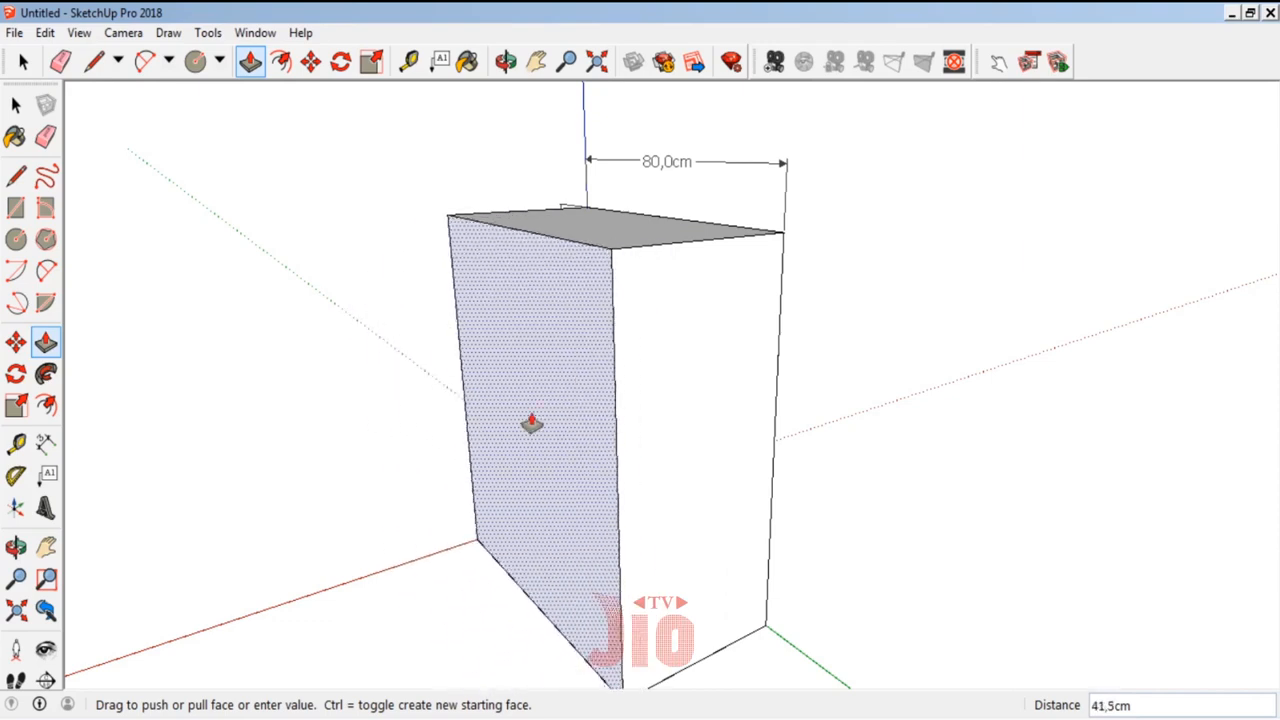
click(422, 443)
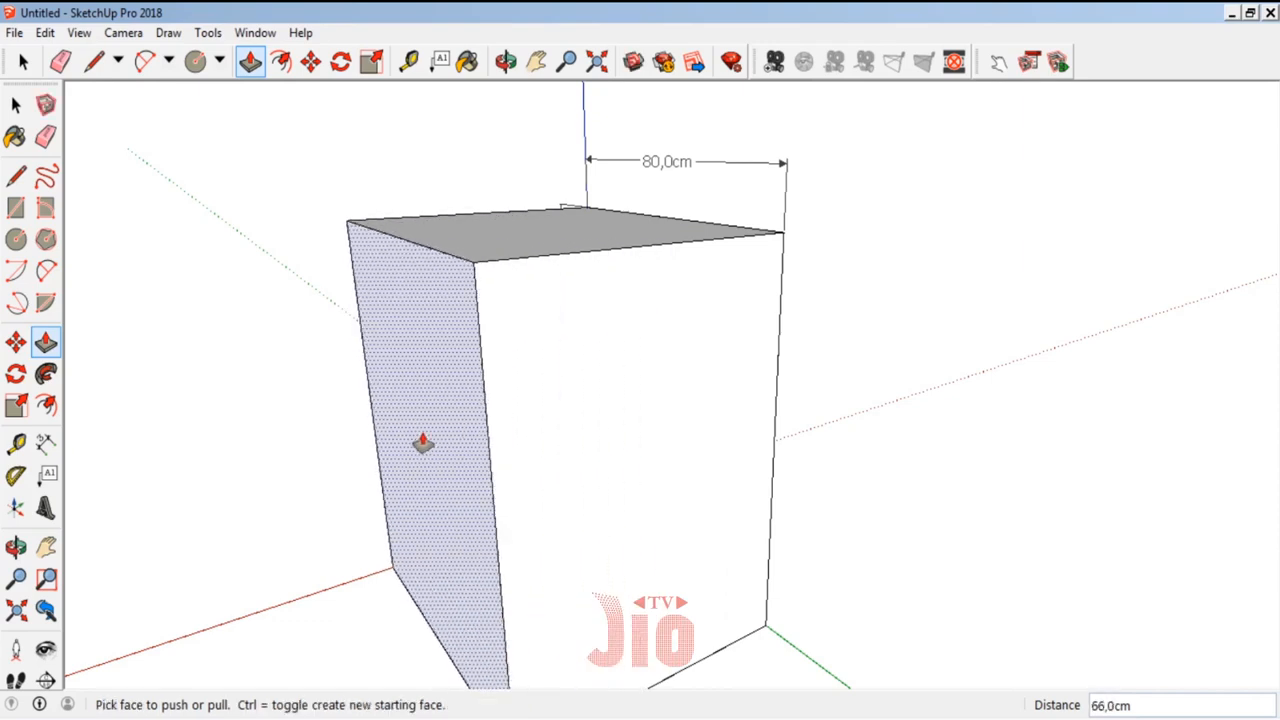
key(ctrl+z)
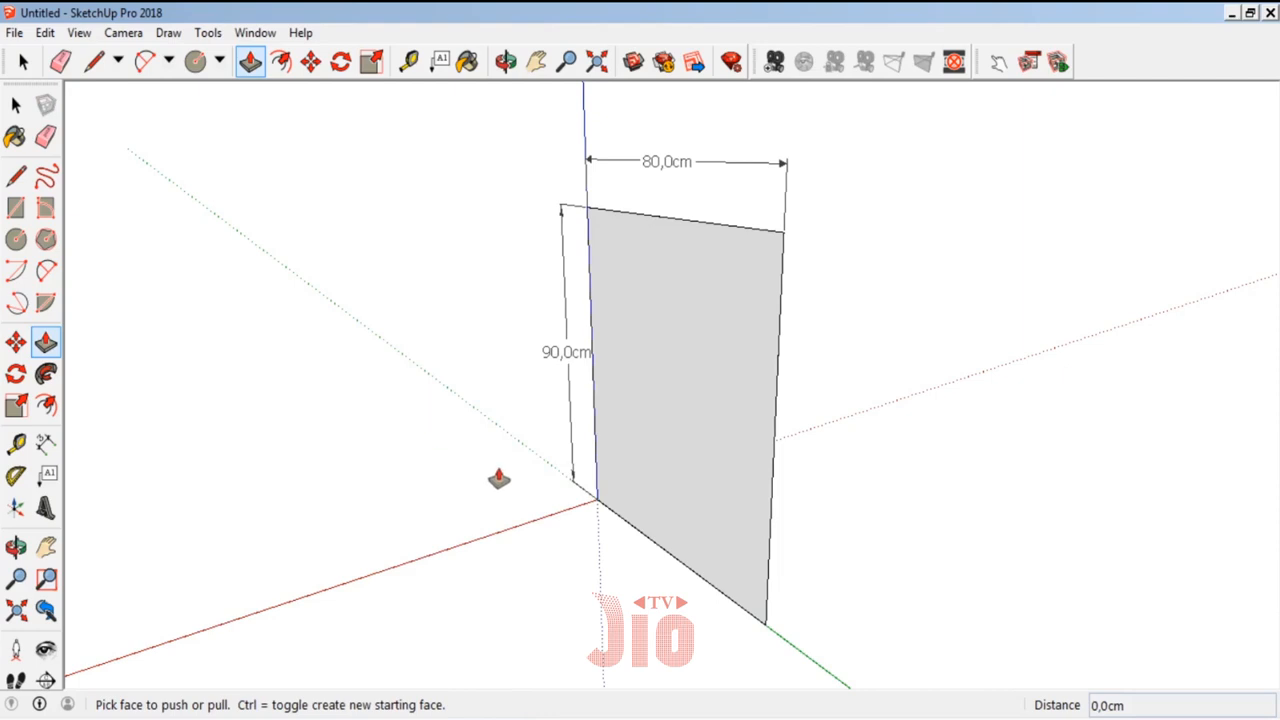
- Push/Pull the rectangular face 20 cm outward along the red axis
click(654, 428)
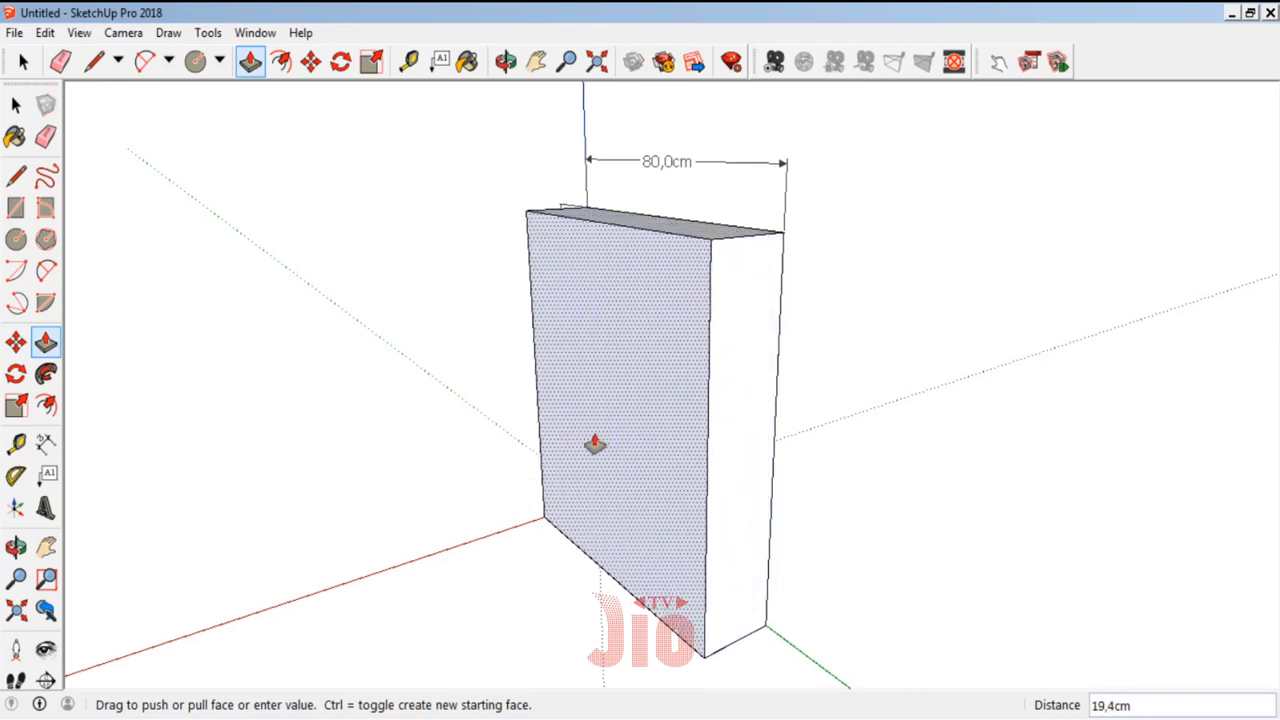
text(20)
key(Return)
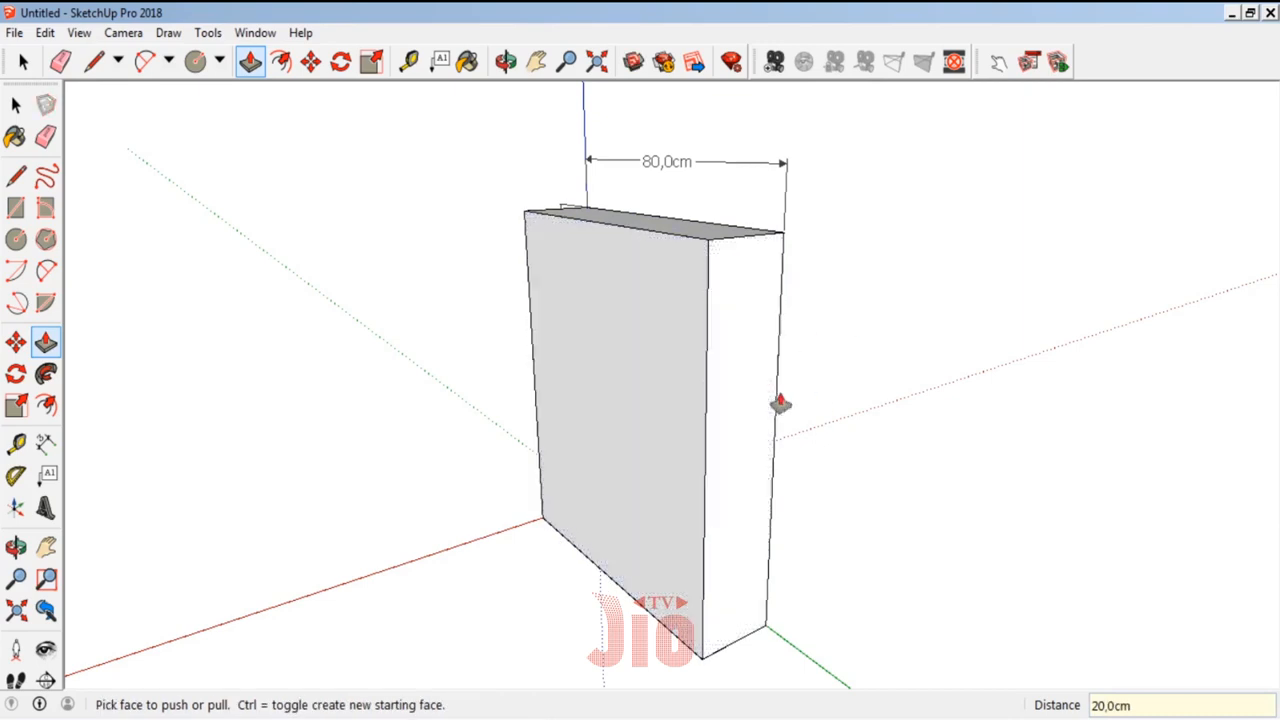
- Add a linear dimension to the box's short bottom edge at the green axis, placed just outside the solid
click(16, 443)
click(783, 232)
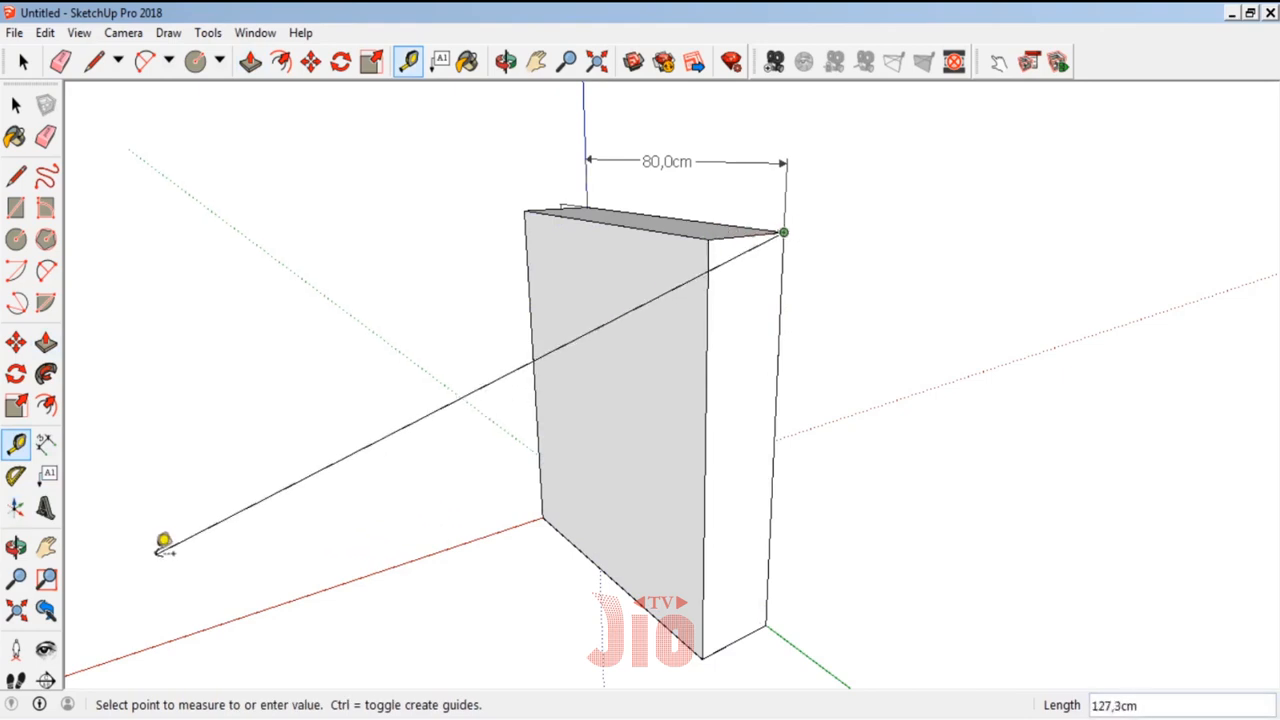
click(46, 443)
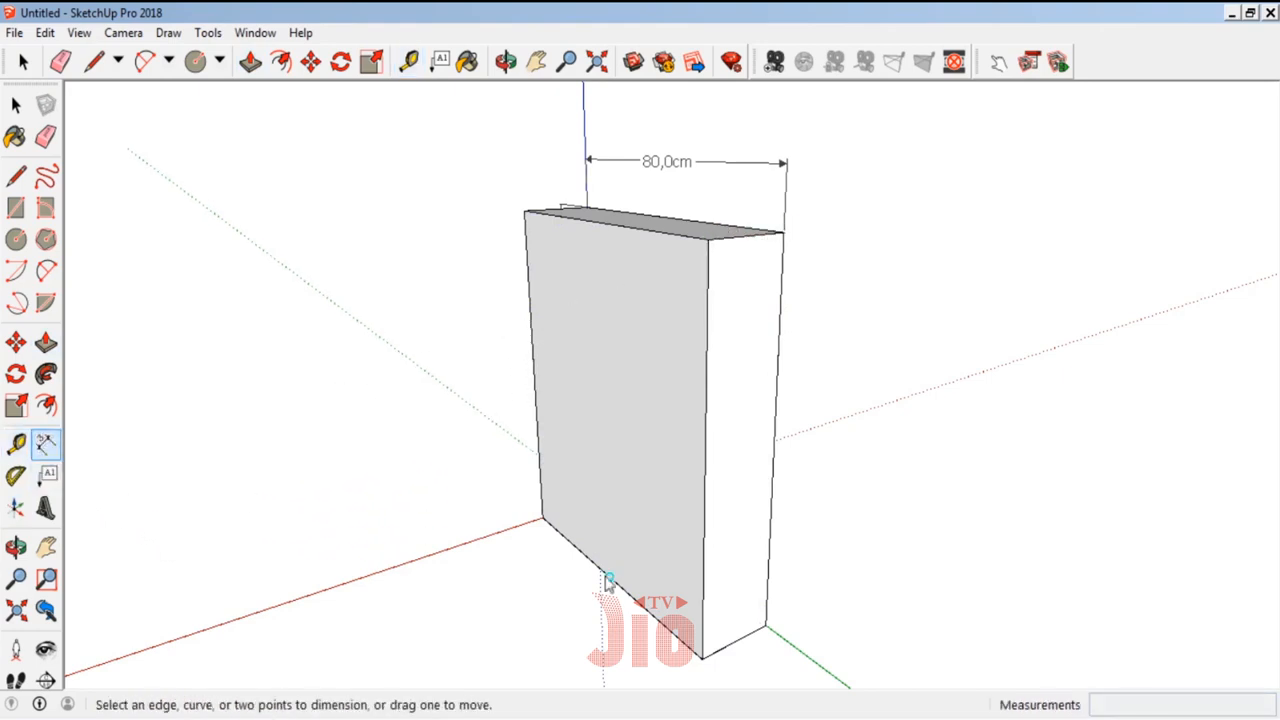
click(702, 658)
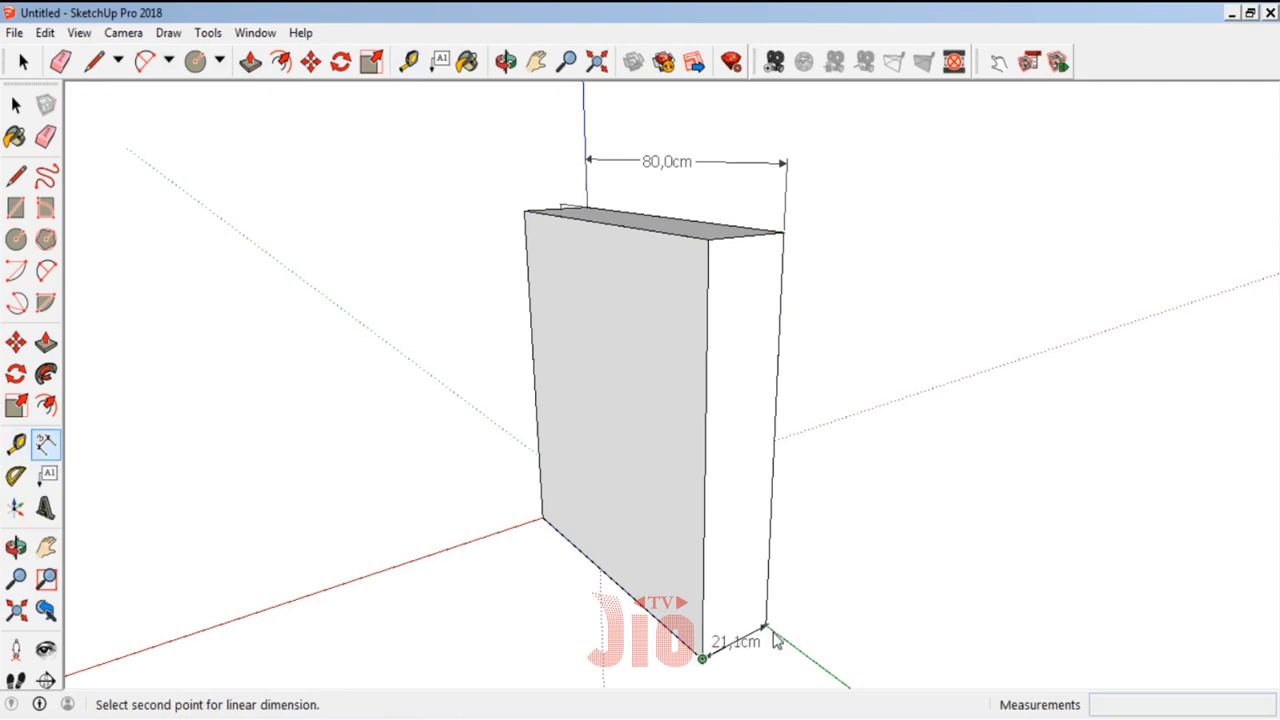
click(766, 627)
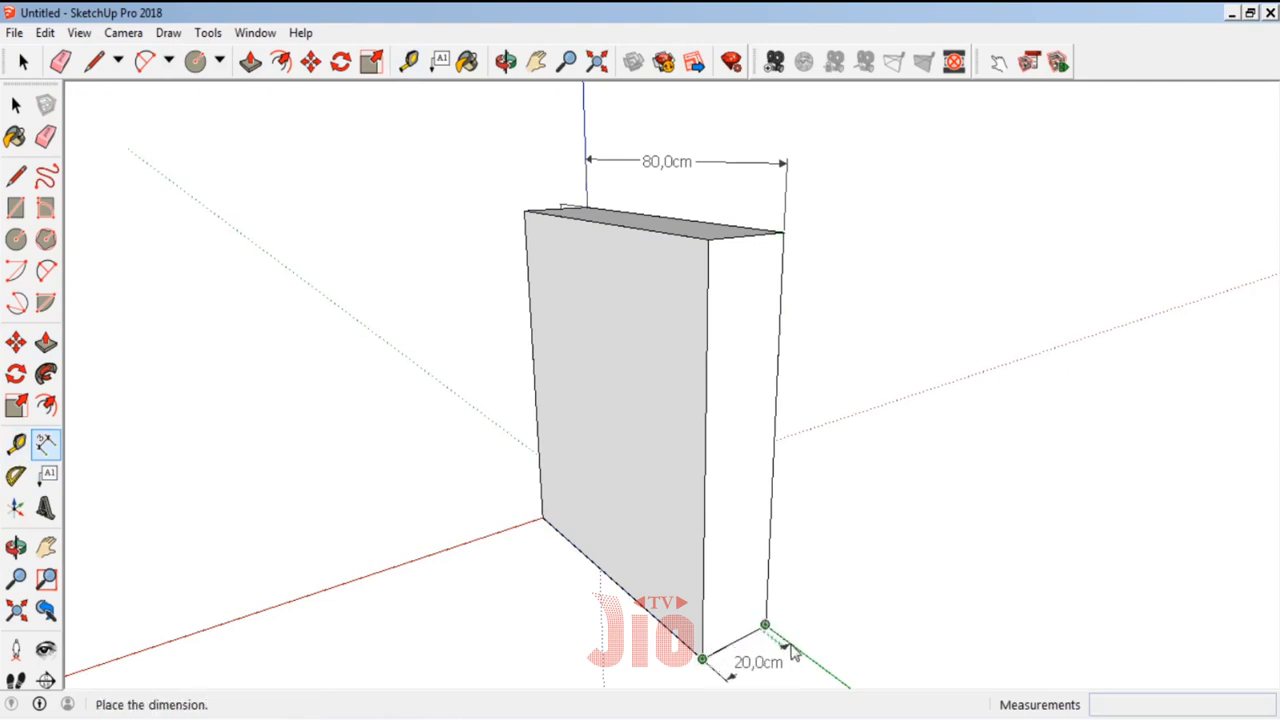
click(774, 668)
- Paint the box's large front face with the red Color A06 from the Colors collection
click(15, 545)
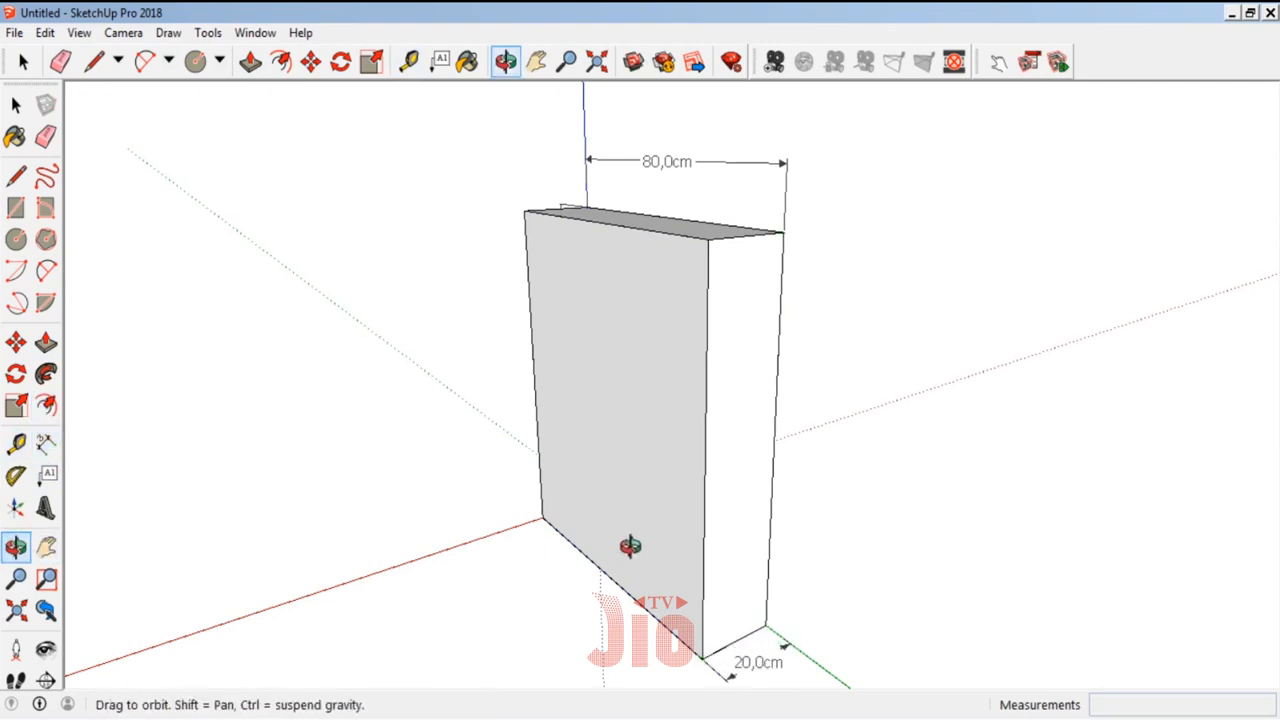
drag(633, 545, 643, 292)
drag(662, 420, 668, 441)
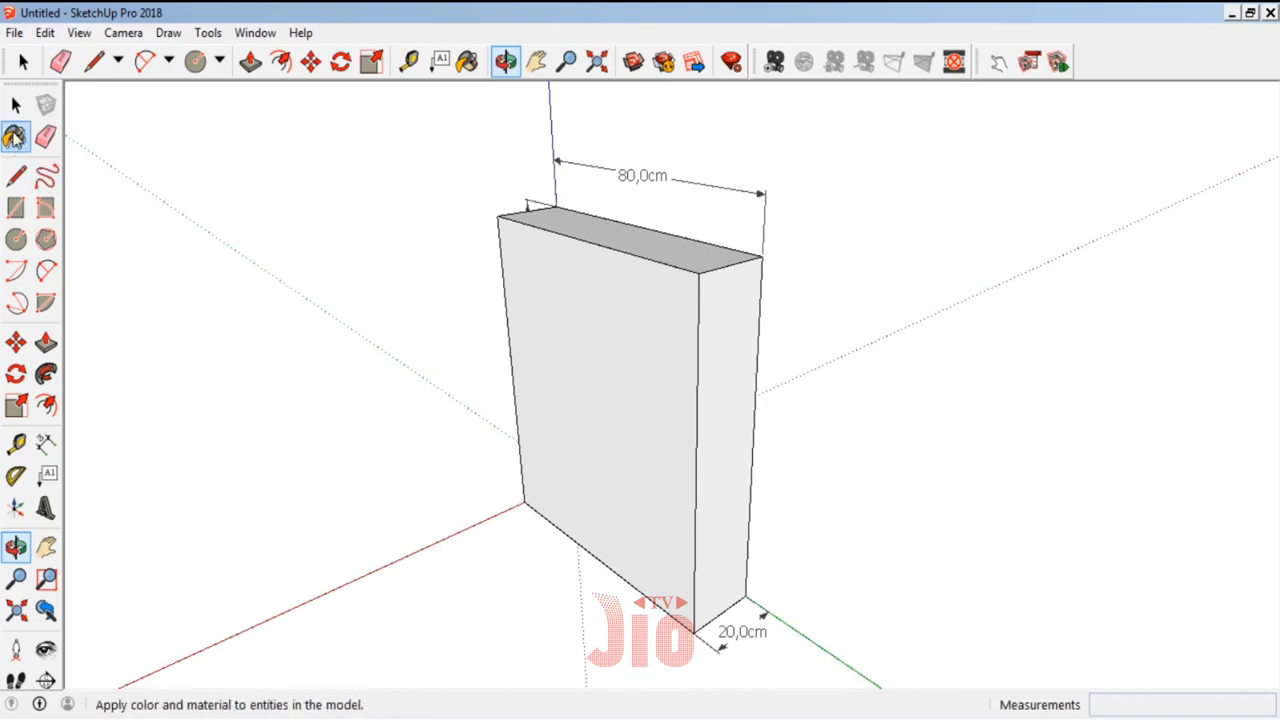
click(15, 137)
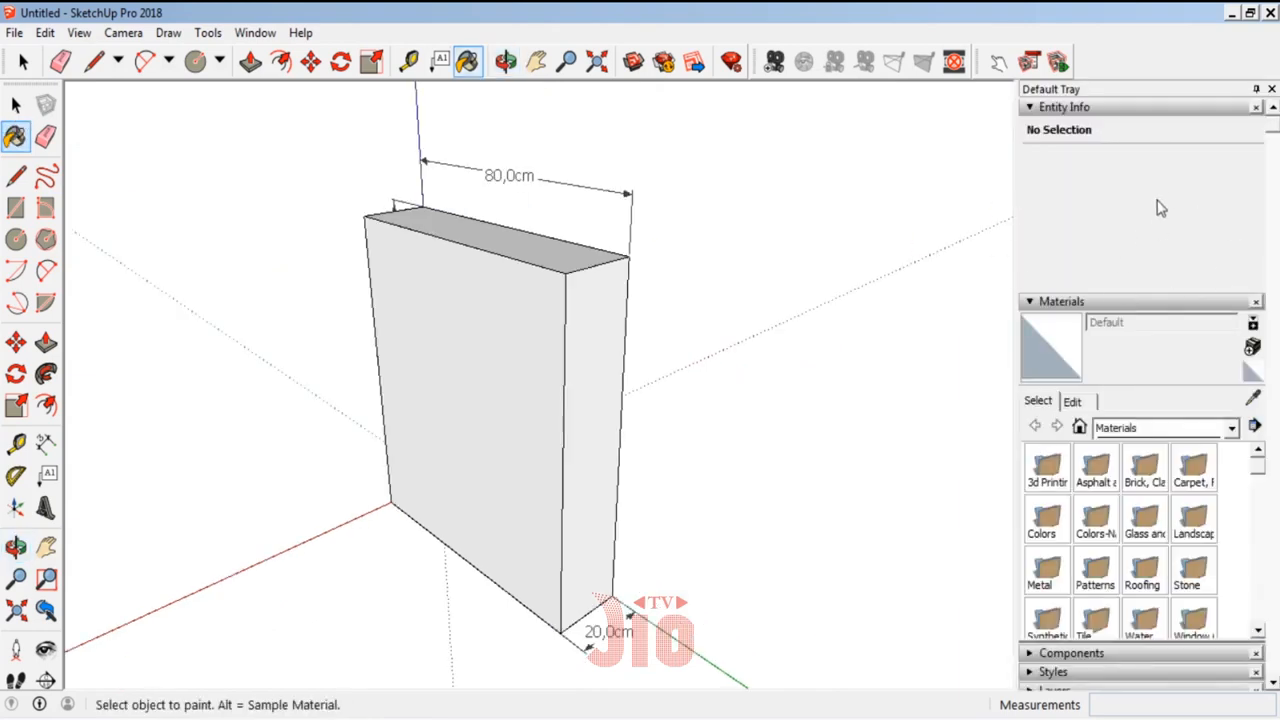
click(1145, 430)
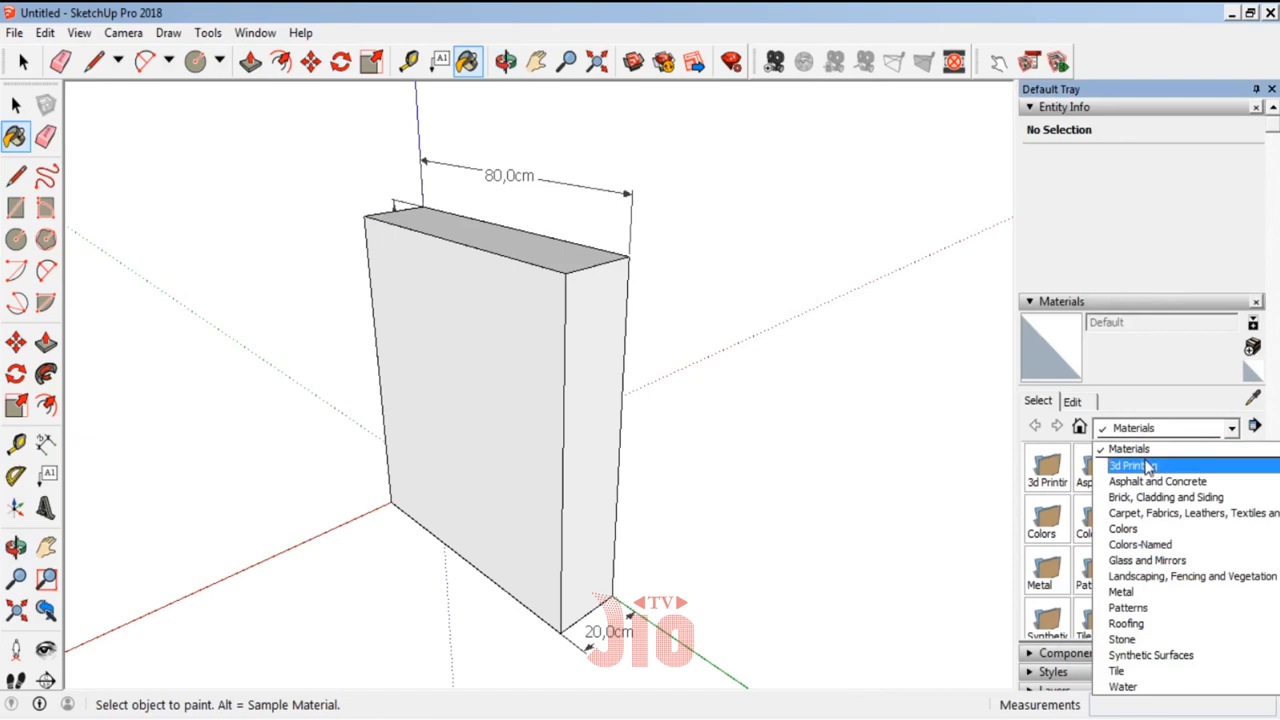
click(1162, 468)
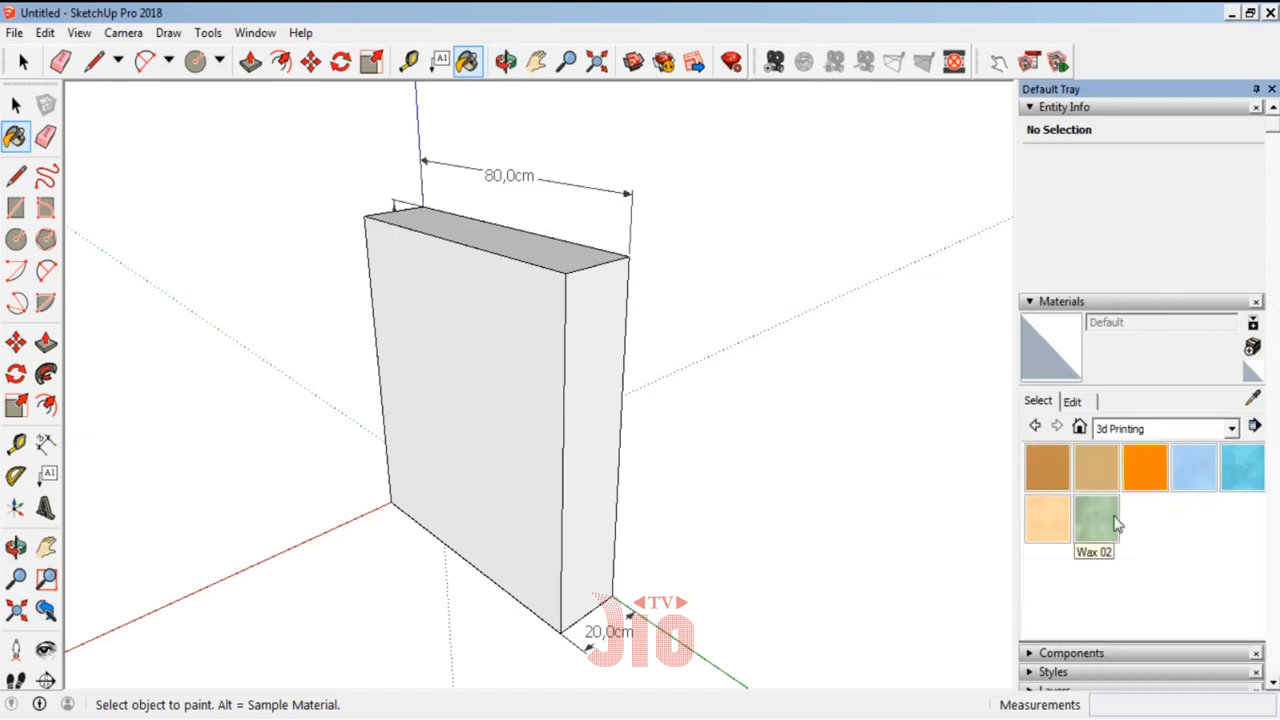
click(1167, 430)
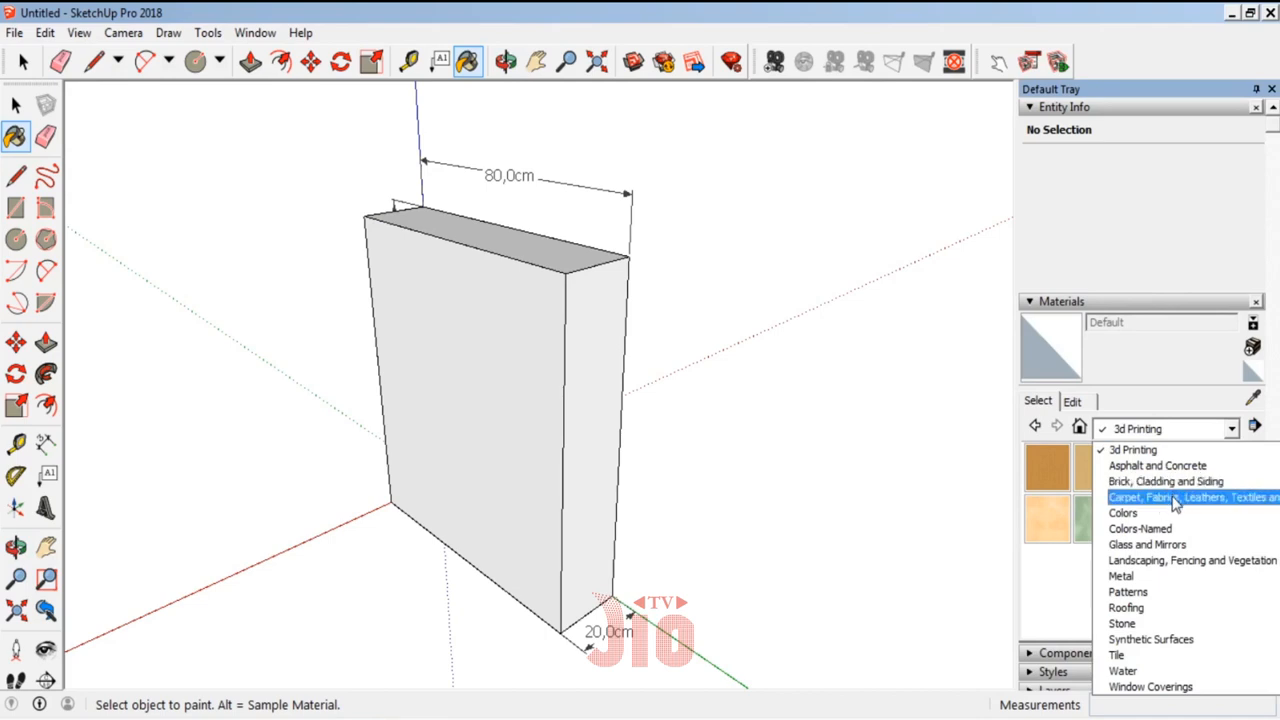
click(1130, 516)
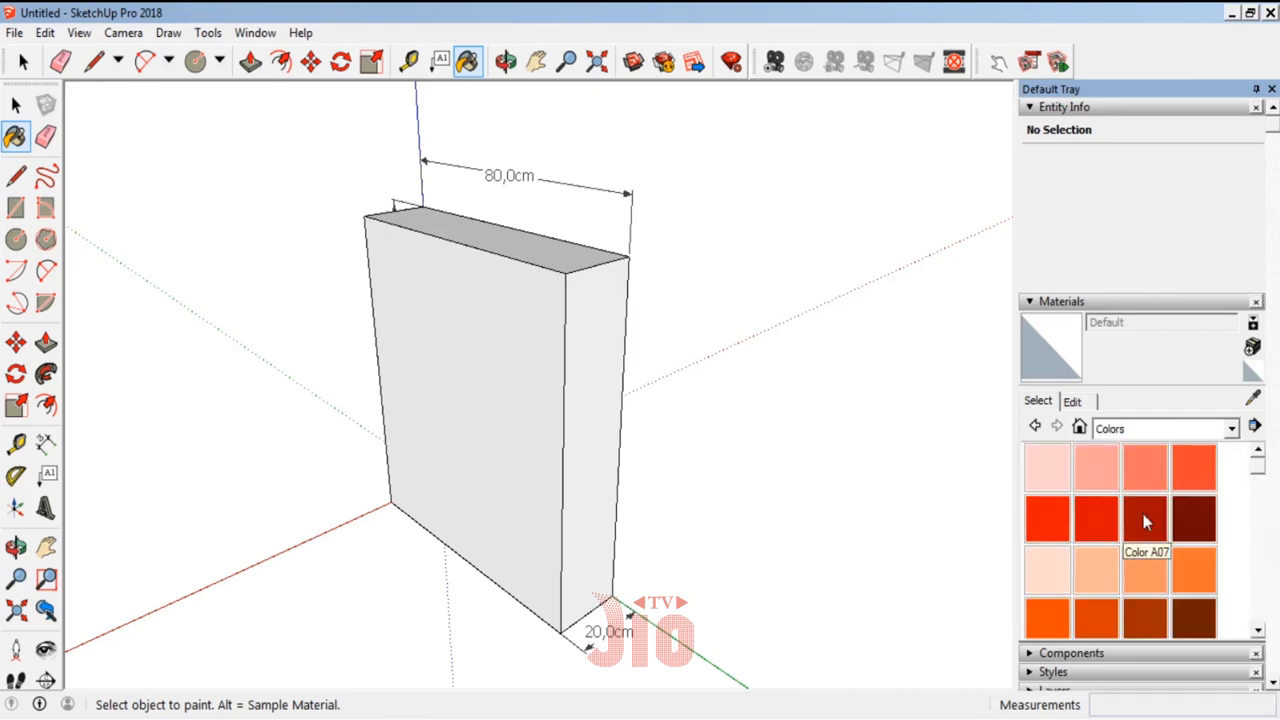
click(1104, 534)
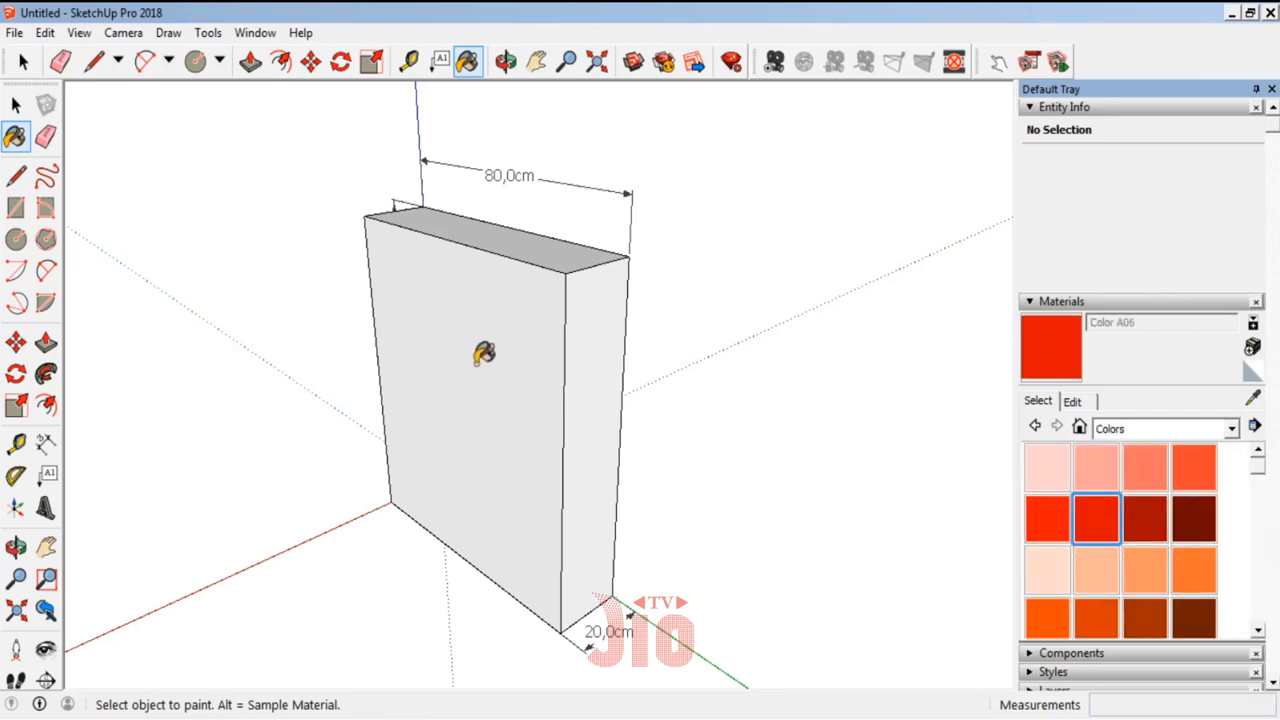
click(484, 358)
- Paint the box's narrow side face with the blue Color I07 and its top face with the purple Color J07
scroll(1118, 612, down, 10)
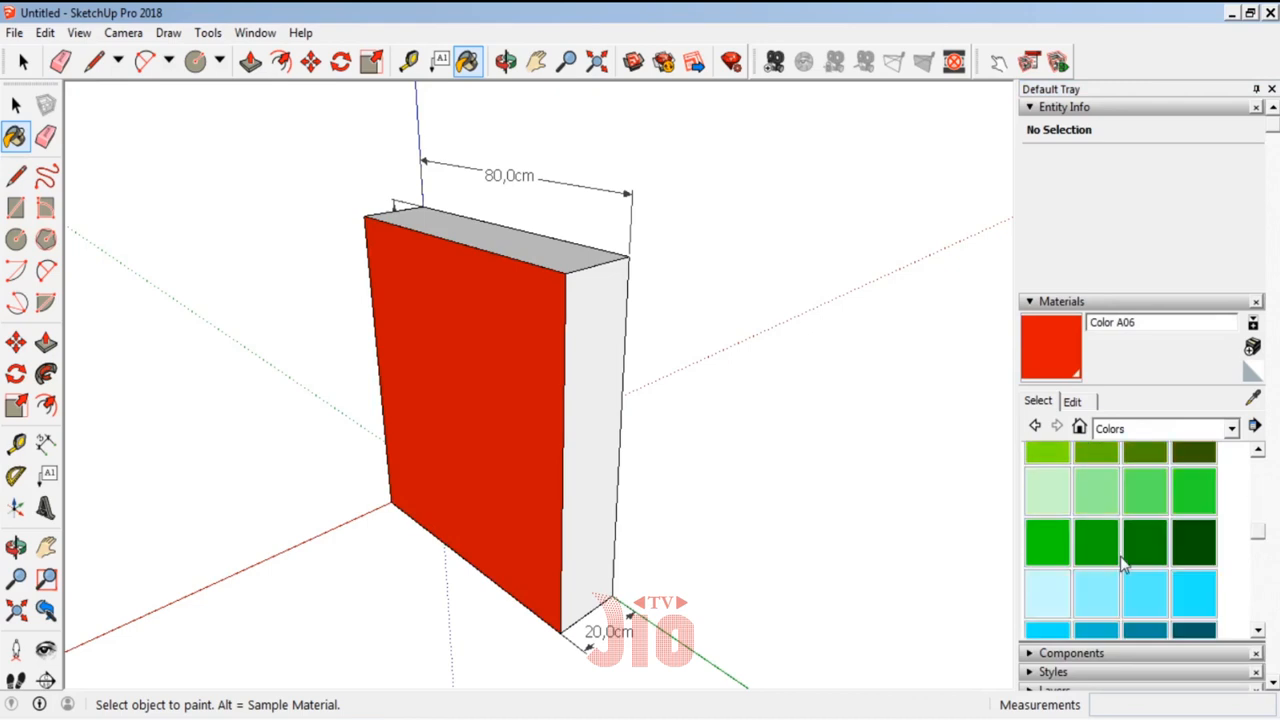
click(1145, 512)
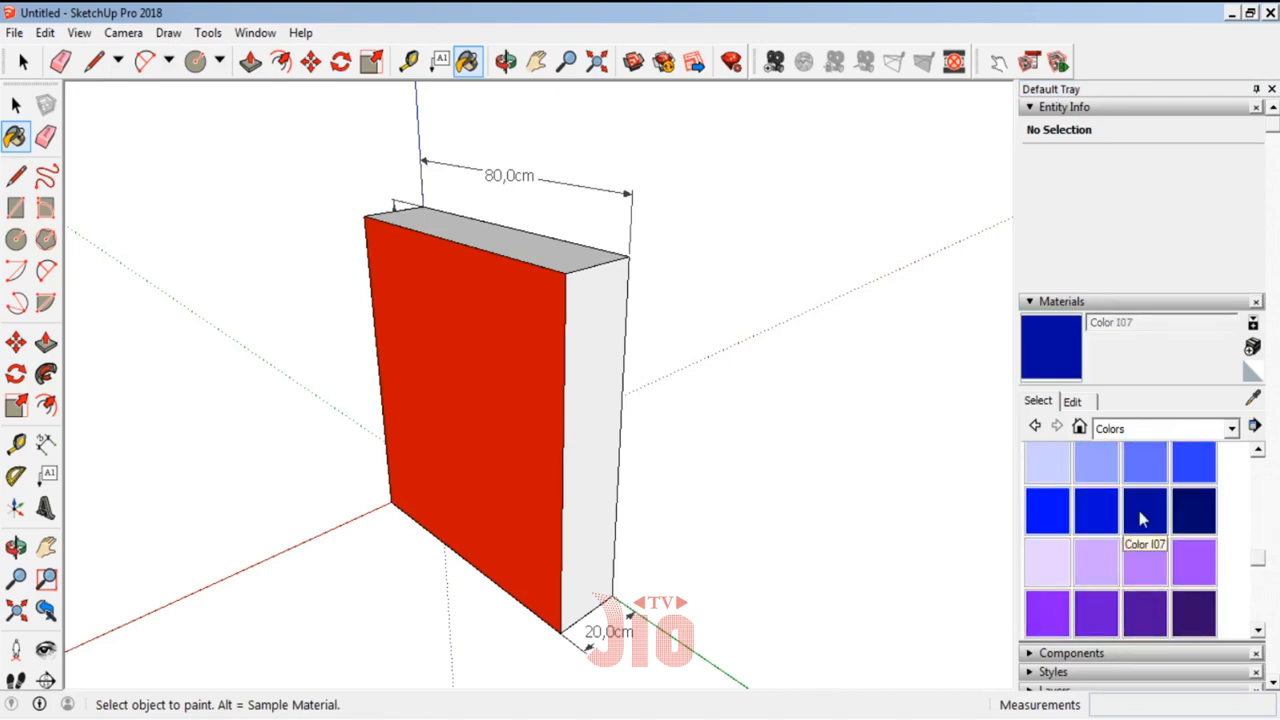
click(605, 378)
scroll(1095, 510, down, 2)
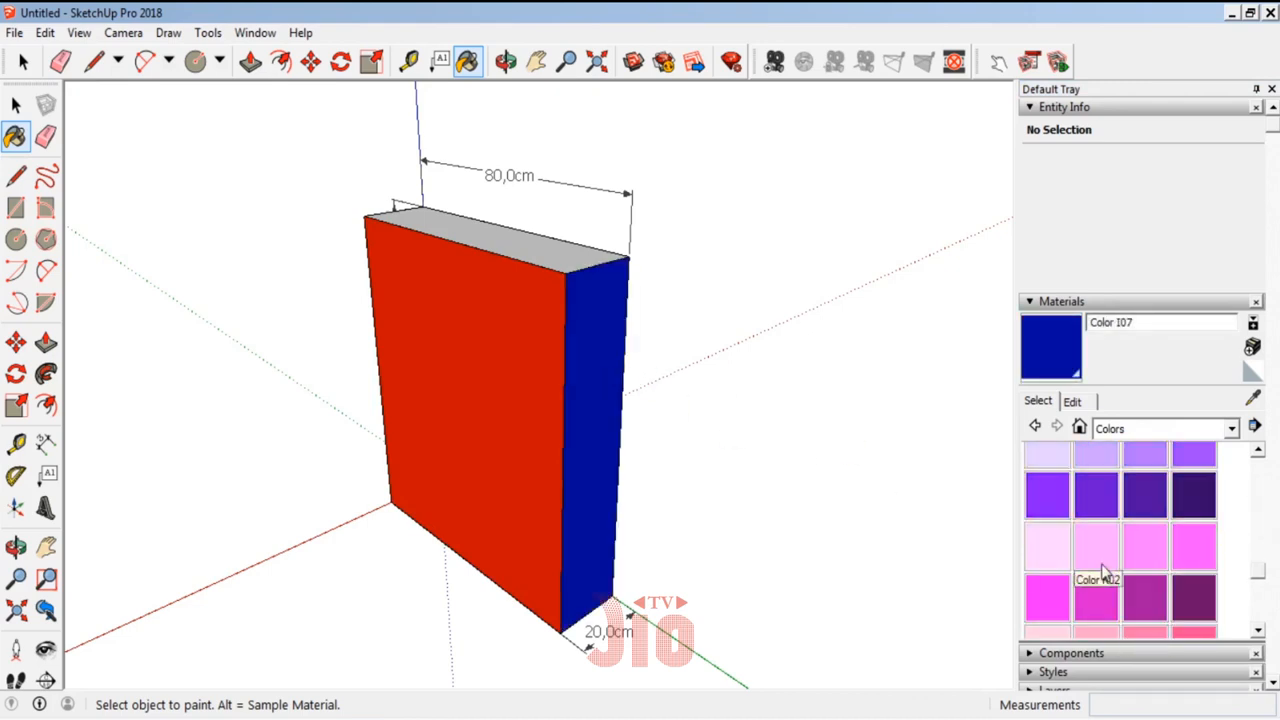
click(1145, 500)
click(566, 260)
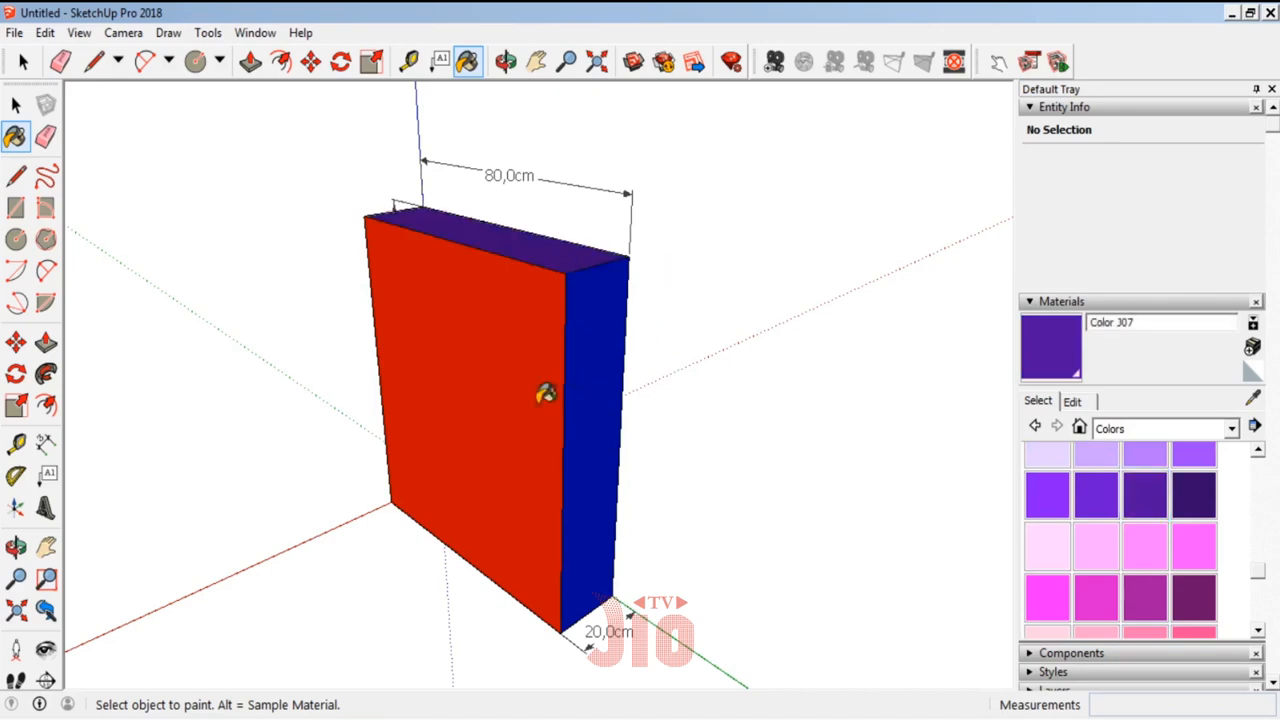
- Paint the box's large red front face with the Herringbone material from the Tile collection
click(1180, 430)
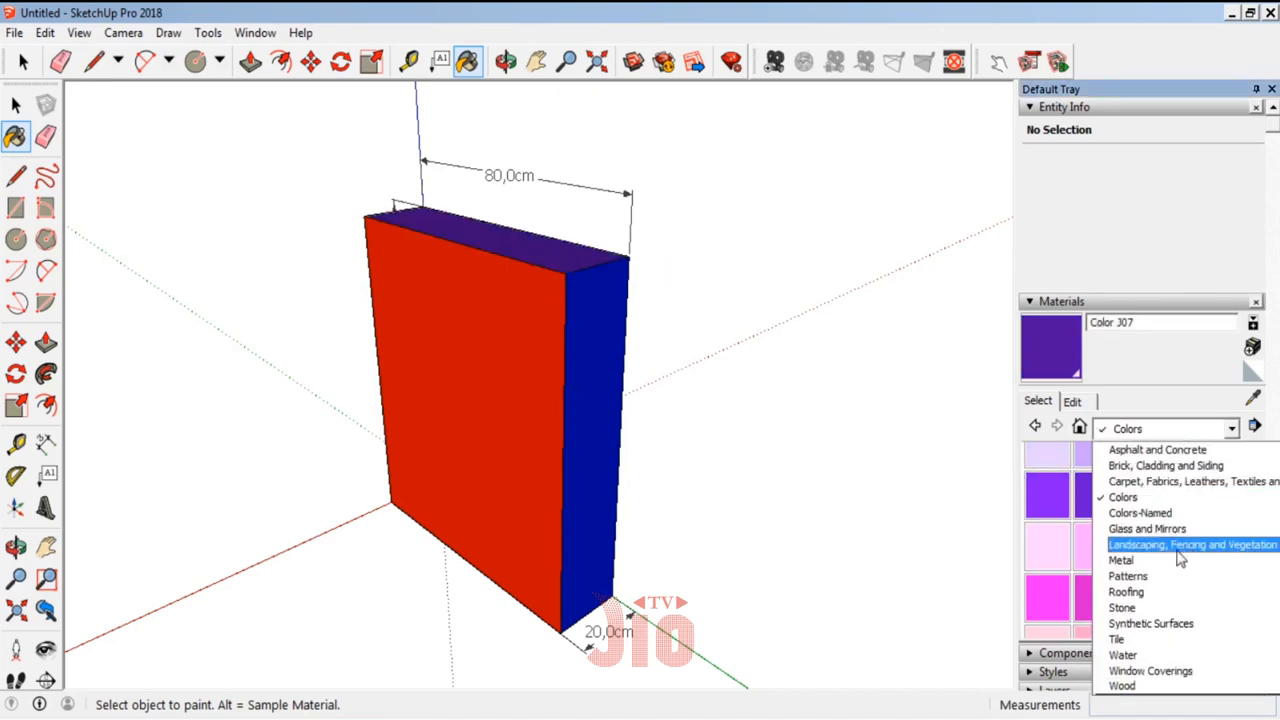
click(1136, 641)
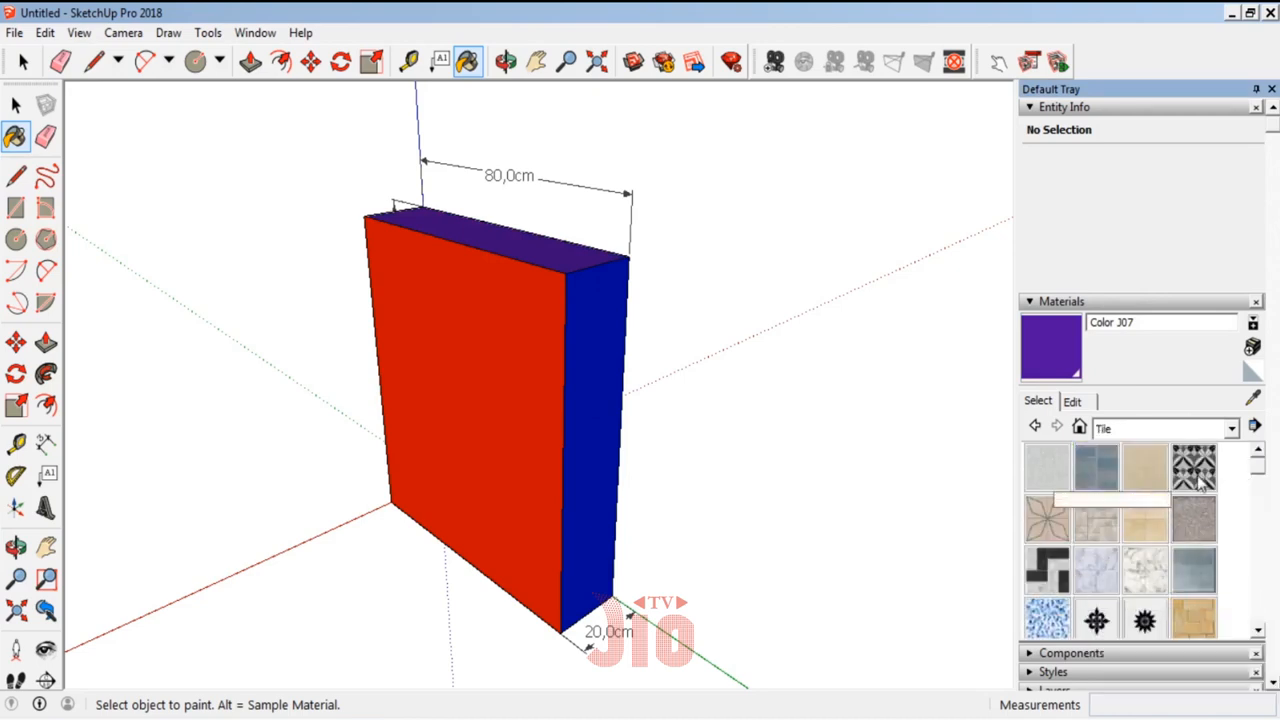
click(1049, 570)
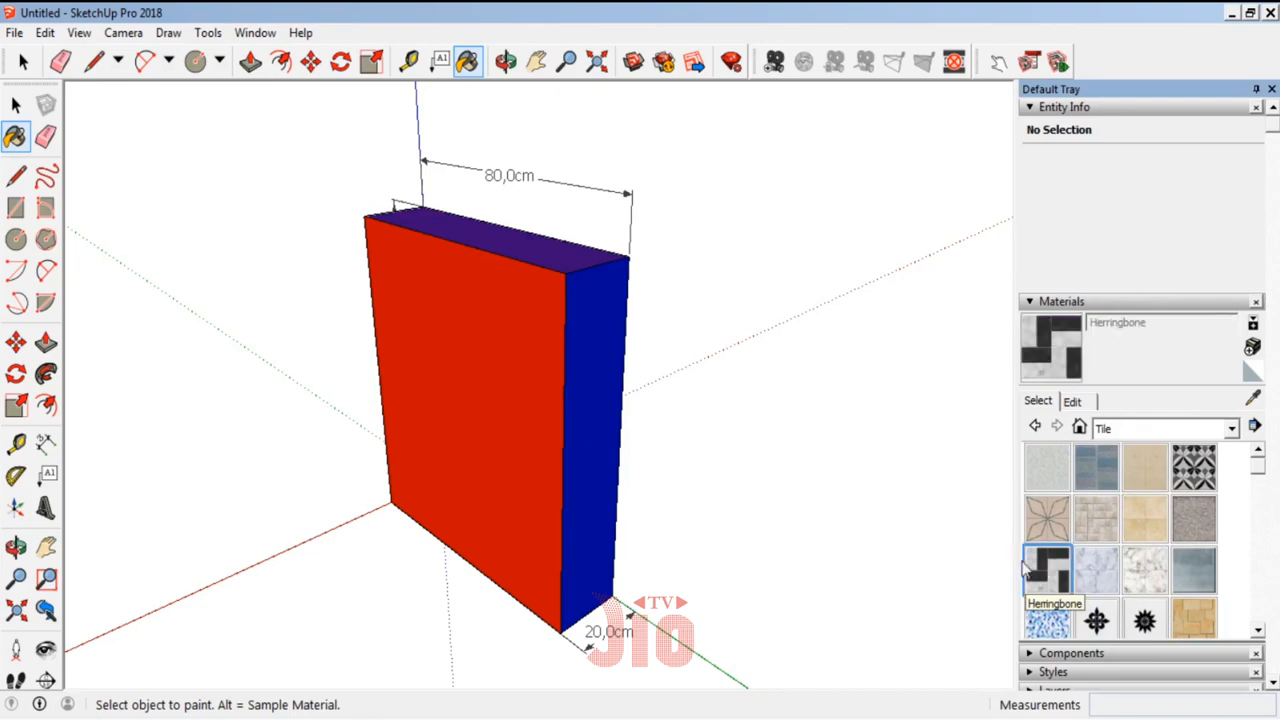
click(431, 354)
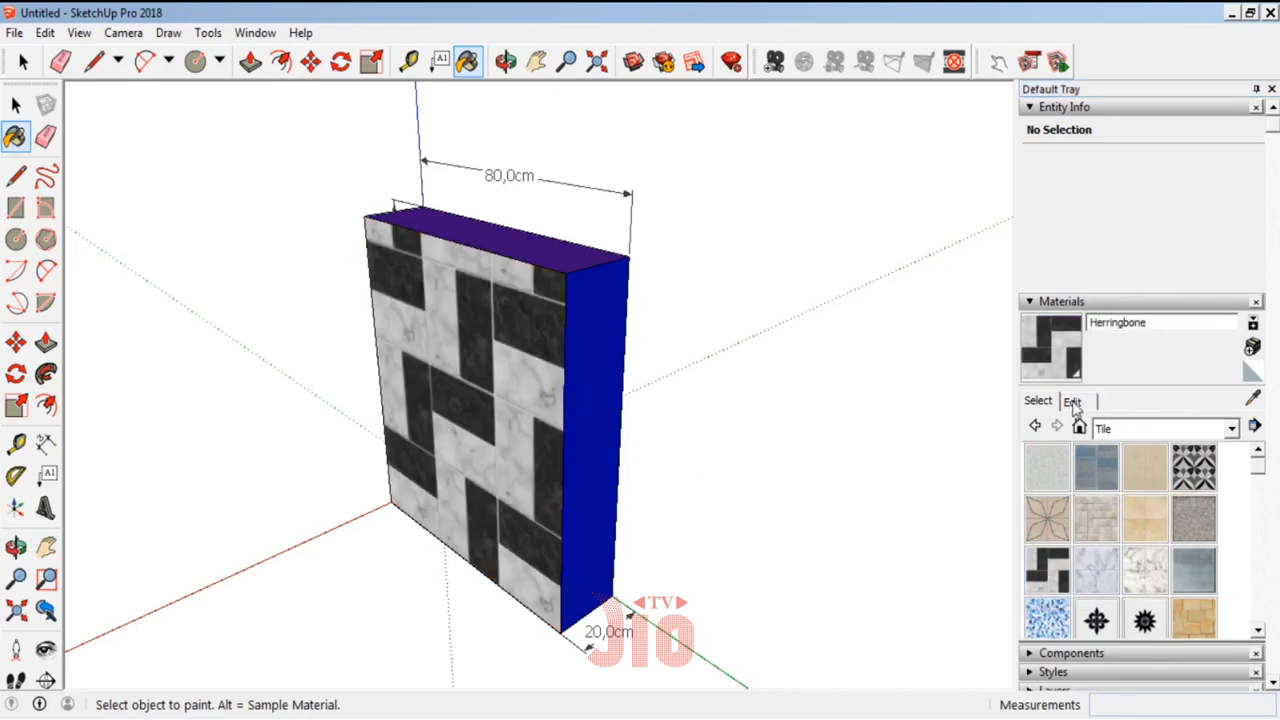
- Set the Herringbone material's texture width to 20 cm, keeping its proportions linked
click(1072, 402)
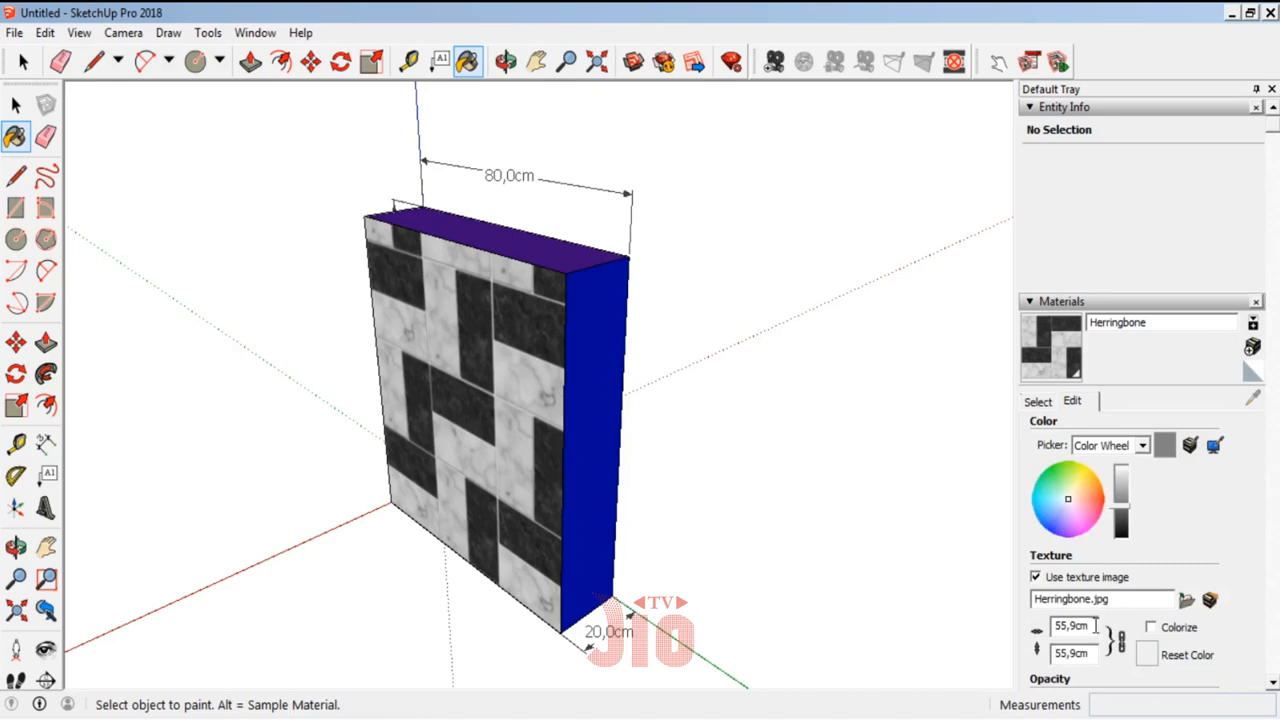
drag(1094, 626, 1050, 627)
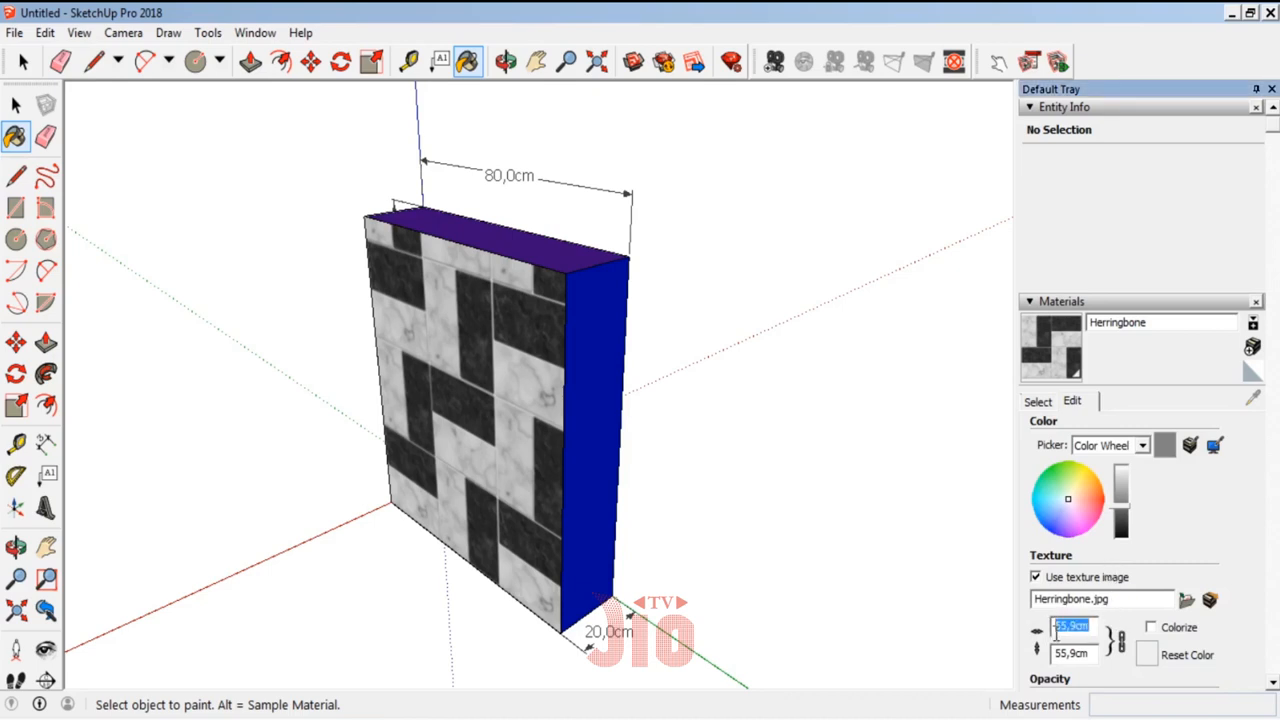
text(20)
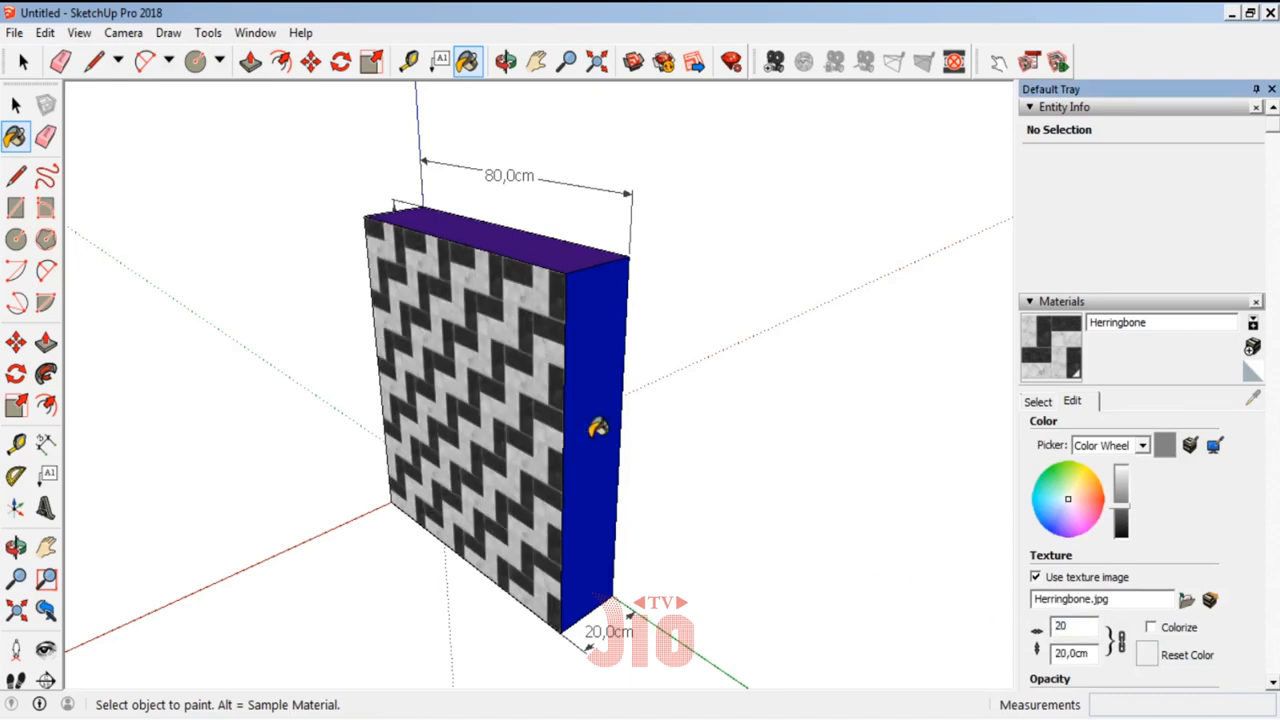
- Select the whole box with all its connected faces and edges and make it a group
click(15, 547)
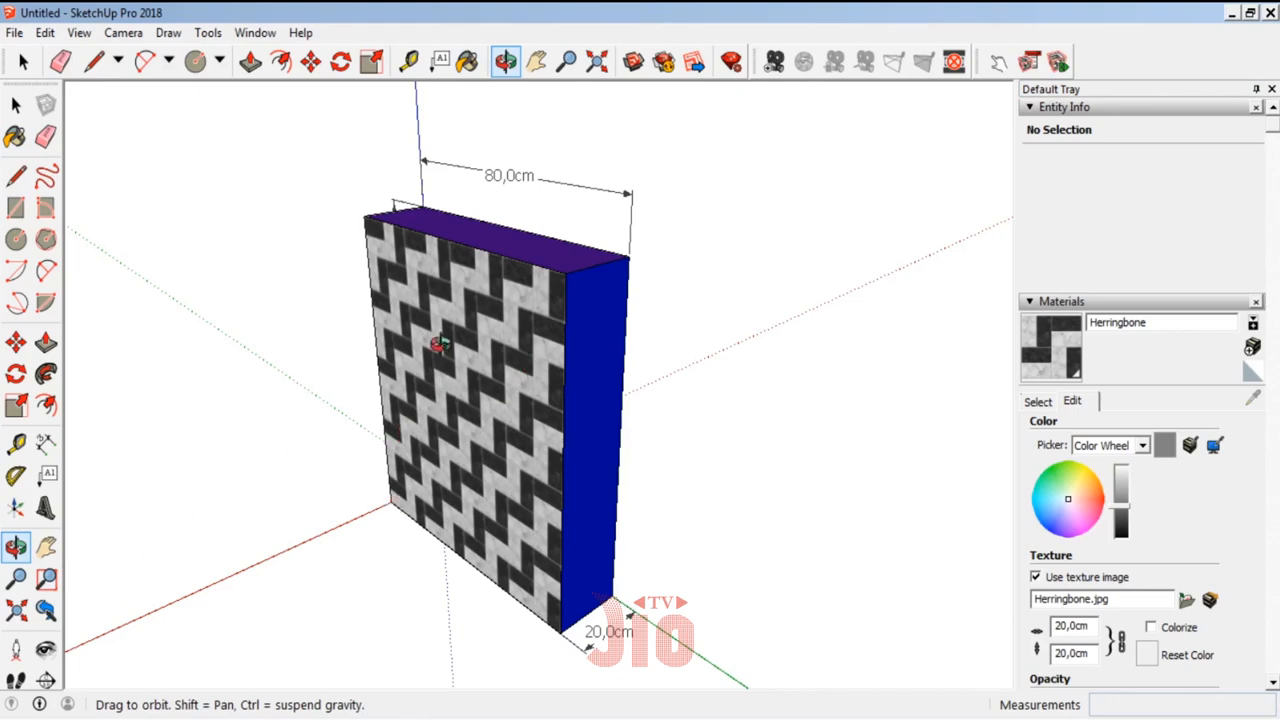
drag(438, 344, 694, 340)
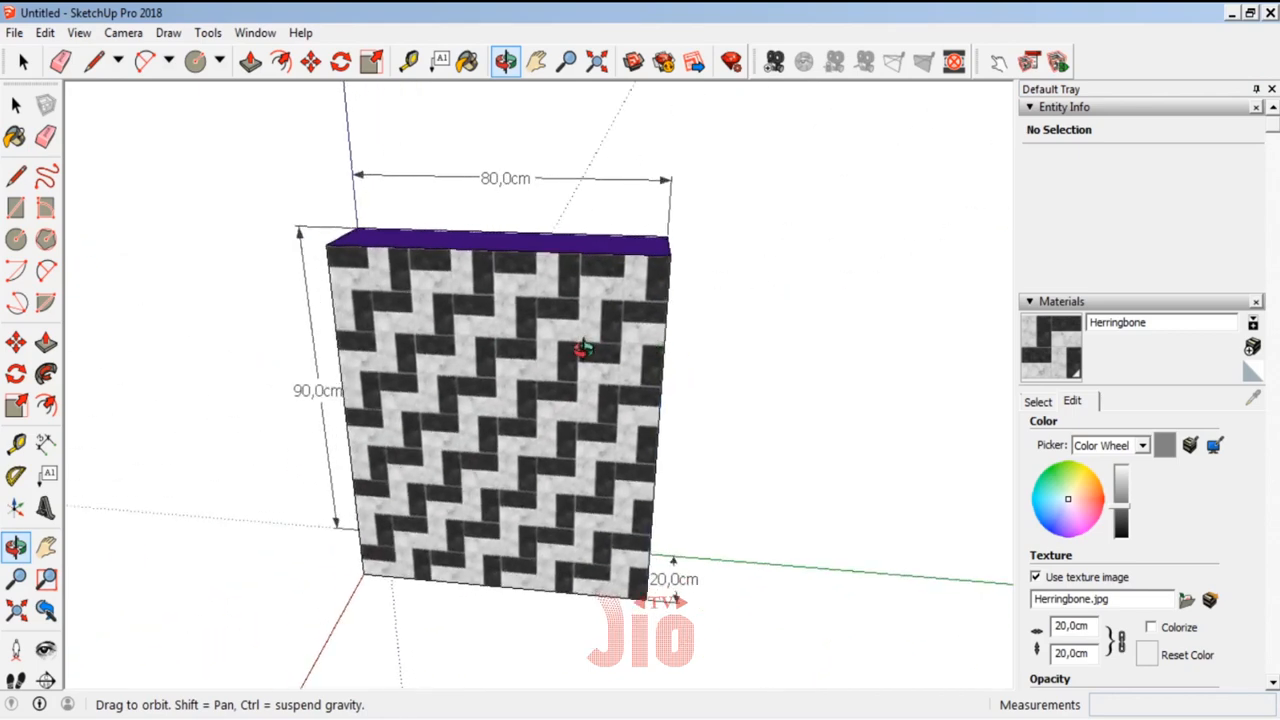
drag(583, 350, 627, 392)
click(16, 104)
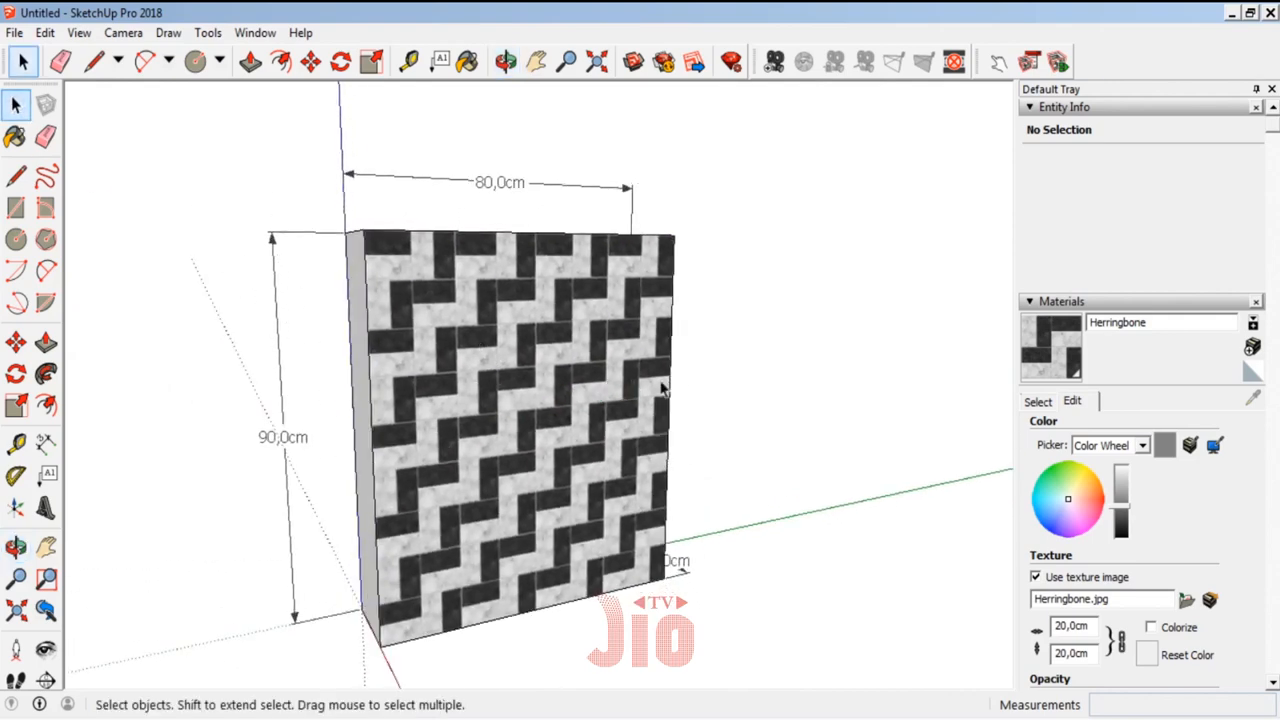
triple_click(450, 354)
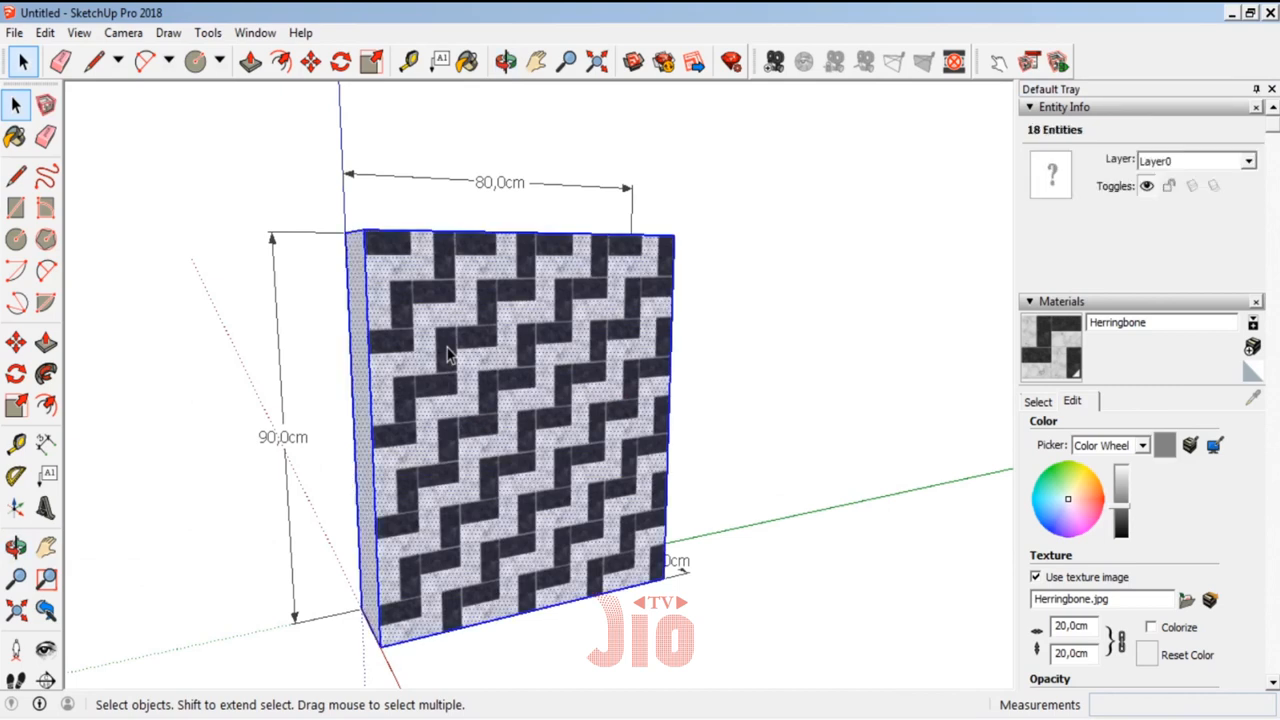
scroll(463, 350, down, 2)
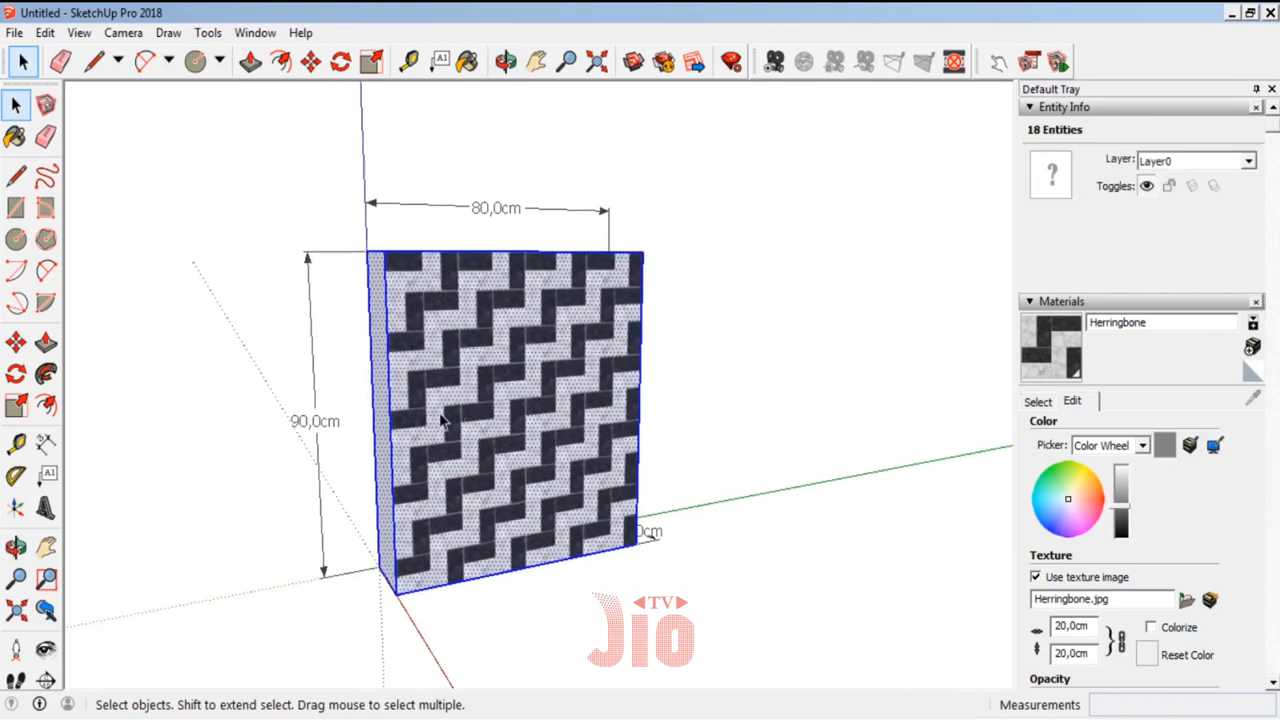
right_click(463, 316)
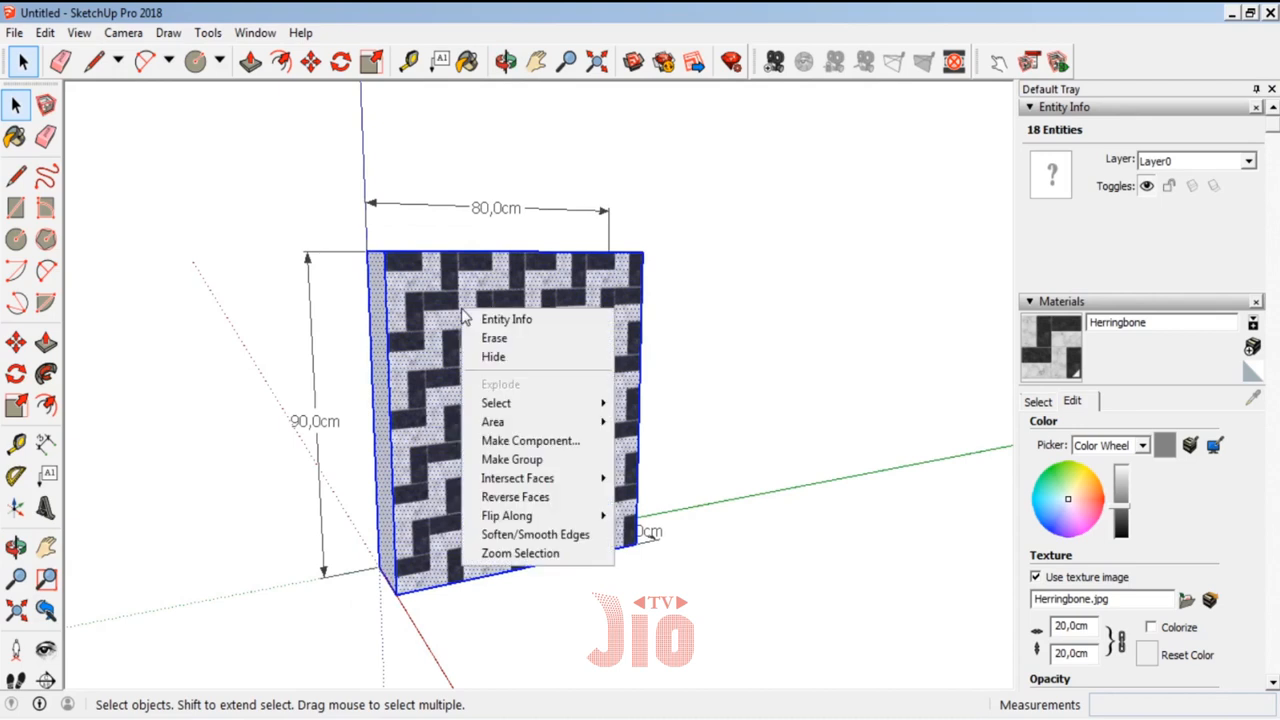
click(531, 460)
- Rotate the group 45° in the plane locked to the red axis, pivoting on the herringbone face's bottom corner at that axis
click(15, 547)
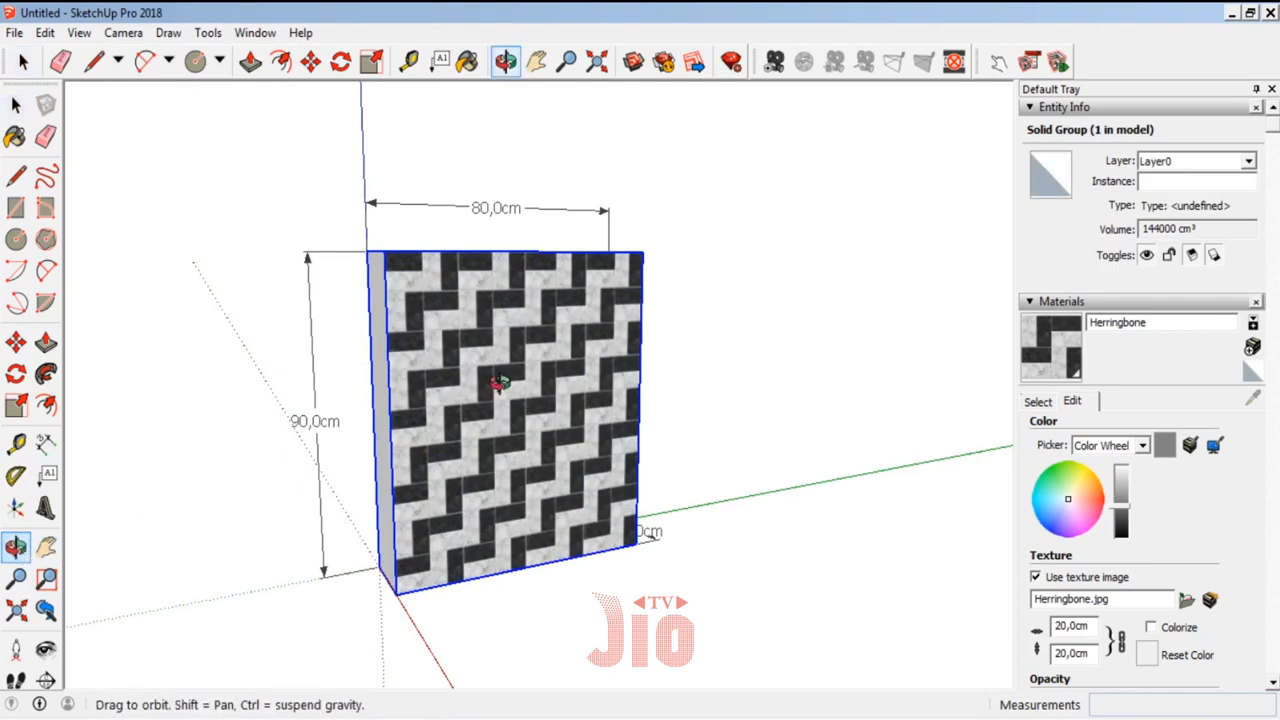
drag(491, 380, 312, 294)
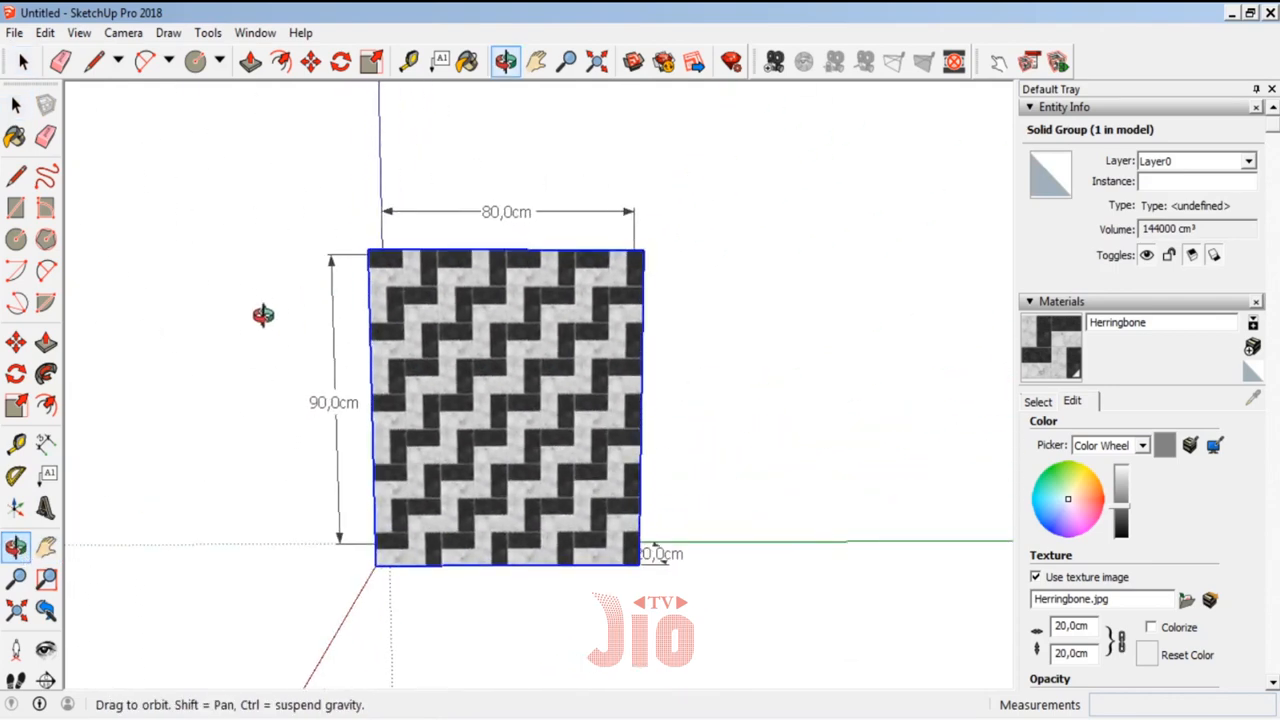
click(15, 376)
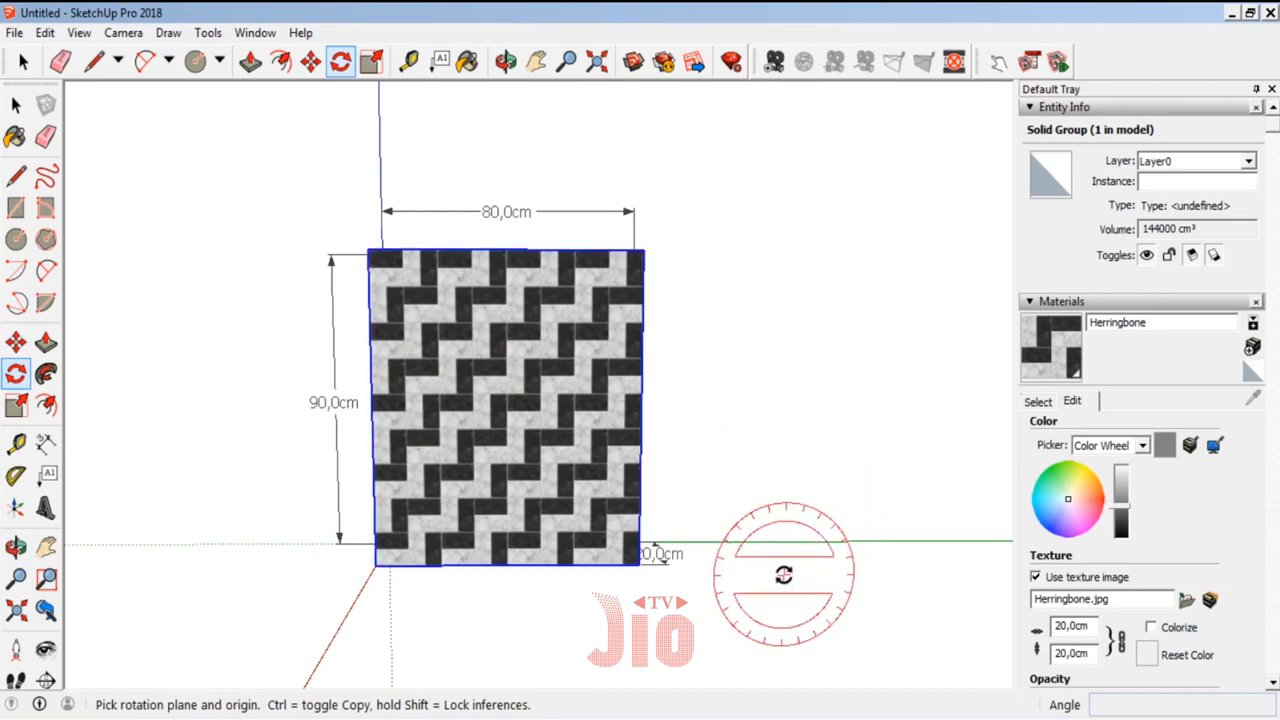
key(Left)
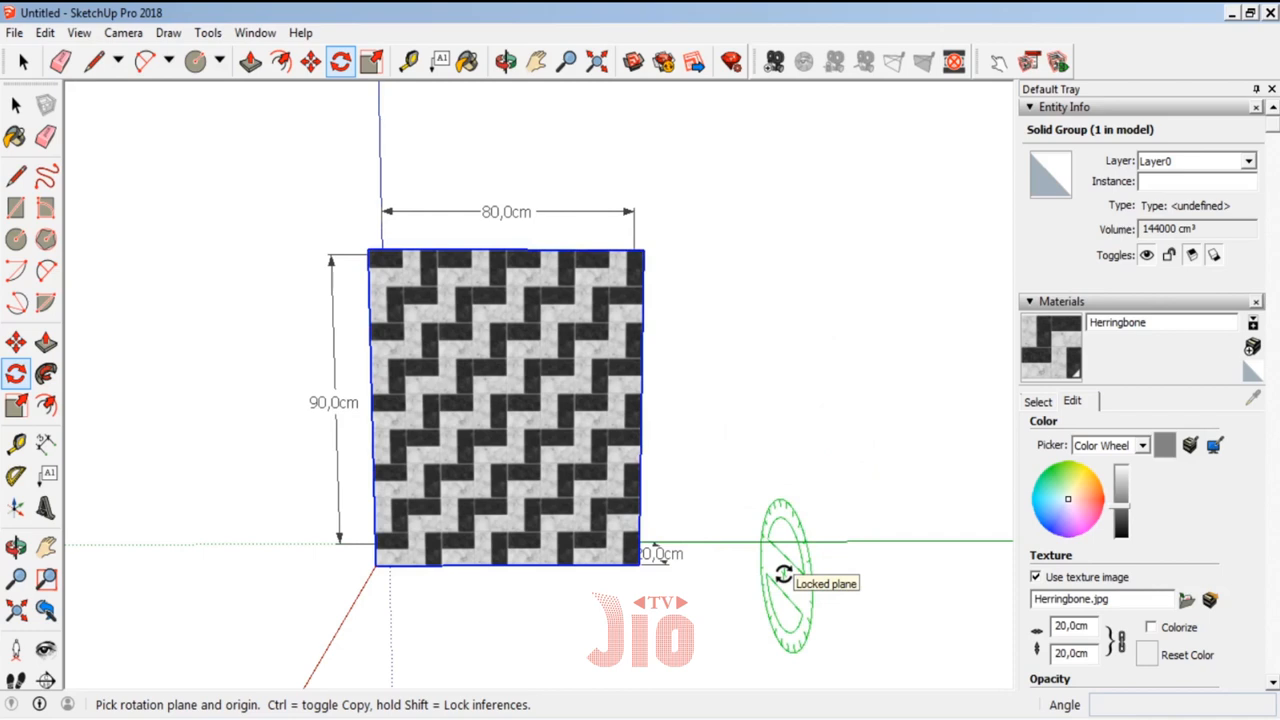
key(Up)
key(Left)
key(Right)
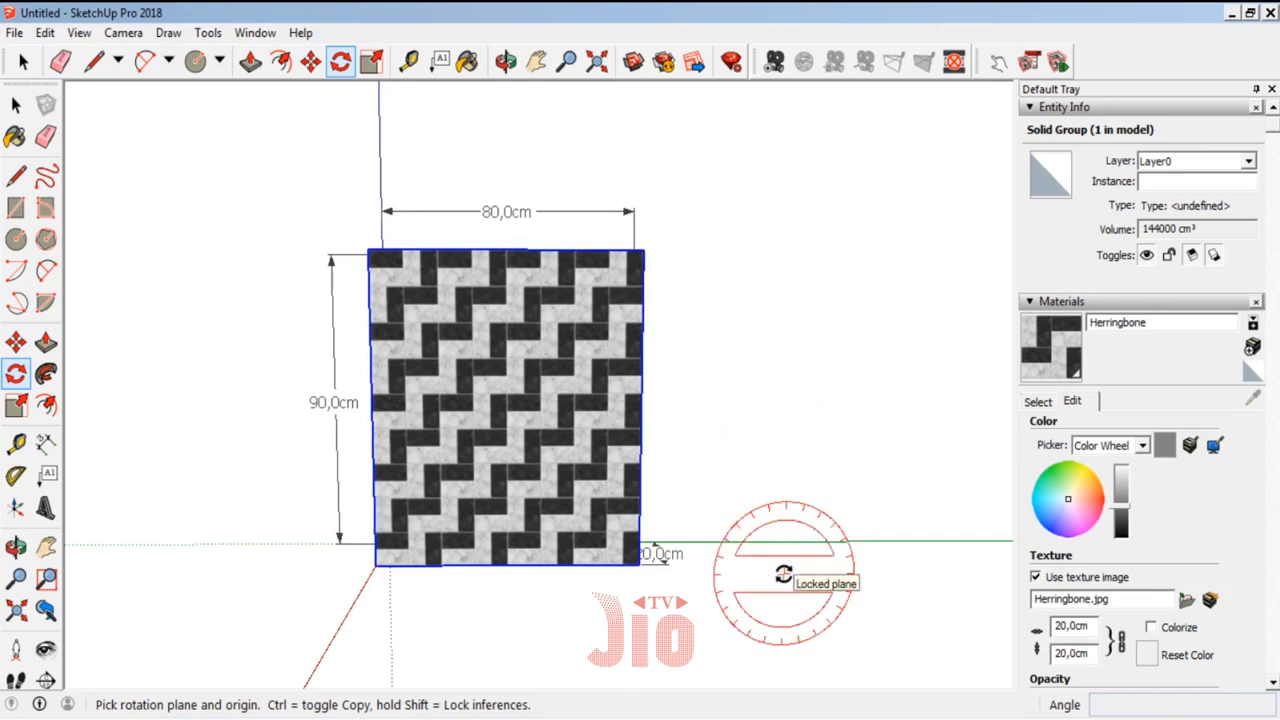
key(Up)
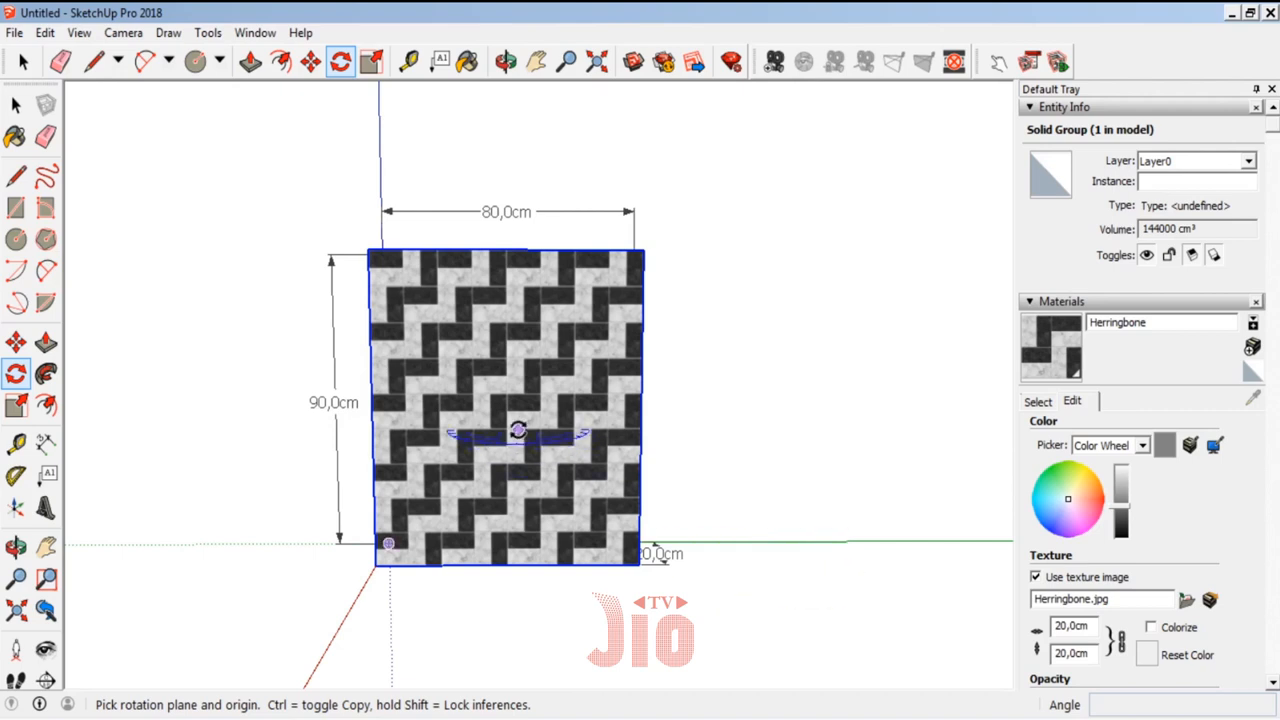
key(Right)
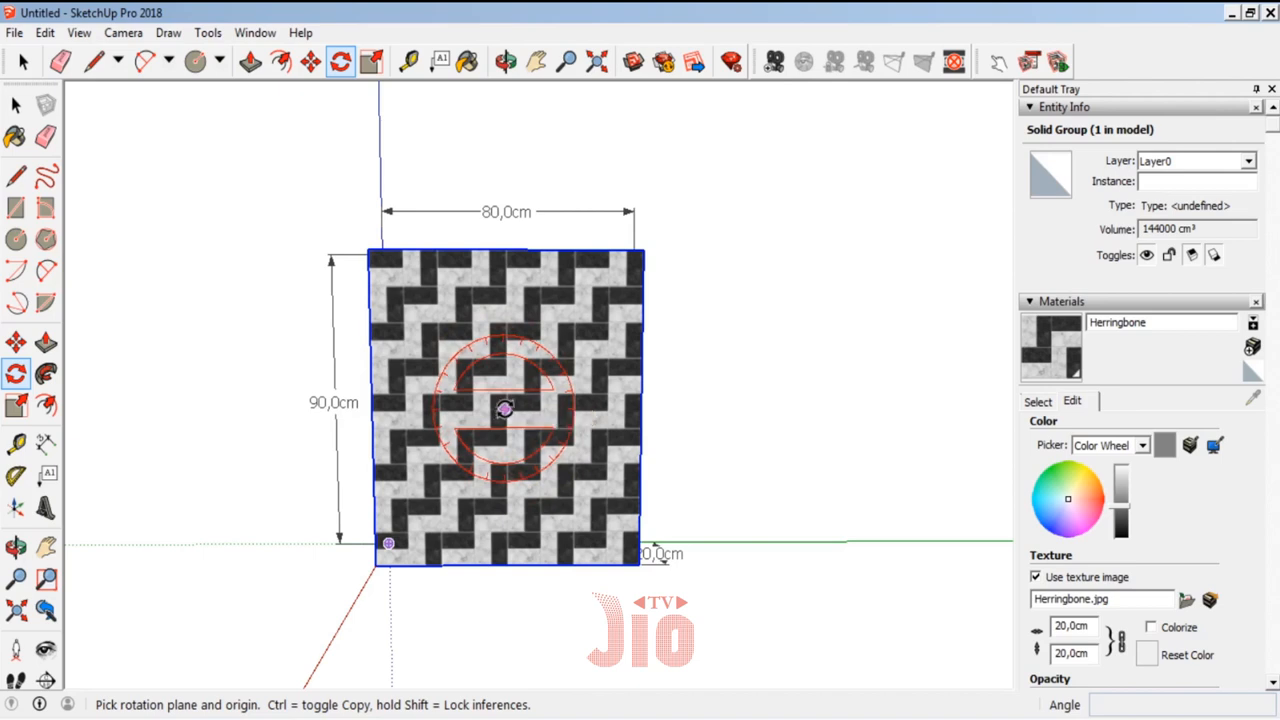
click(378, 563)
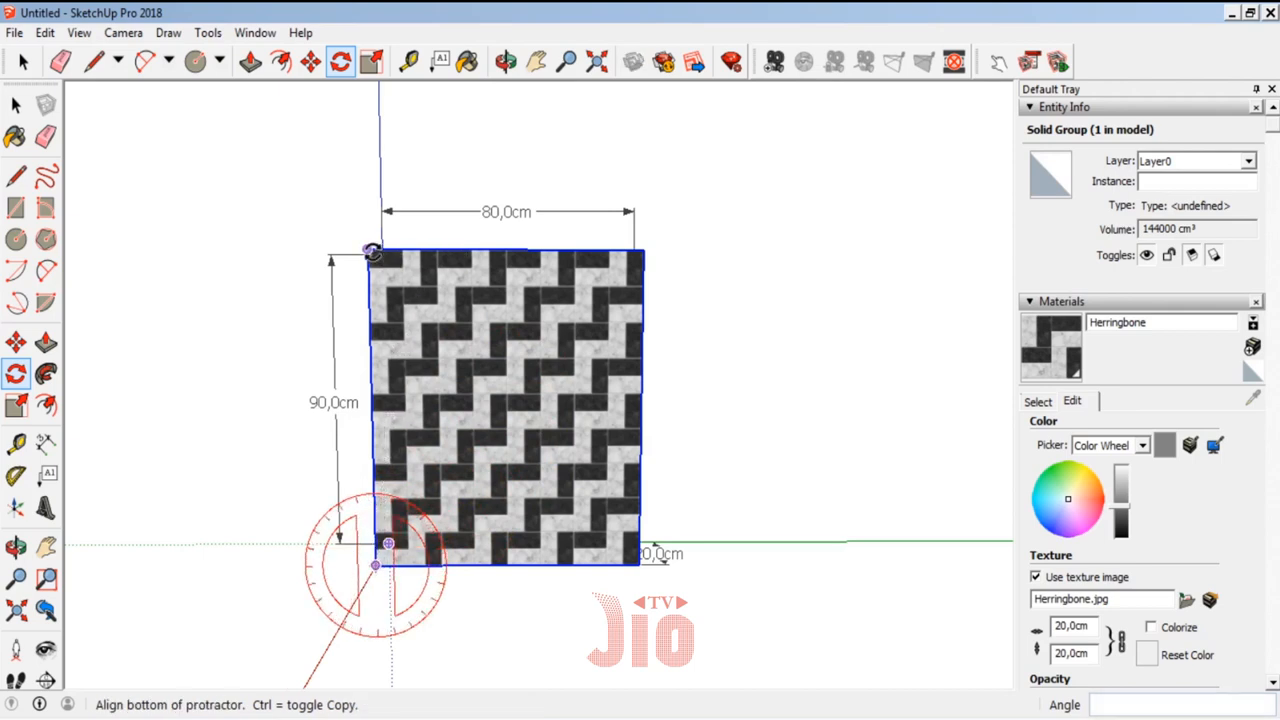
click(371, 251)
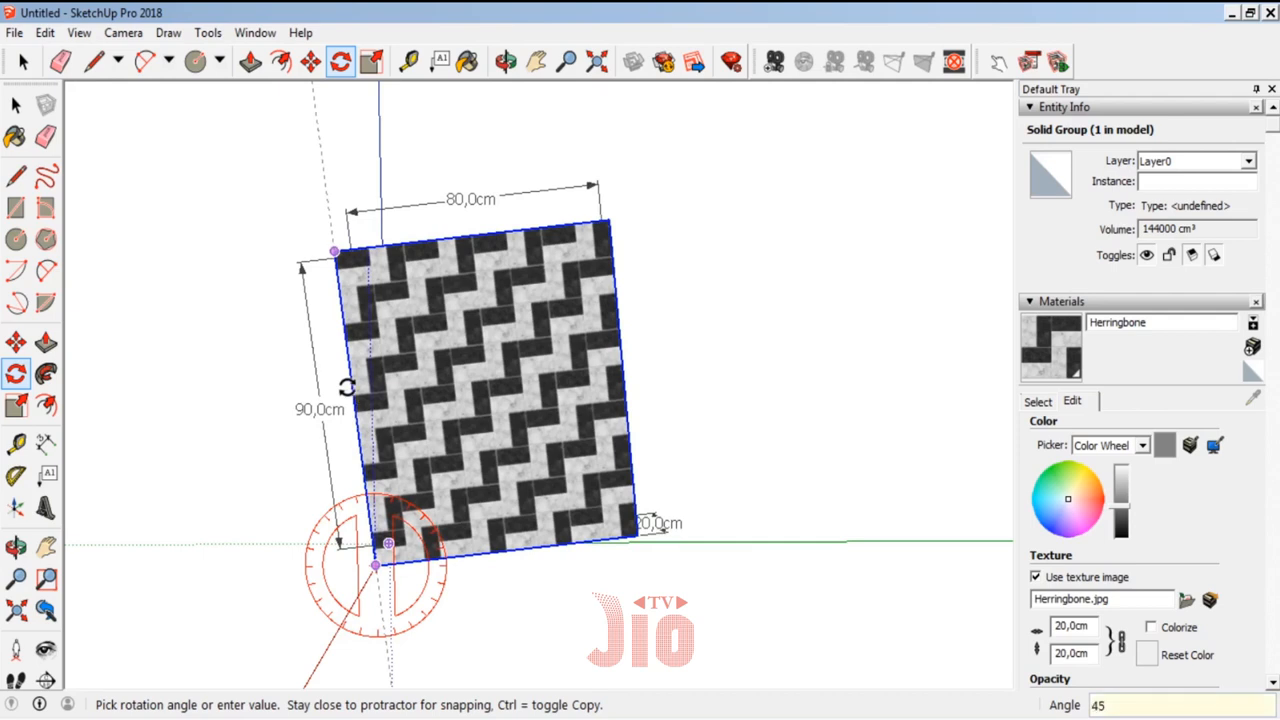
key(Return)
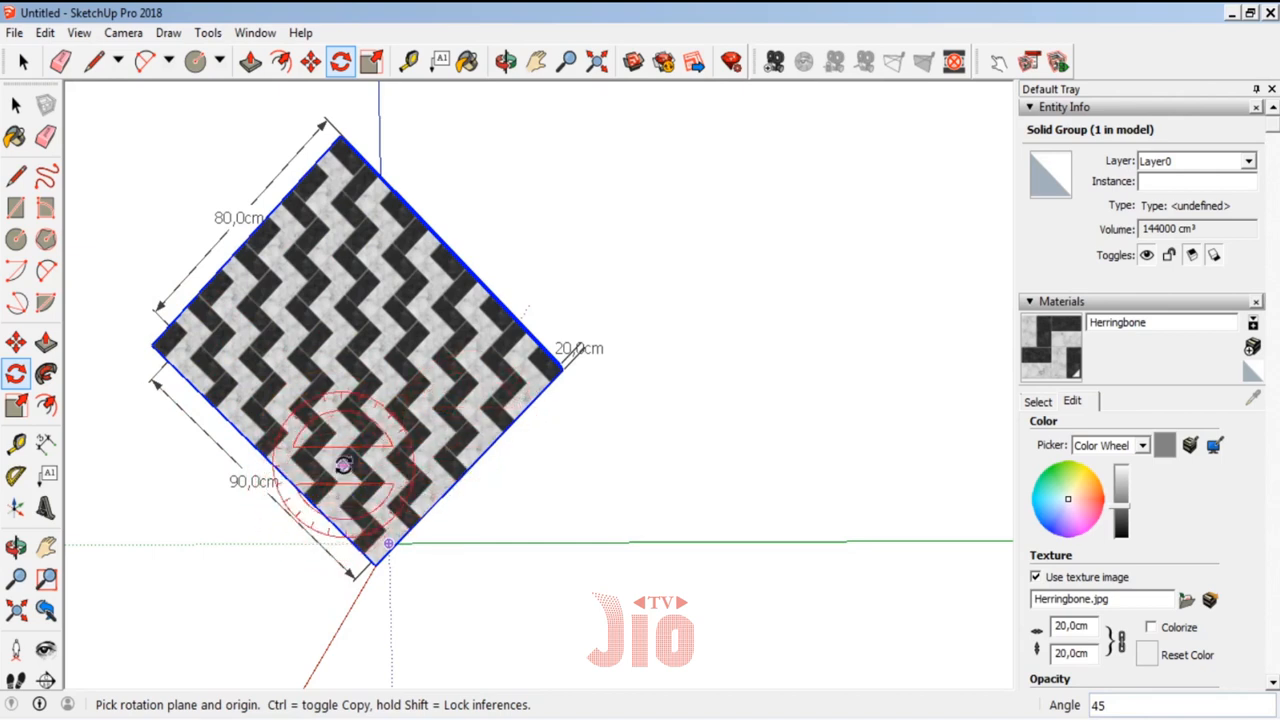
- Examine the rotated group and its attached dimensions from several sides with Orbit and Pan
click(16, 548)
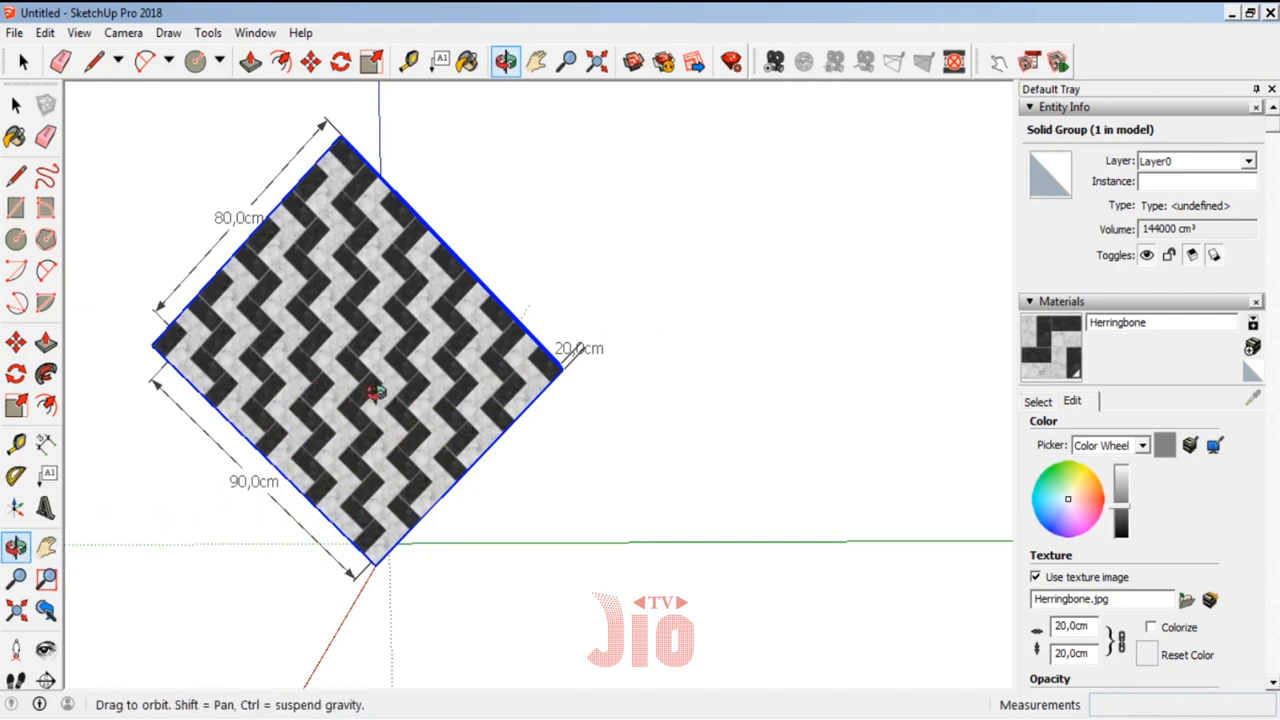
drag(375, 392, 549, 402)
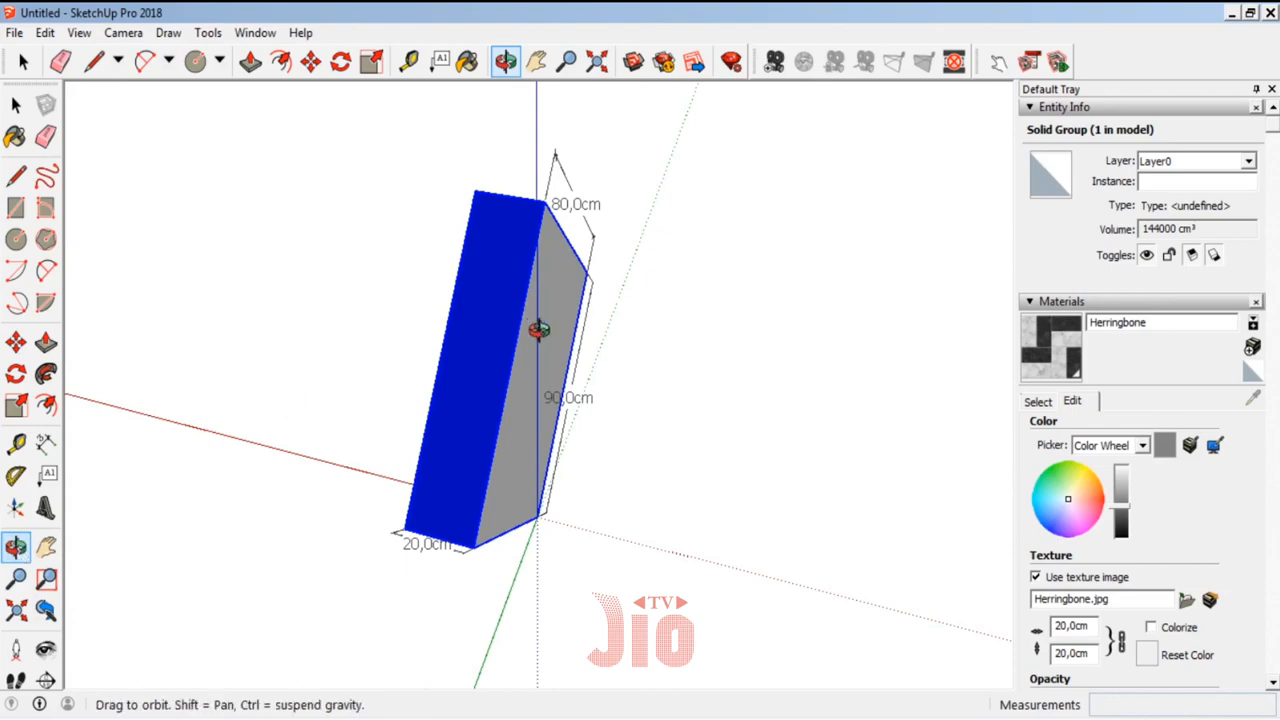
drag(538, 330, 945, 184)
drag(454, 406, 746, 310)
drag(388, 408, 692, 352)
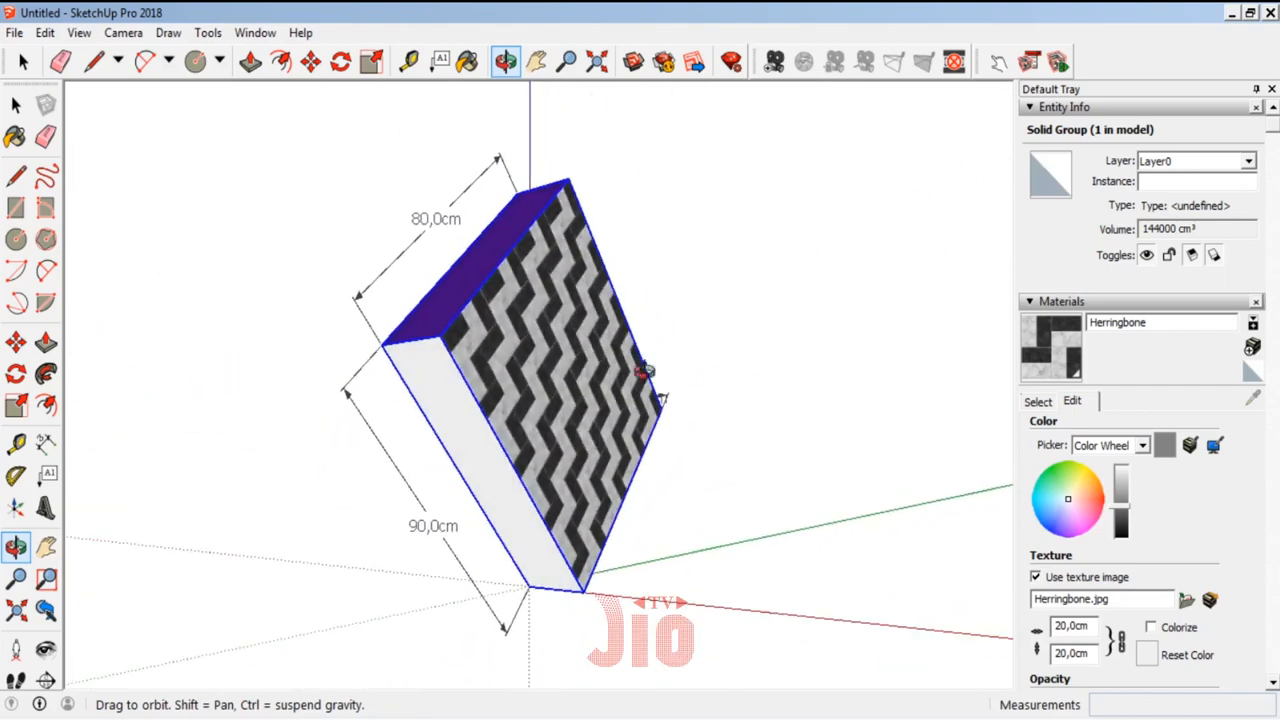
mouse_move(434, 412)
mouse_down()
mouse_move(538, 343)
mouse_move(623, 323)
mouse_move(606, 457)
mouse_move(503, 337)
mouse_move(481, 547)
mouse_move(623, 286)
mouse_move(505, 370)
mouse_move(344, 374)
mouse_move(634, 309)
mouse_move(471, 391)
mouse_move(463, 337)
mouse_move(447, 410)
mouse_up()
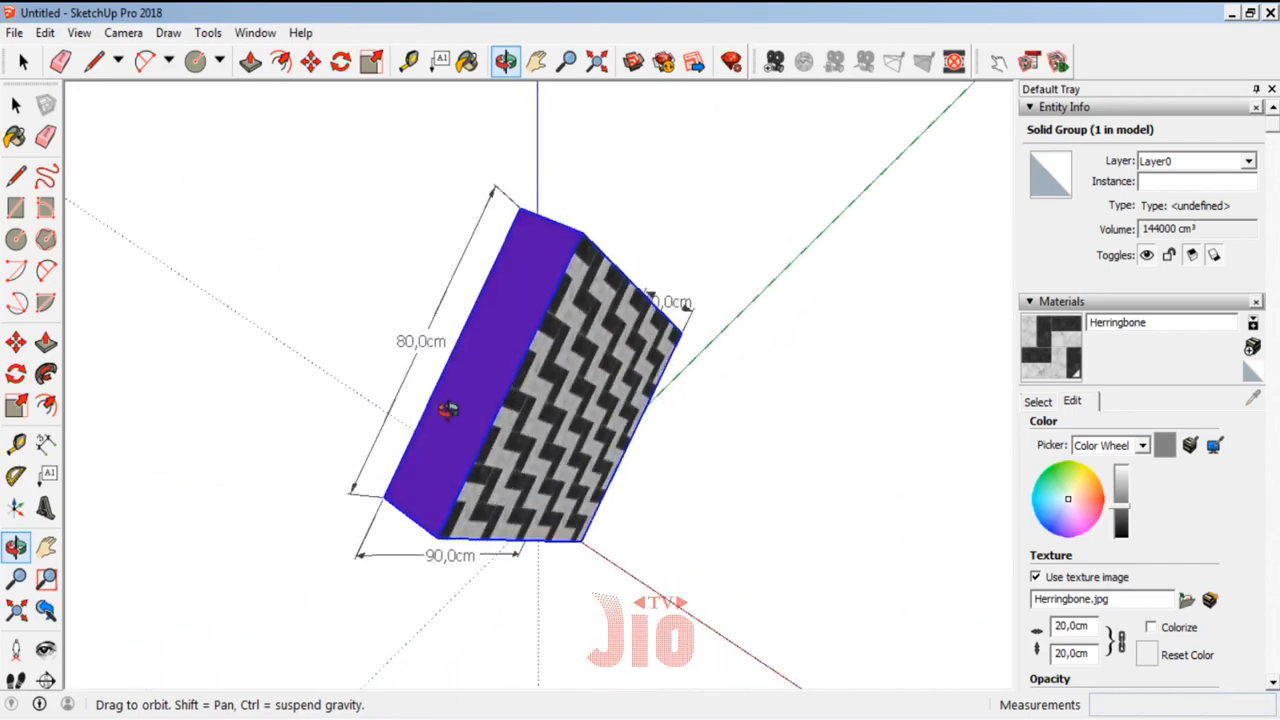
click(47, 549)
drag(600, 520, 640, 500)
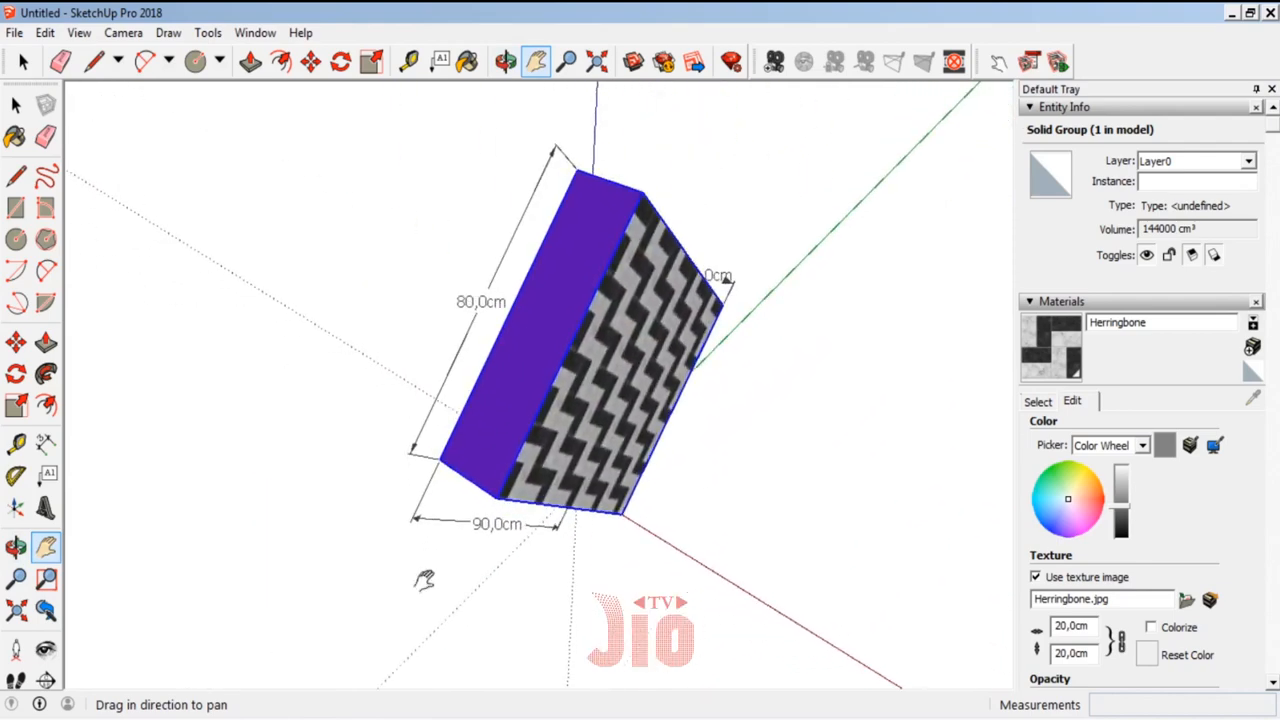
- View the rotated group with the Look Around tool, from close up and from farther away
click(45, 652)
scroll(520, 412, up, 4)
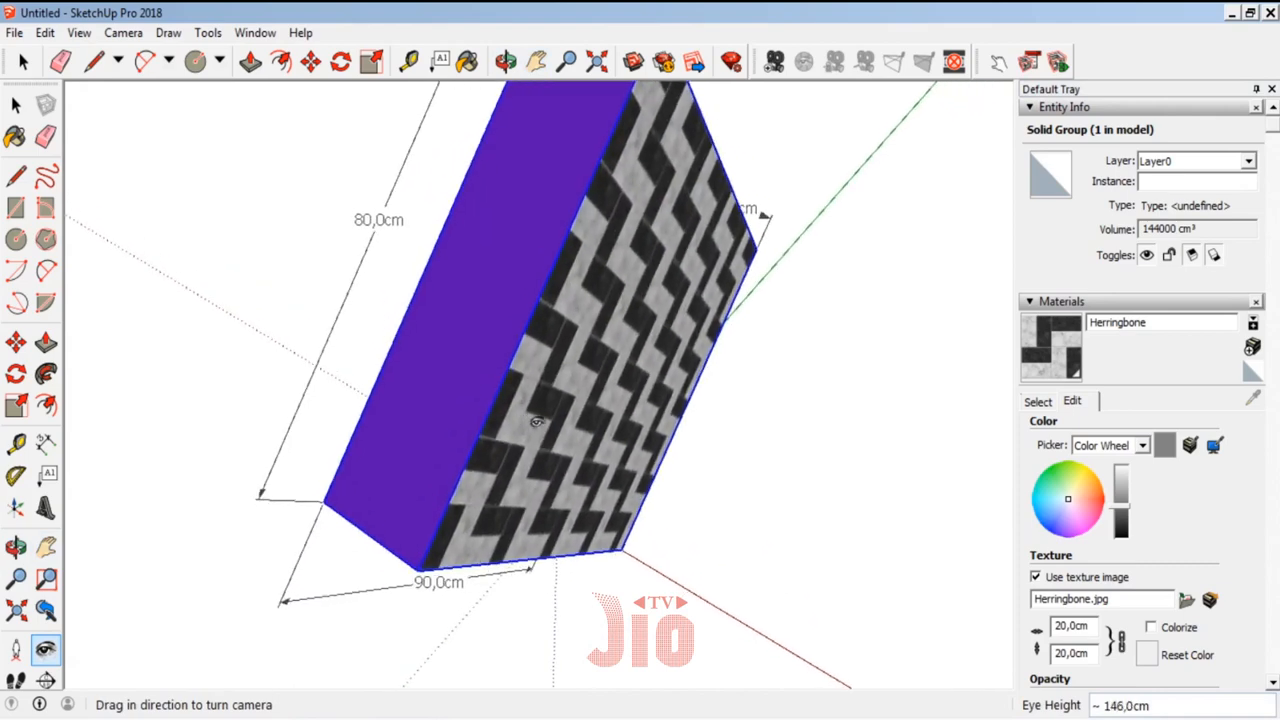
drag(536, 422, 587, 466)
scroll(485, 476, up, 3)
scroll(490, 470, down, 6)
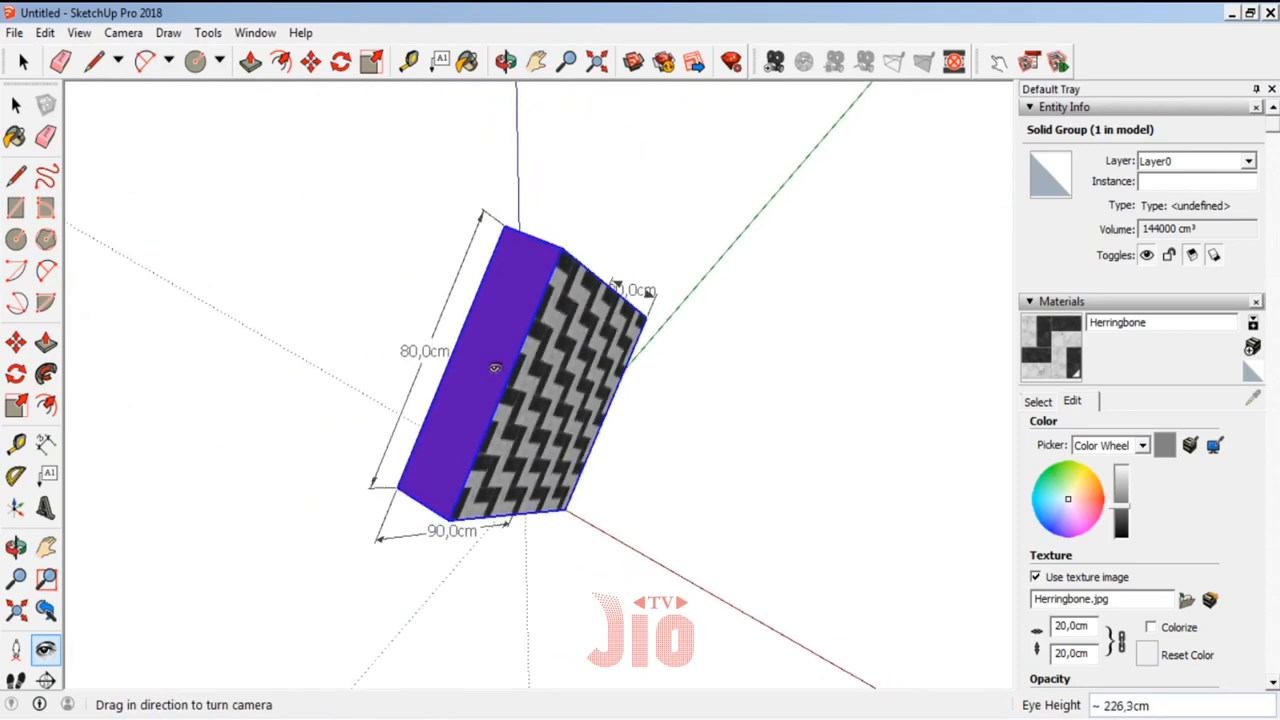
drag(481, 328, 427, 319)
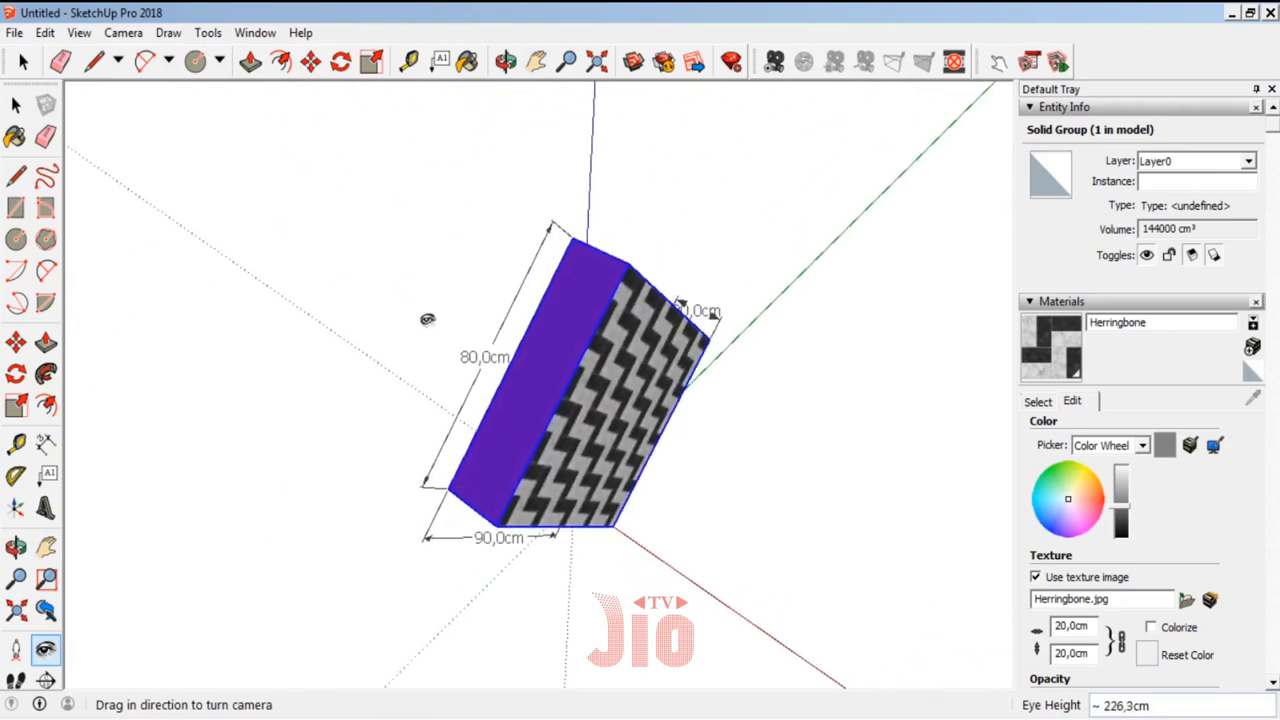